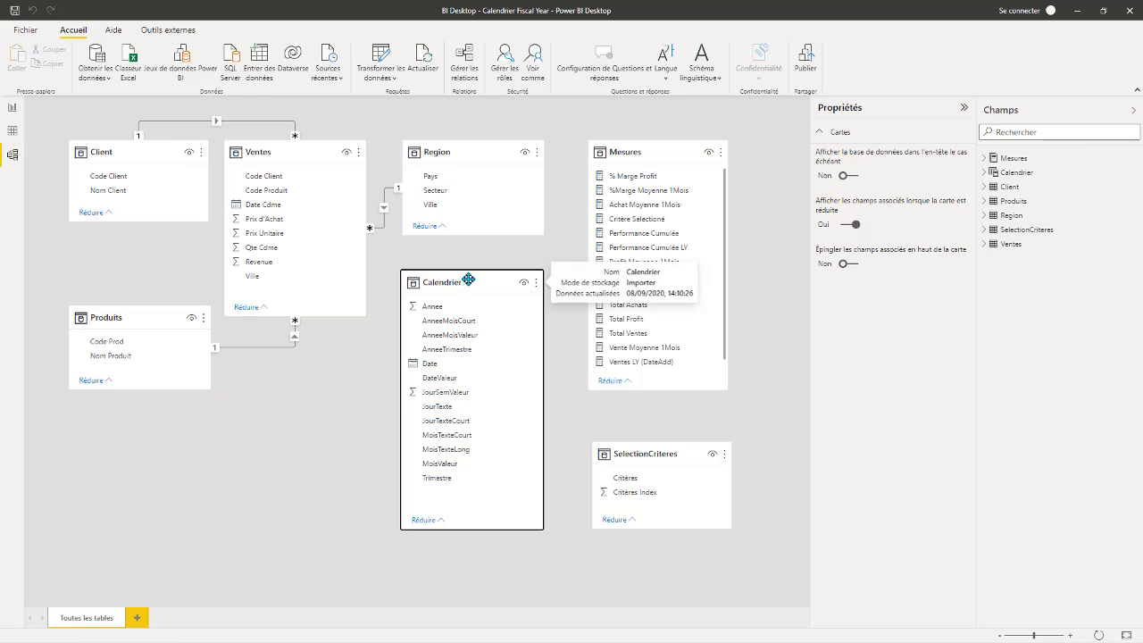
Reposition the Calendrier and Mesures tables in the model diagram and collapse the properties pane.
drag(458, 286, 460, 277)
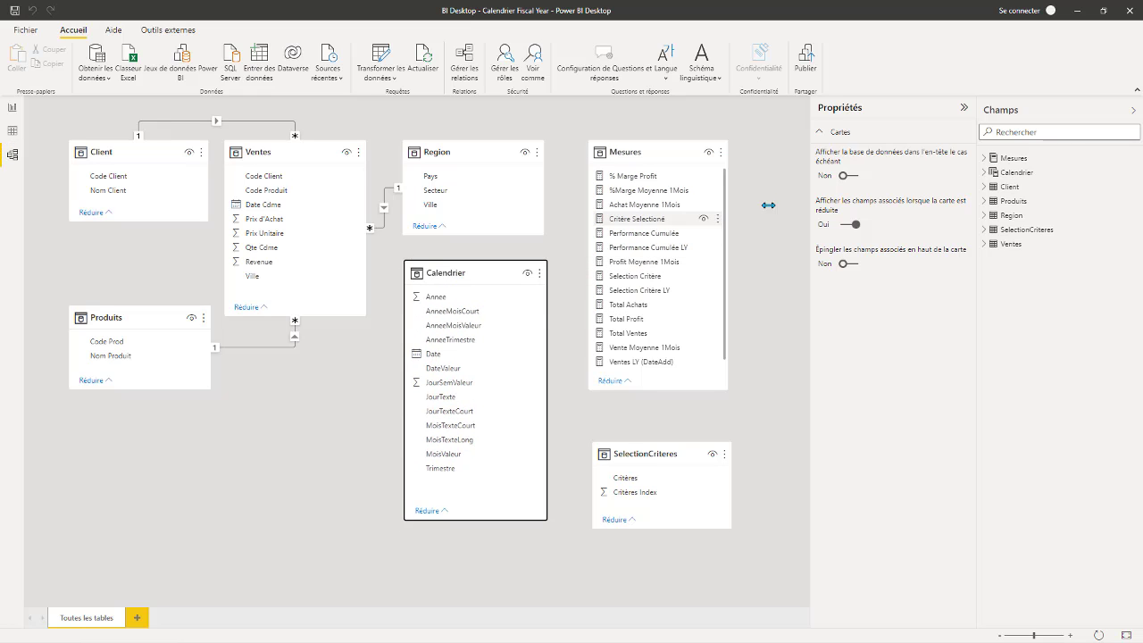
click(964, 108)
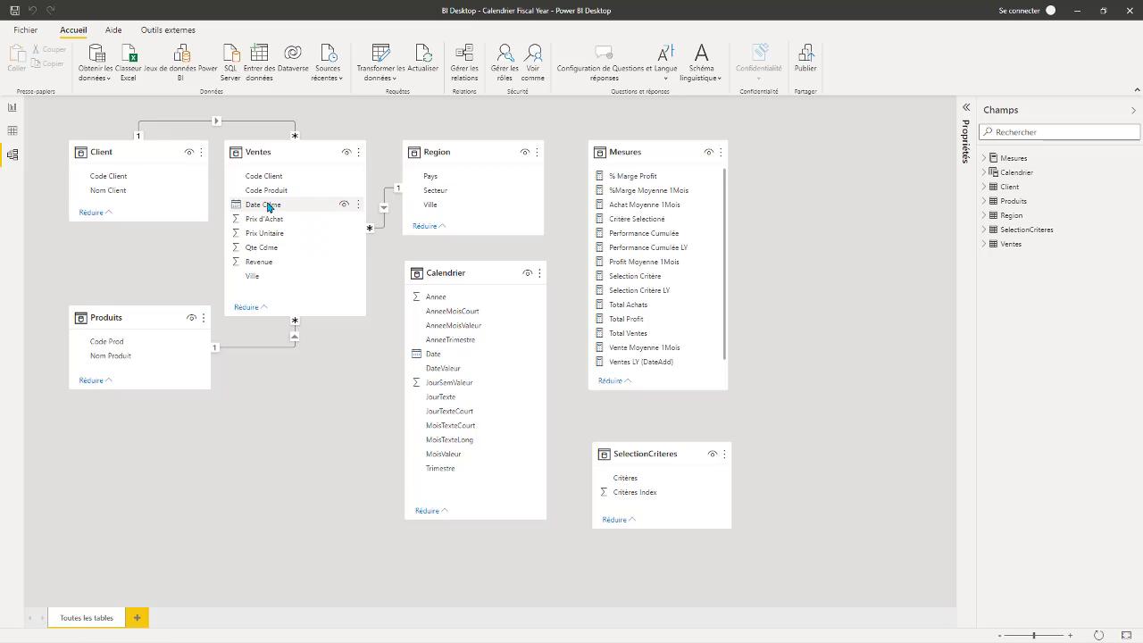
drag(634, 151, 648, 157)
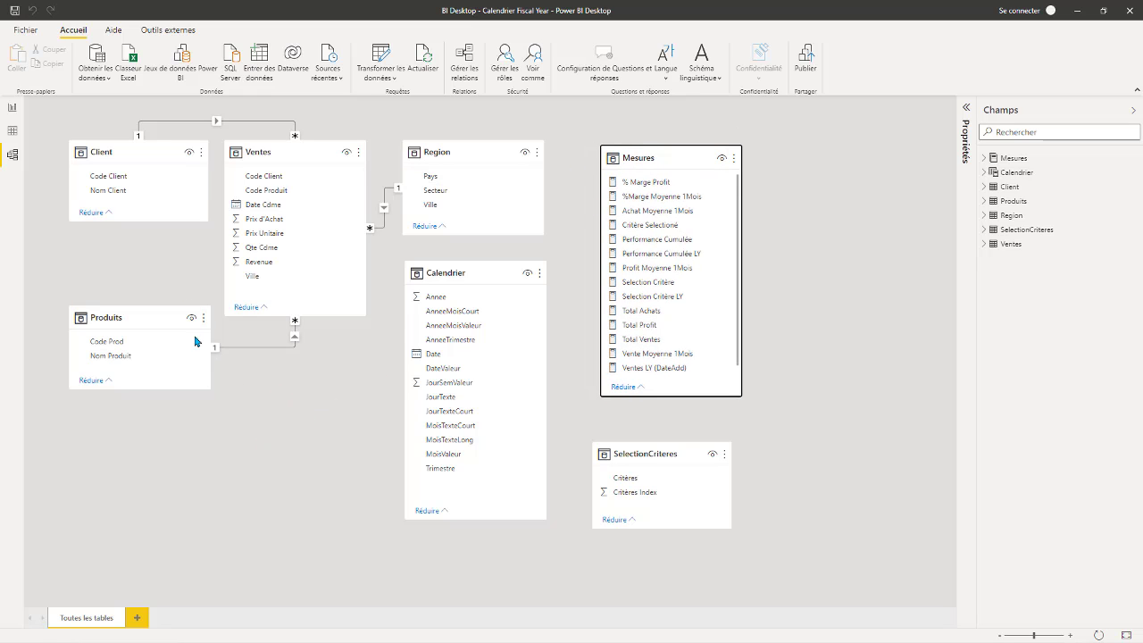
Examine the Calendrier table and the order dates in the Ventes table's rows.
click(11, 108)
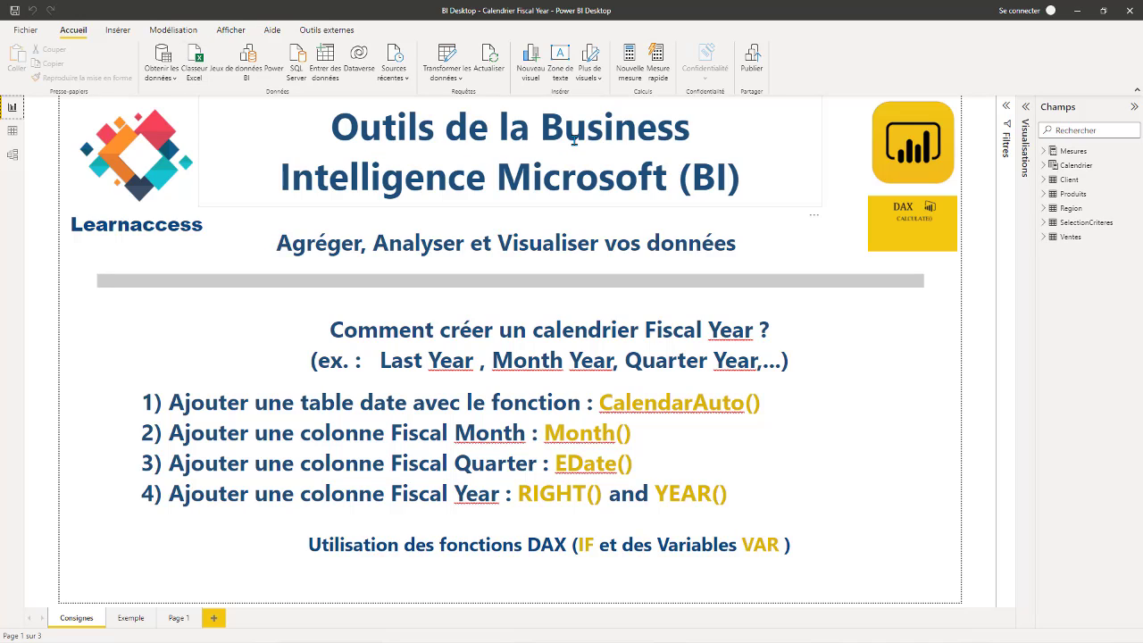
click(12, 130)
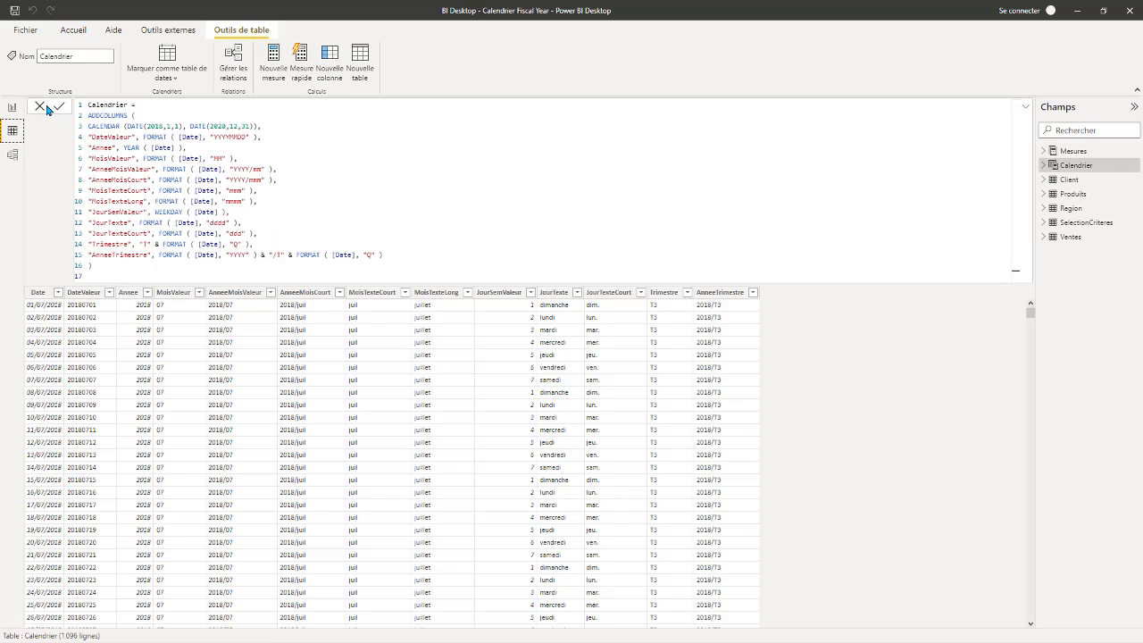
click(12, 107)
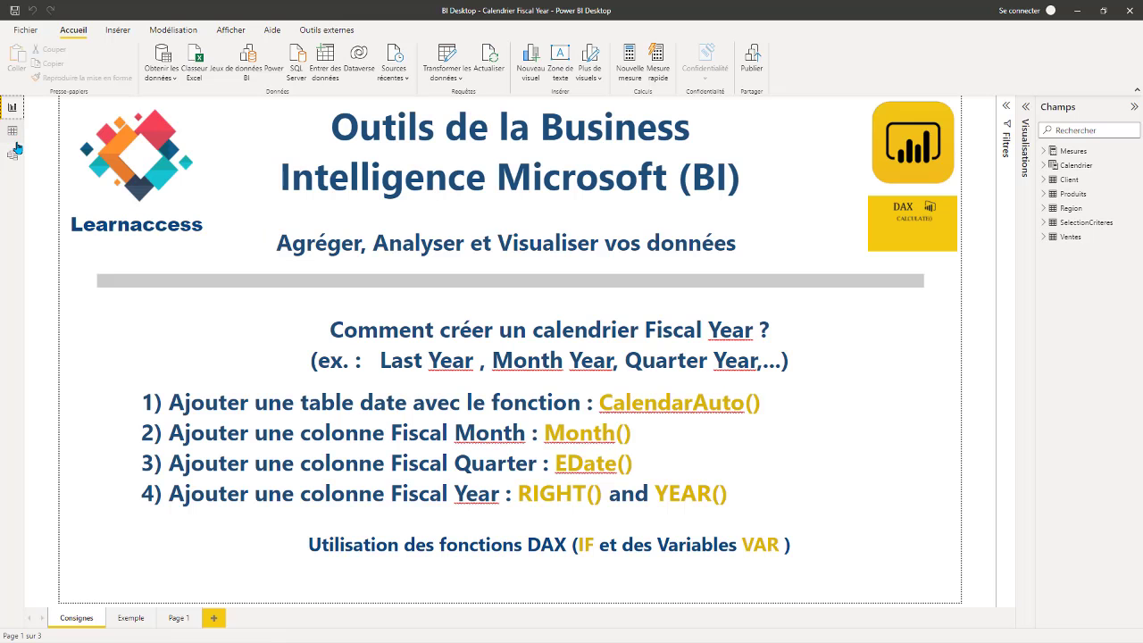
click(13, 132)
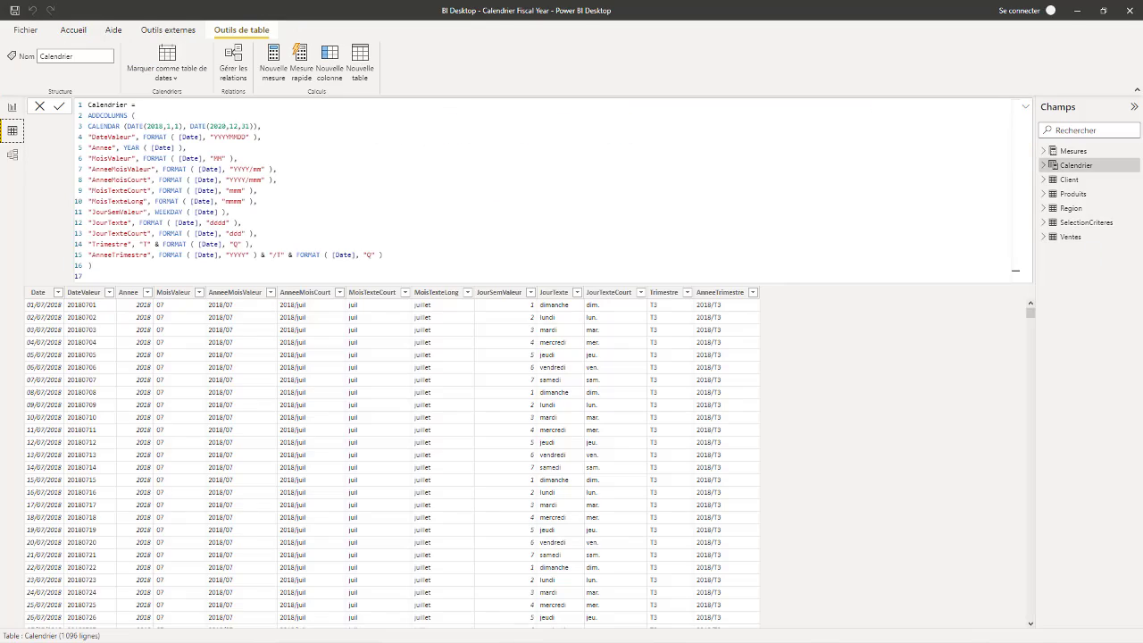
click(1067, 237)
scroll(53, 214, down, 20)
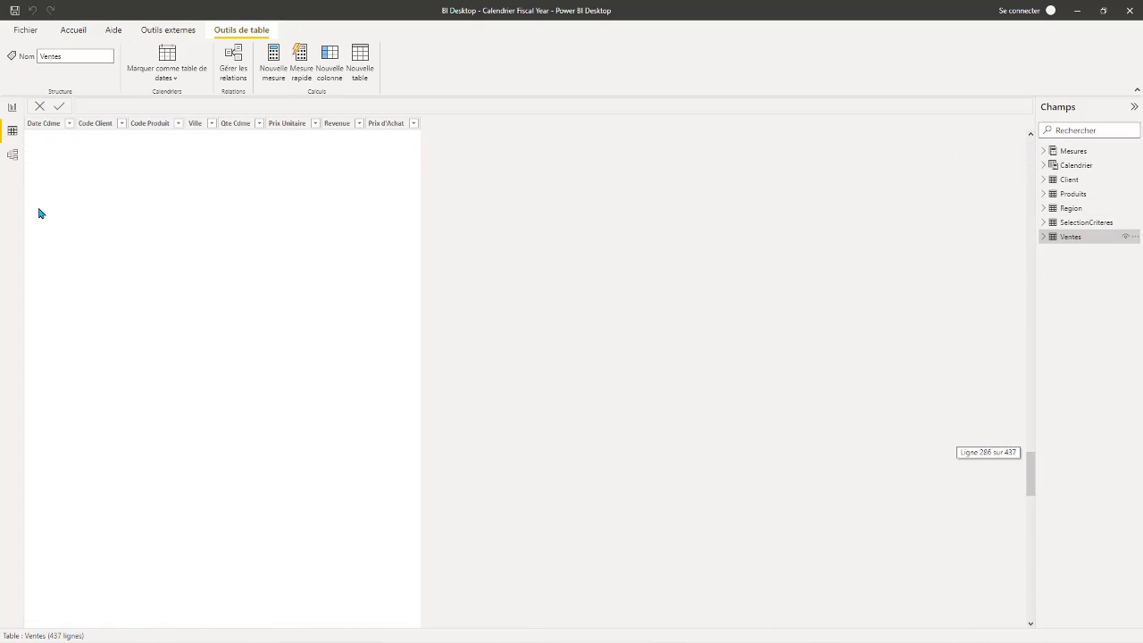
scroll(105, 286, up, 20)
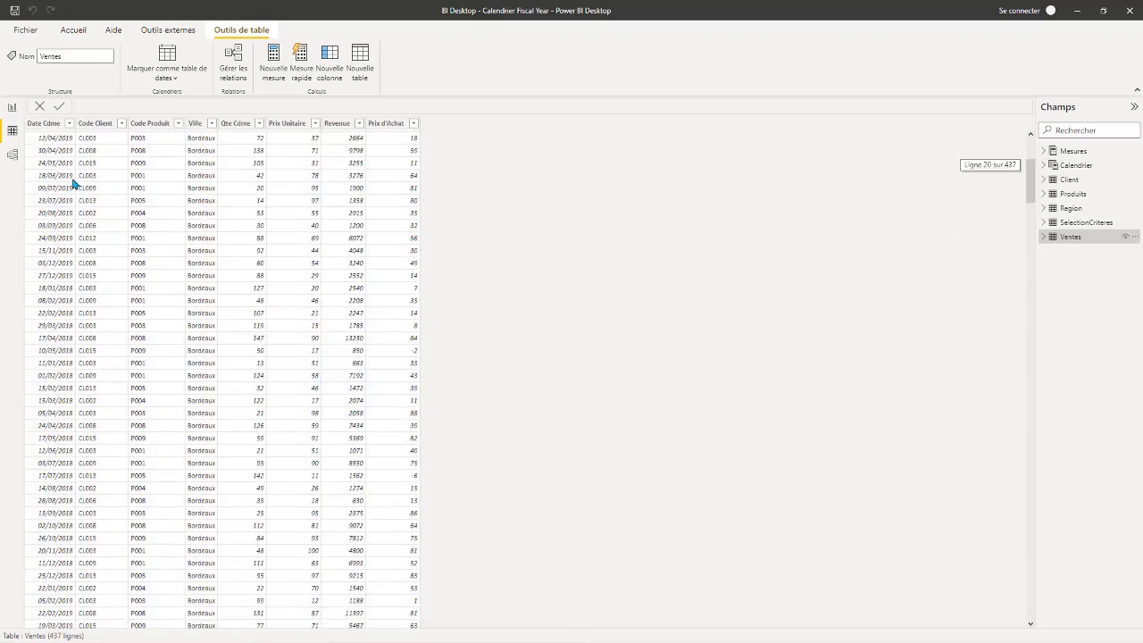
scroll(80, 406, down, 20)
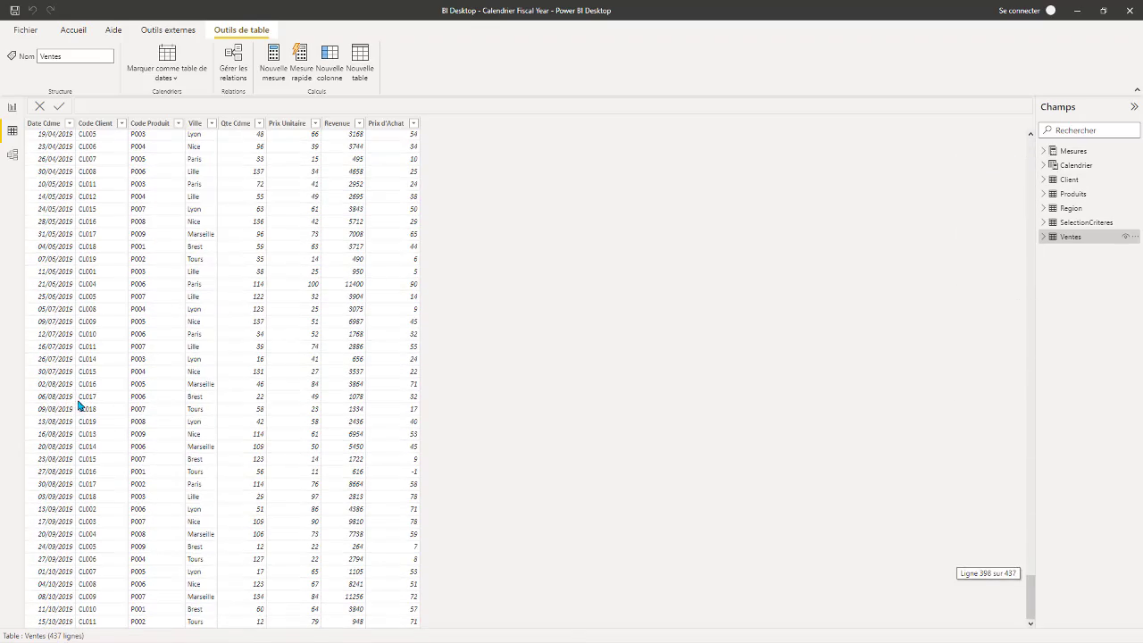
Review the listed fiscal calendar steps and DAX functions on the Consignes report page.
click(12, 107)
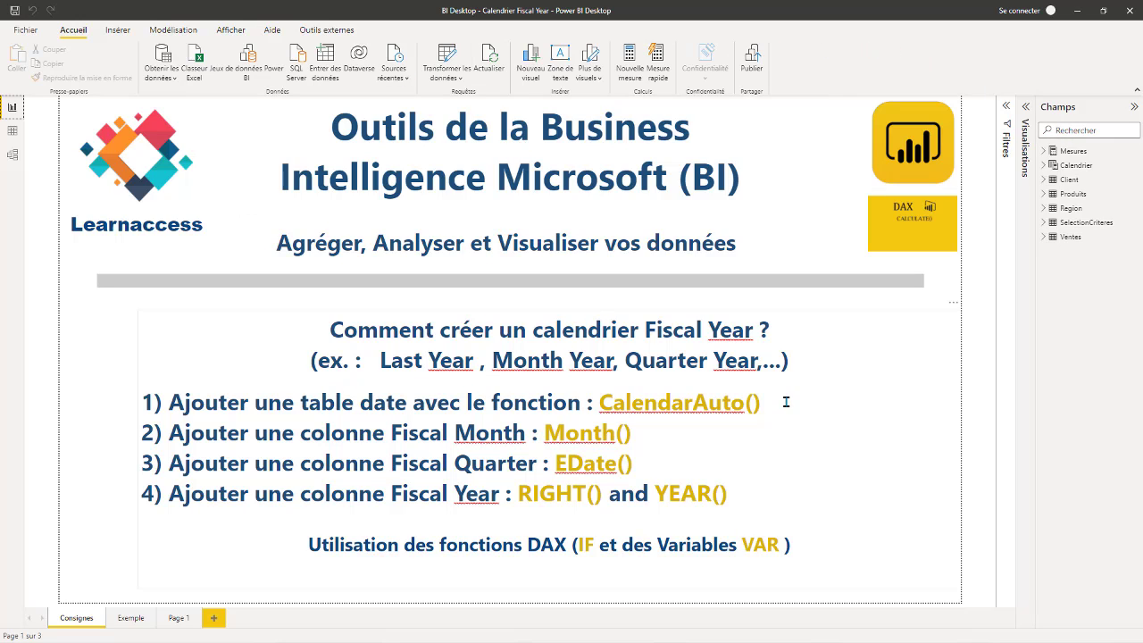
drag(786, 402, 598, 403)
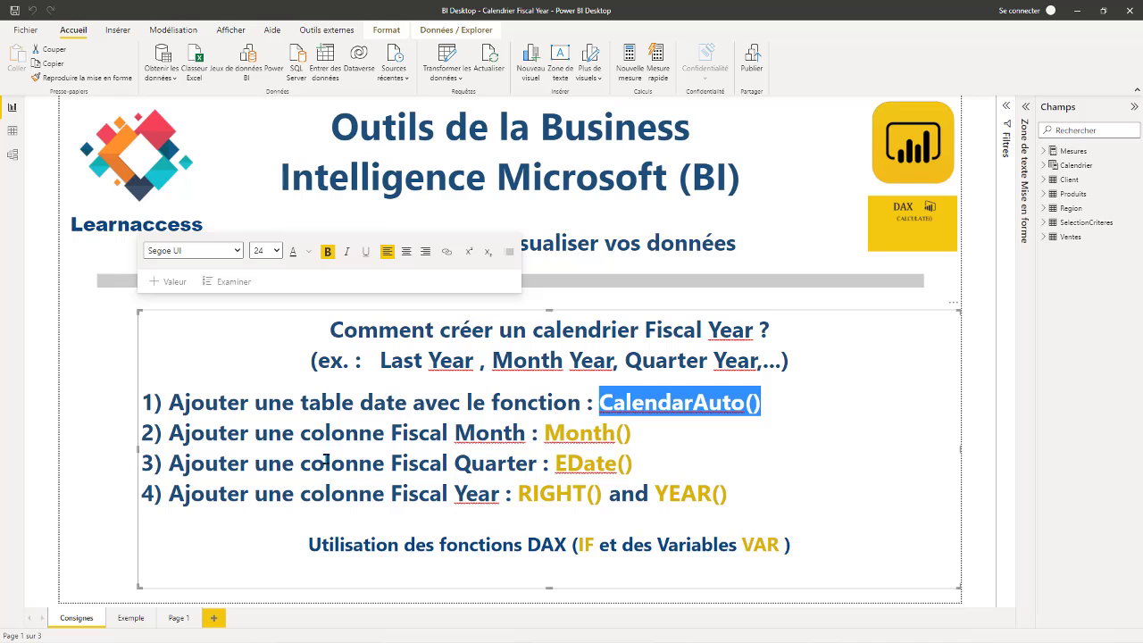
drag(651, 432, 410, 464)
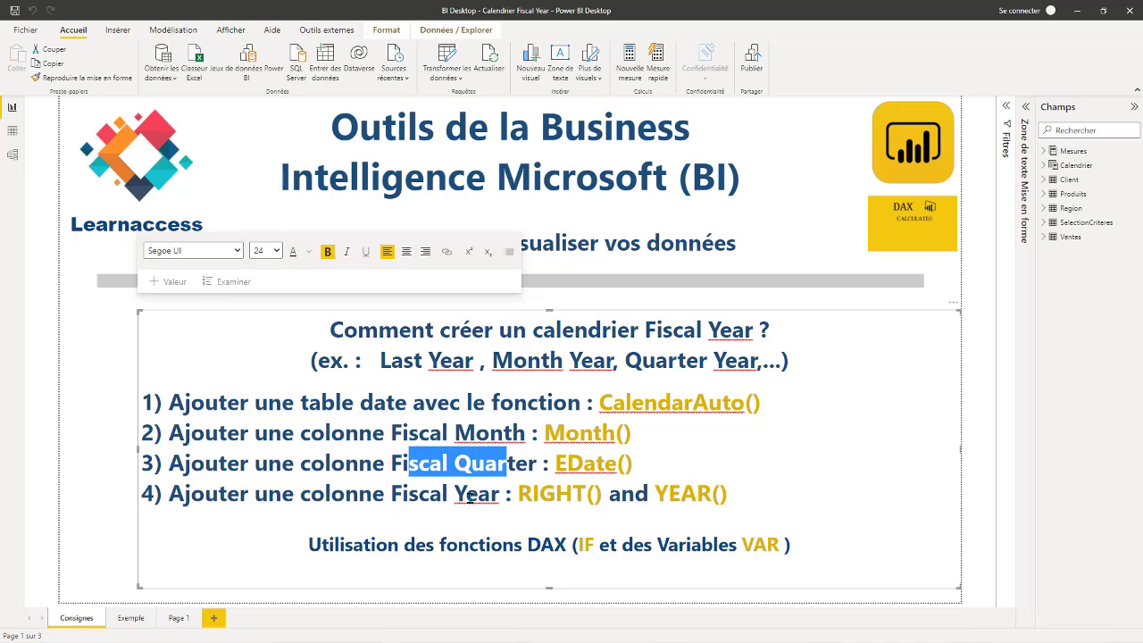
drag(490, 494, 384, 494)
click(764, 486)
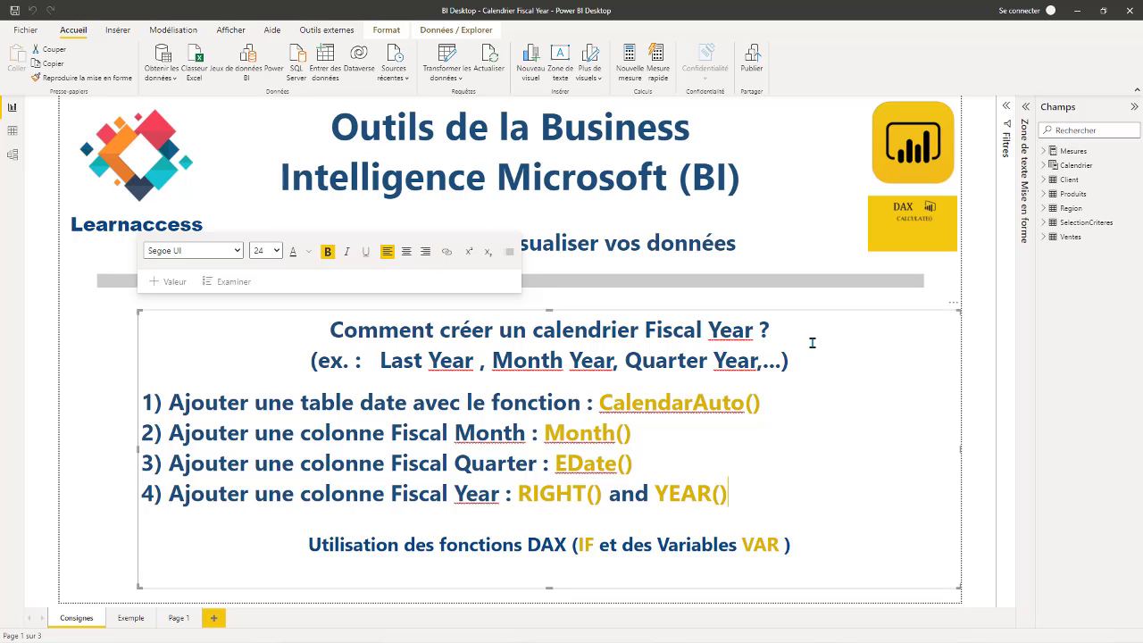
click(985, 284)
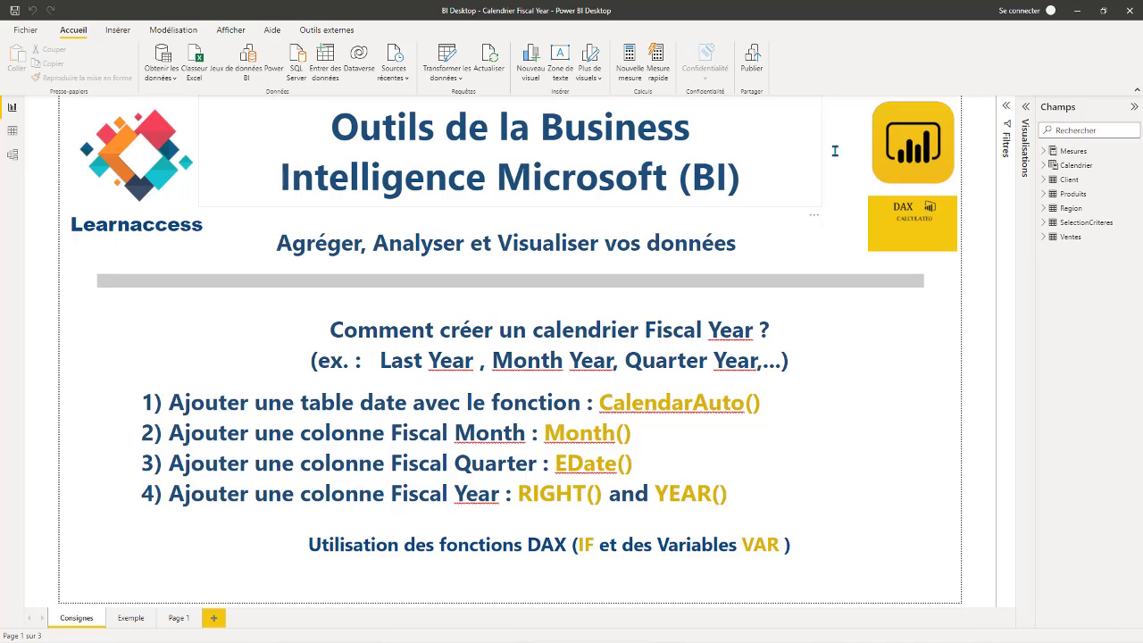
Create a calculated table, enlarge its formula editor and text, and name the table Calendrier Fiscal.
click(165, 34)
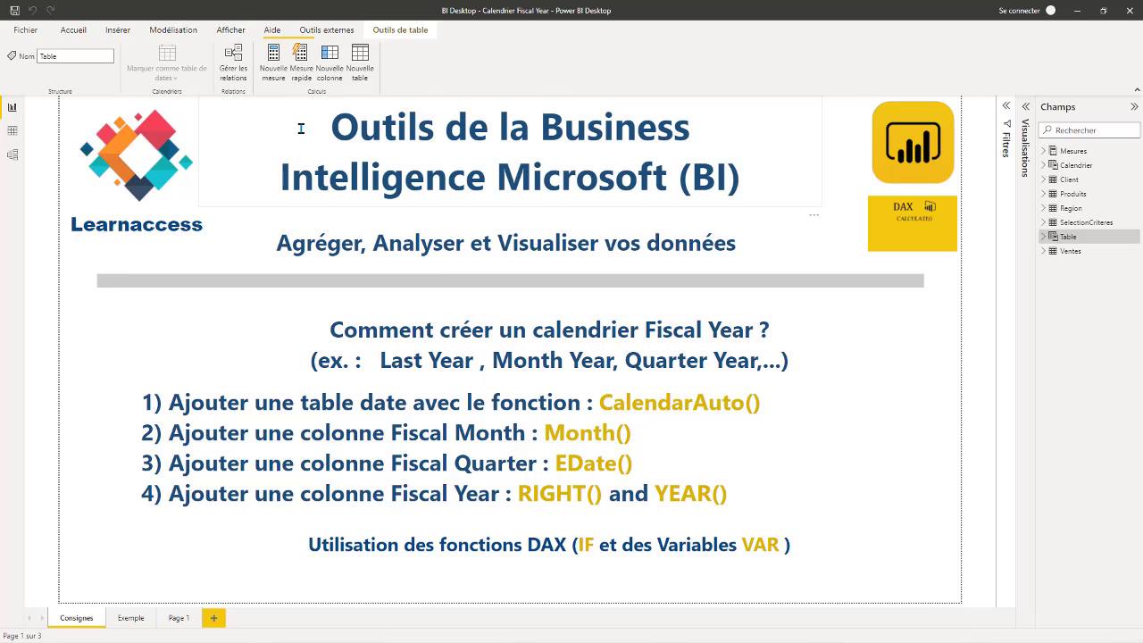
click(1006, 105)
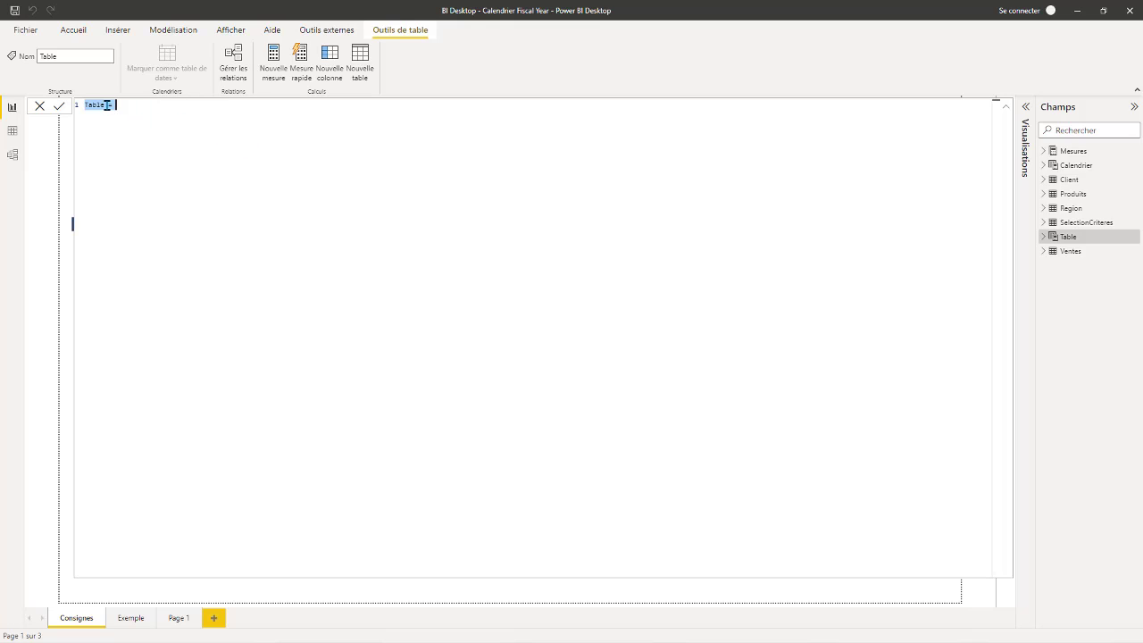
click(157, 108)
drag(106, 105, 70, 110)
scroll(170, 150, up, 5)
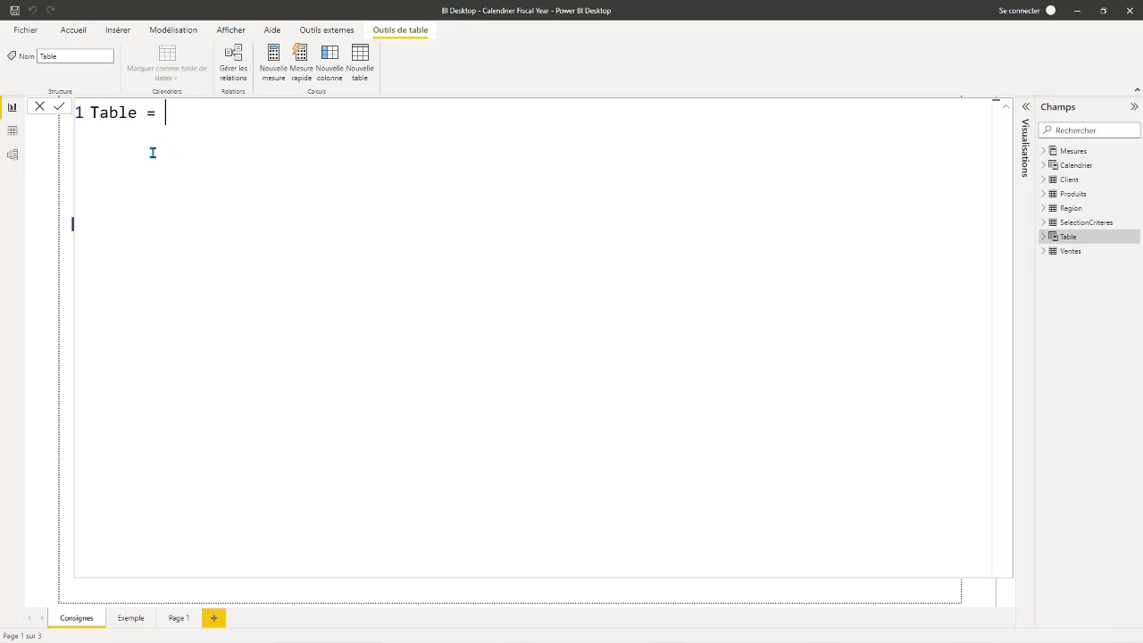
double_click(139, 113)
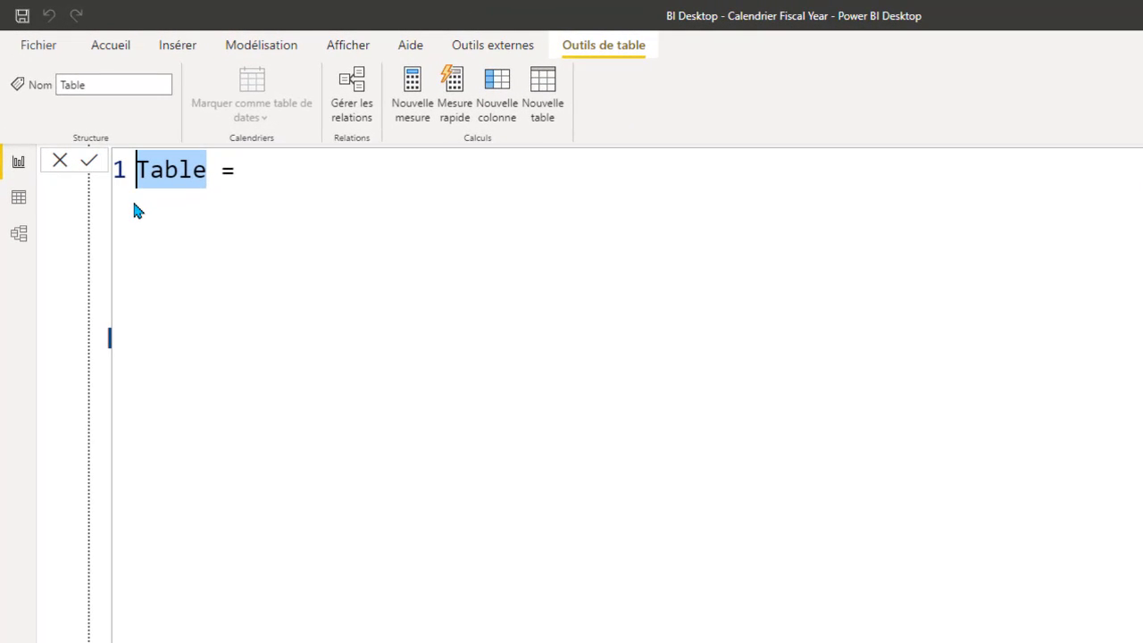
text(Calendrier)
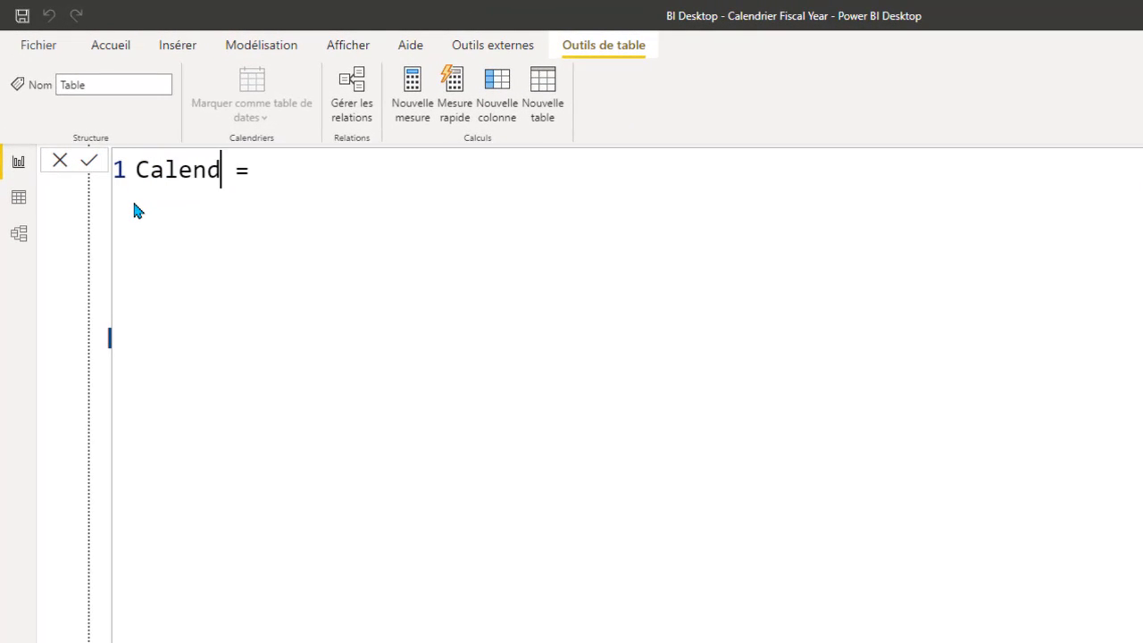
text( Fisca)
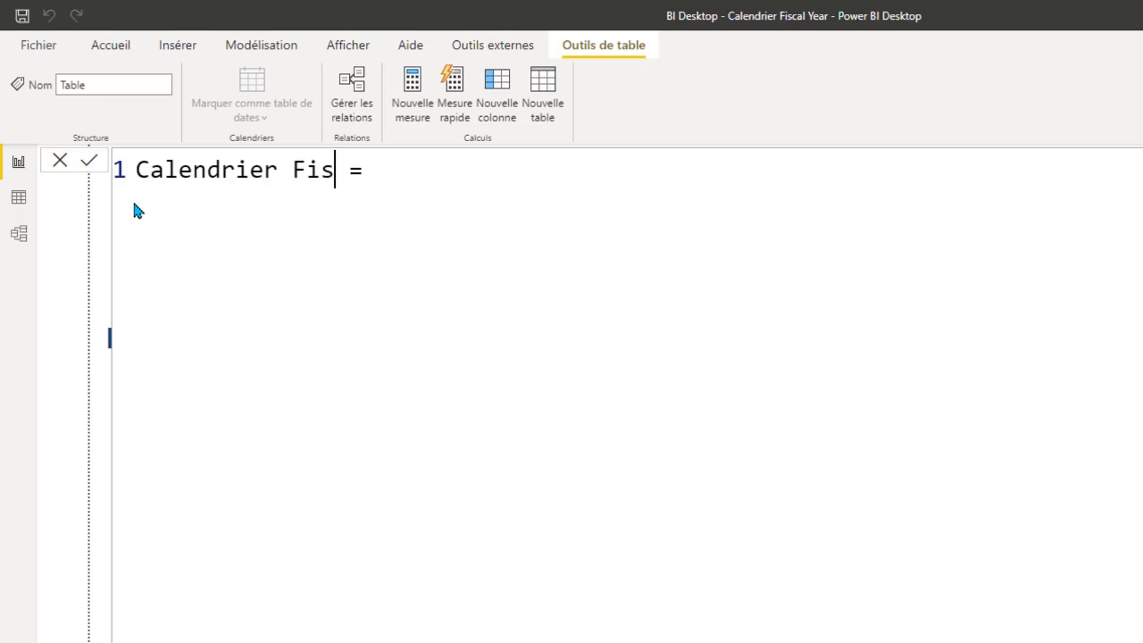
text(l)
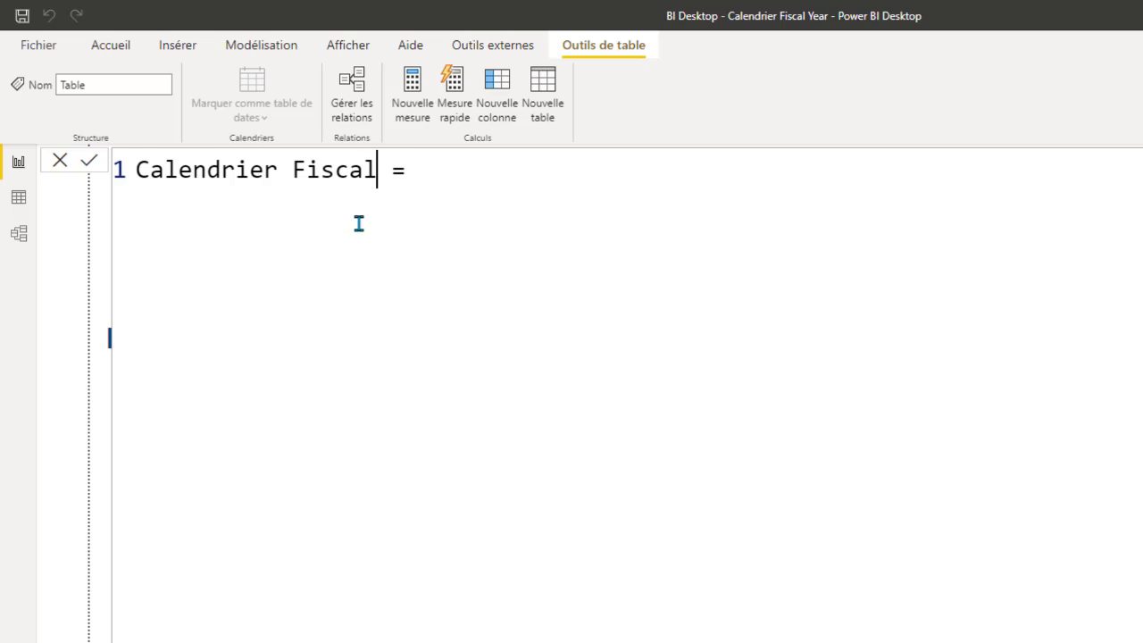
Define the Calendrier Fiscal table with the formula CALENDARAUTO() on a second line and commit it.
click(463, 178)
key(Return)
text(CAL)
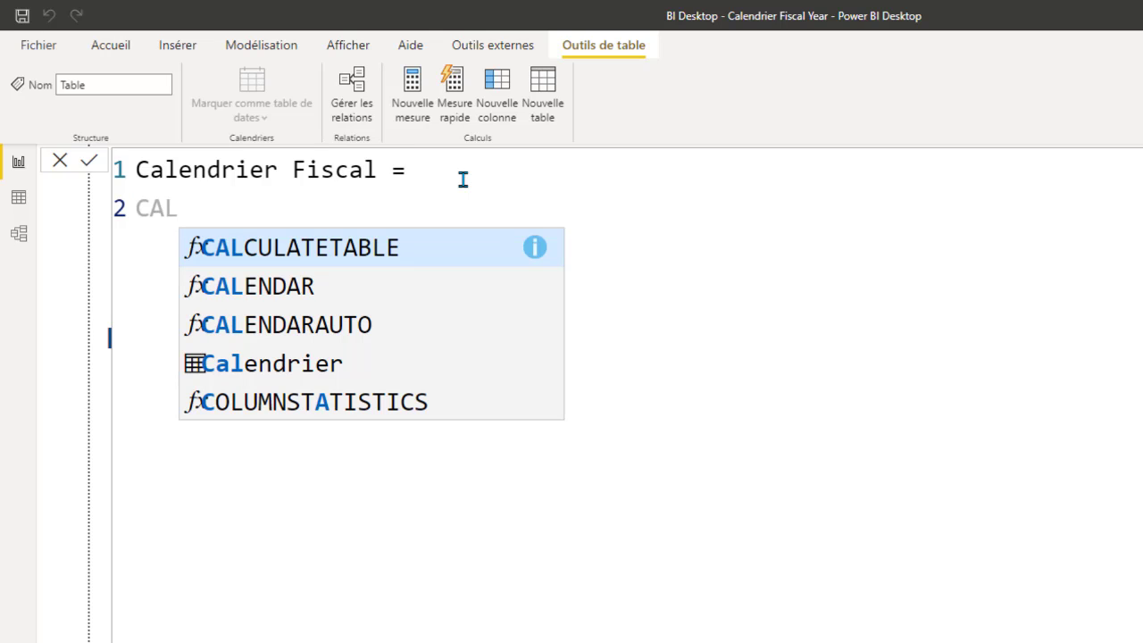
click(308, 325)
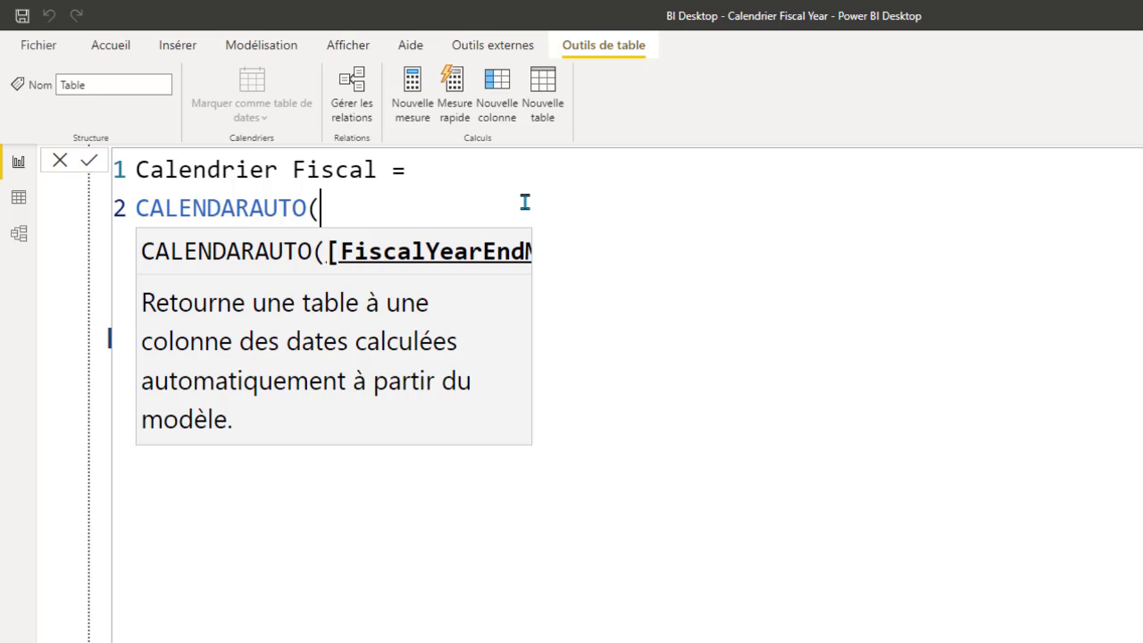
text())
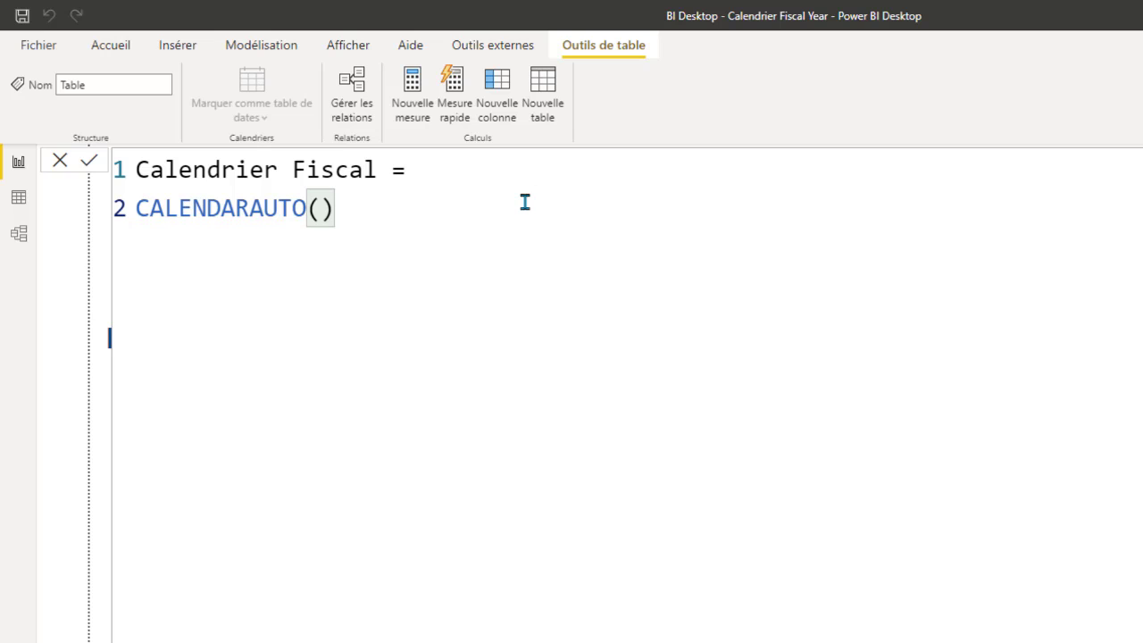
key(Return)
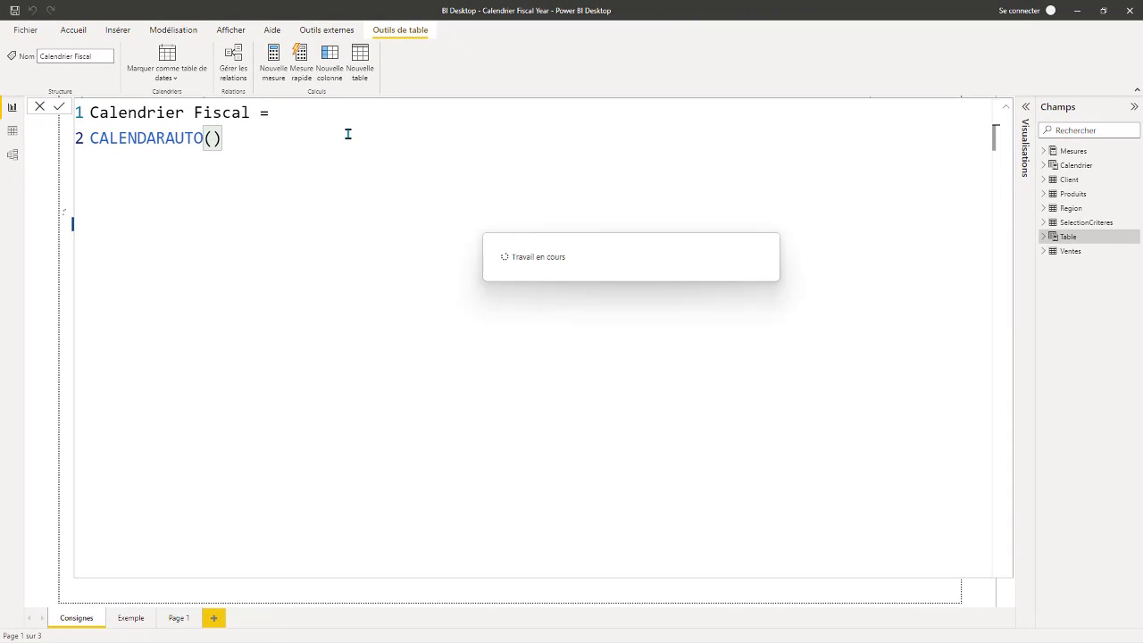
Examine the first and last dates of the Calendrier Fiscal table and the fields of the Ventes table.
click(13, 130)
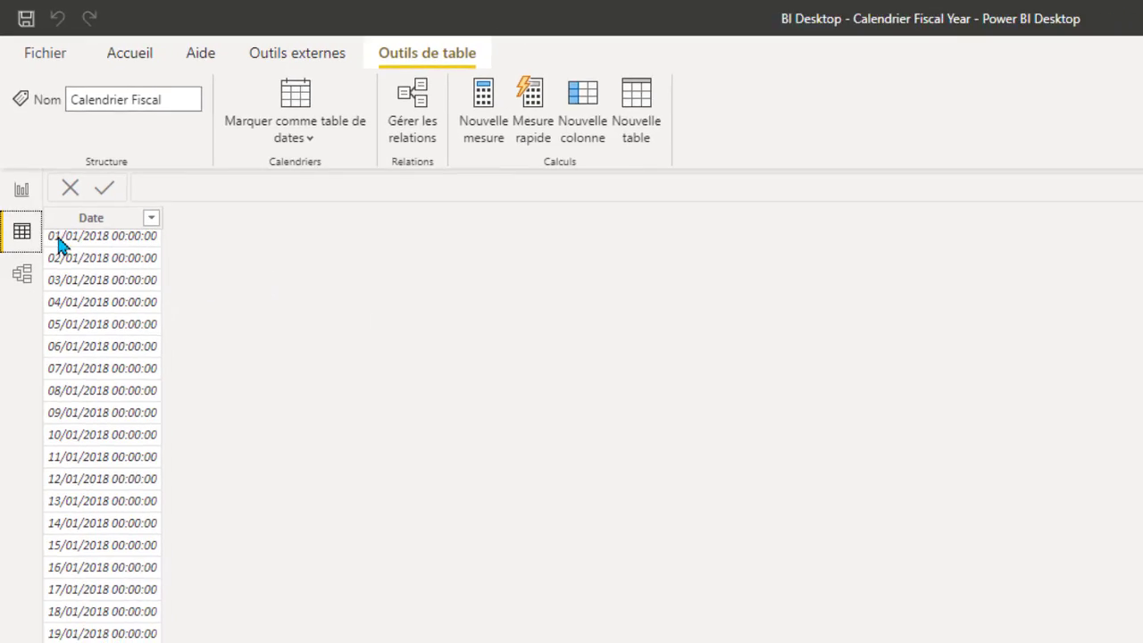
scroll(58, 246, down, 20)
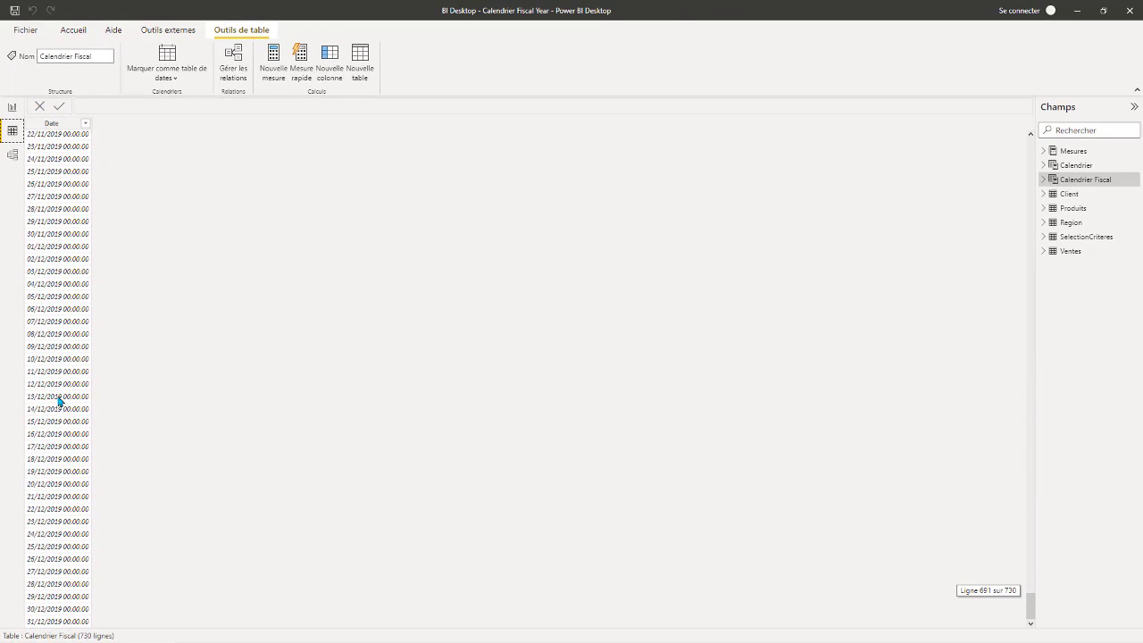
scroll(77, 176, up, 20)
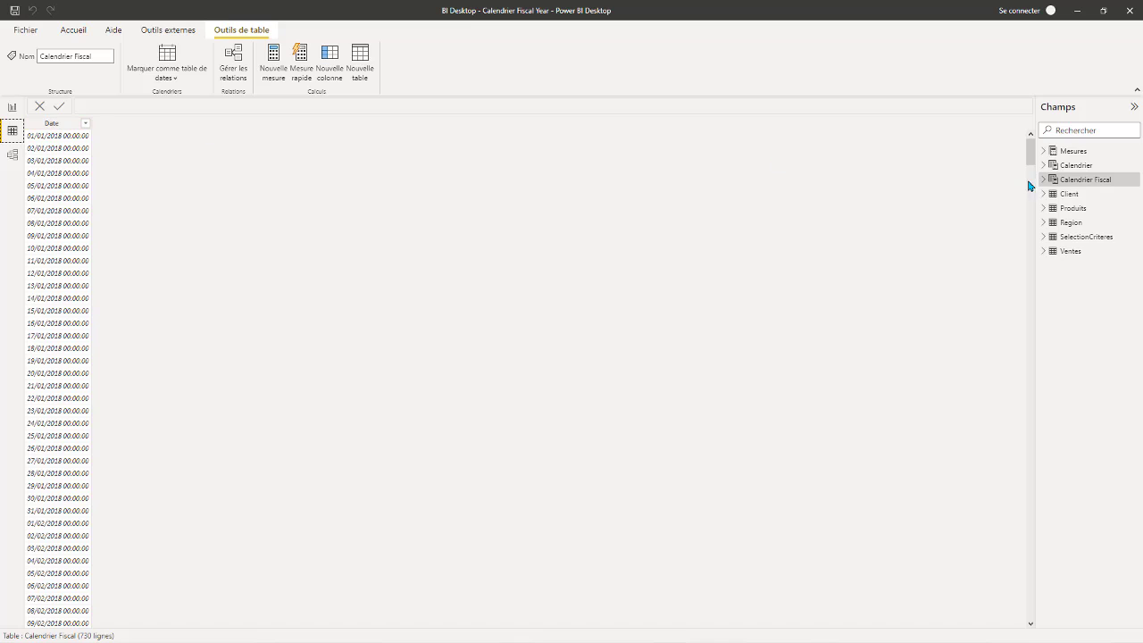
click(1045, 253)
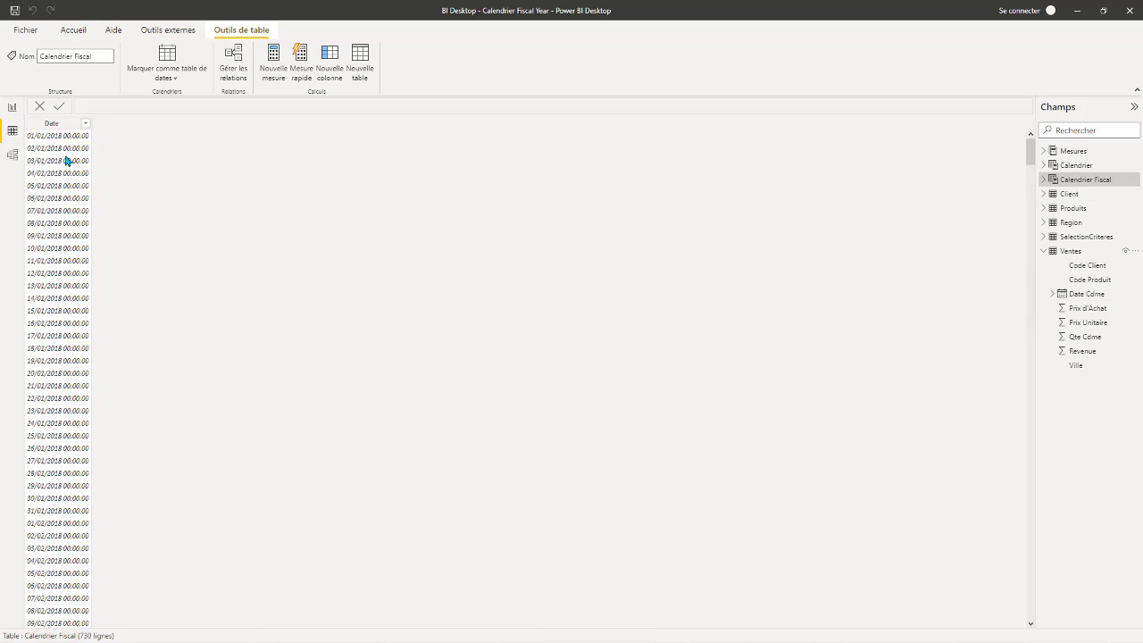
scroll(54, 232, down, 20)
scroll(53, 260, up, 20)
click(12, 130)
click(12, 108)
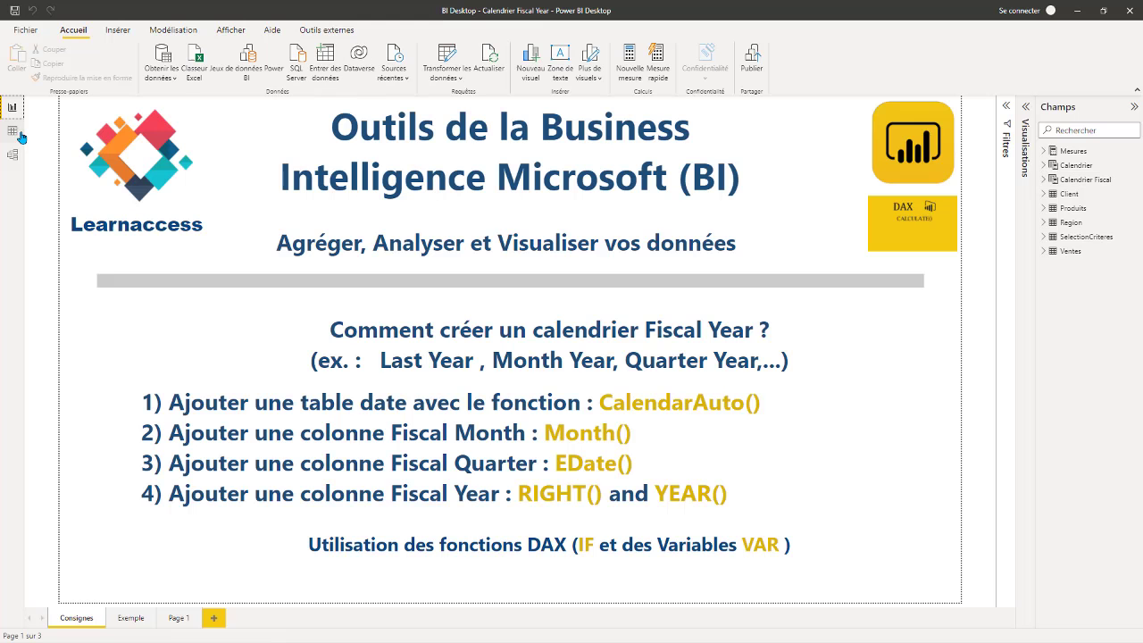
Change the Calendrier Fiscal table's formula to CALENDARAUTO(3) so the fiscal year ends in March, and commit it.
click(1076, 181)
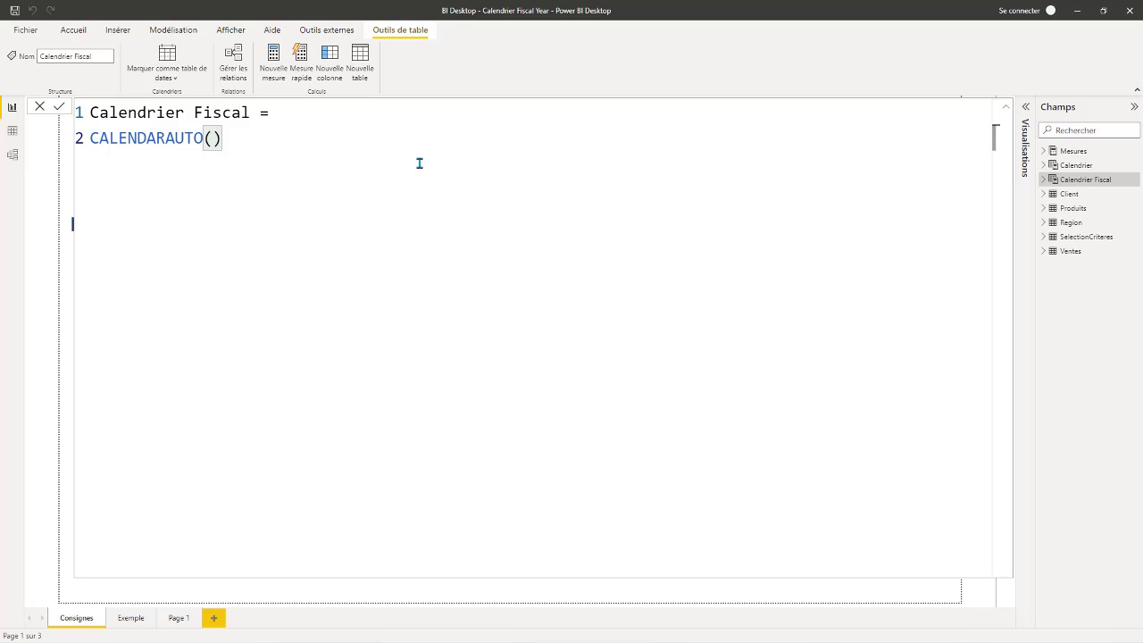
key(BackSpace)
key(BackSpace)
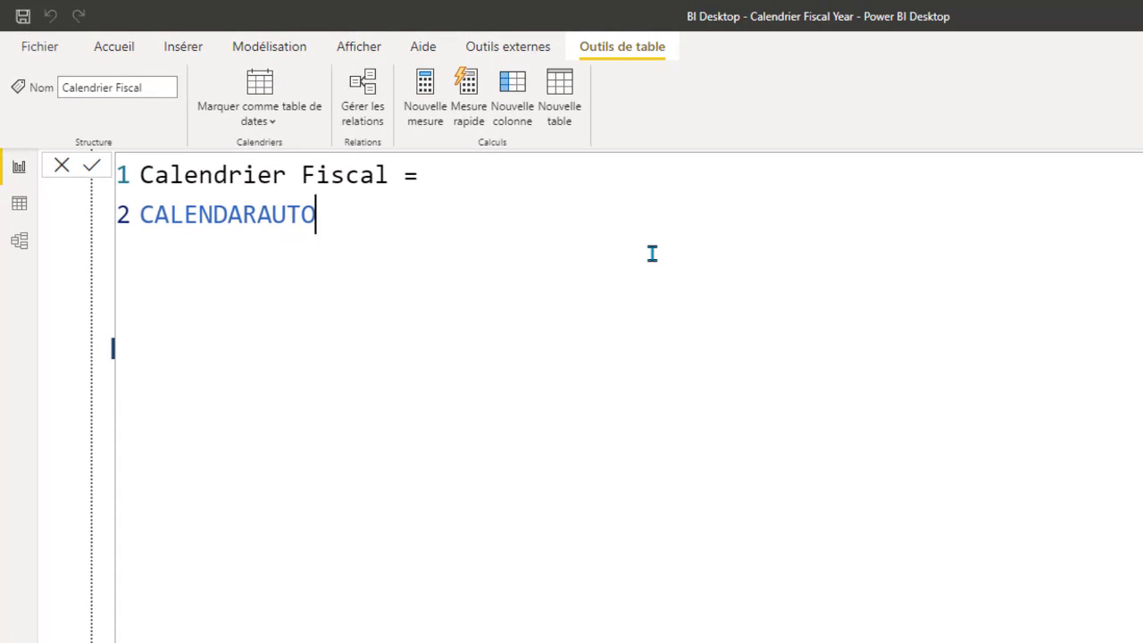
text(()
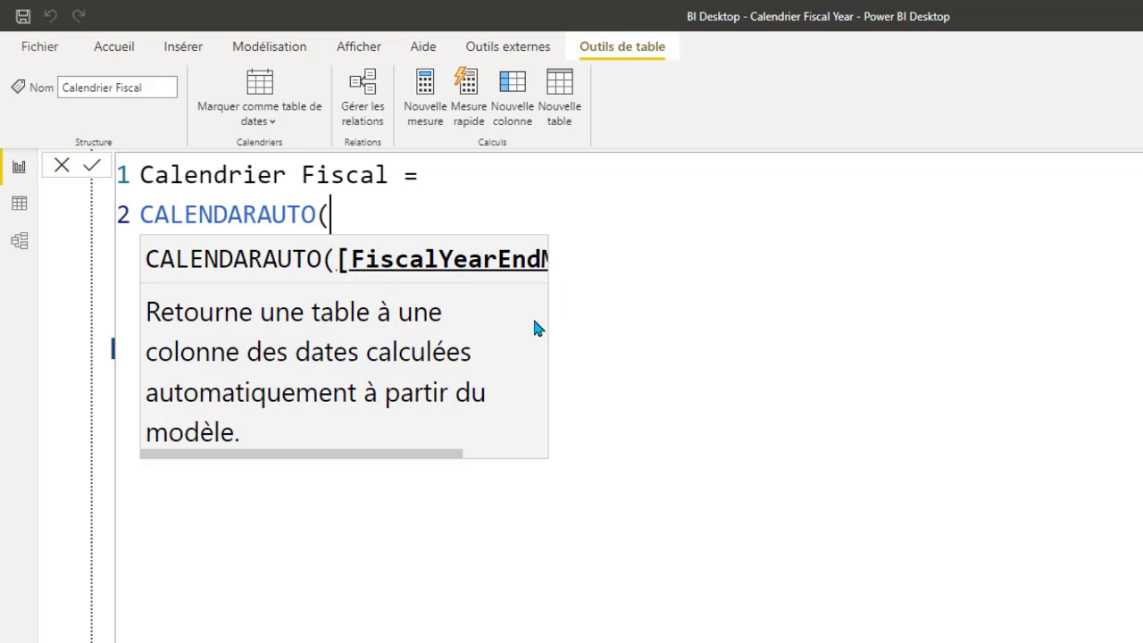
drag(411, 452, 477, 459)
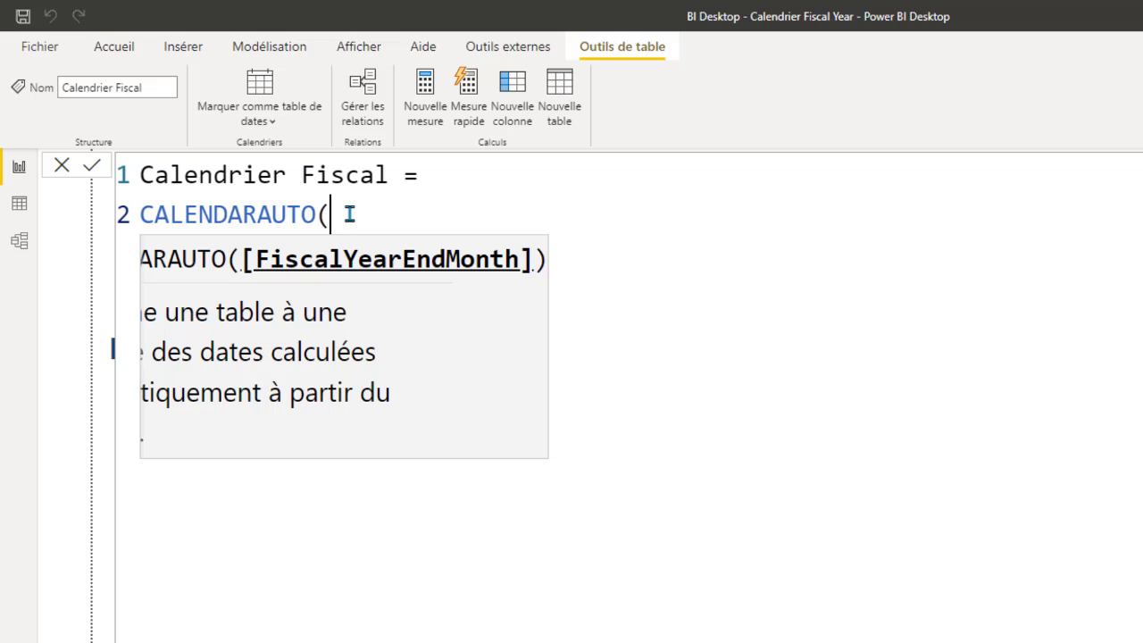
text(3)
text())
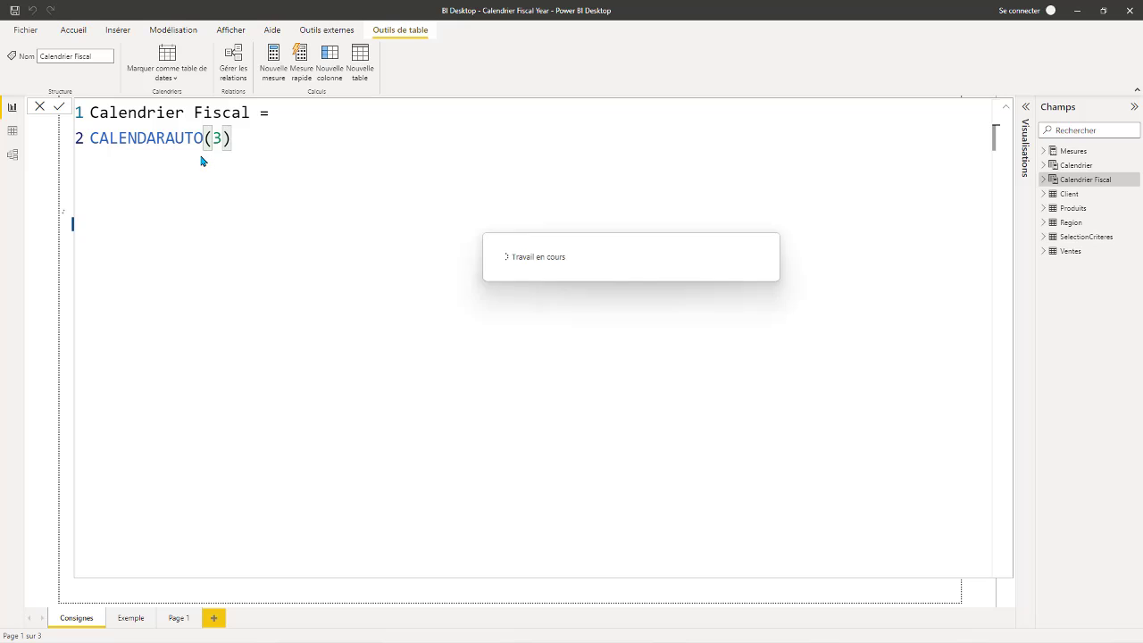
Examine the first and last dates of the Calendrier Fiscal table and recheck its formula.
click(12, 132)
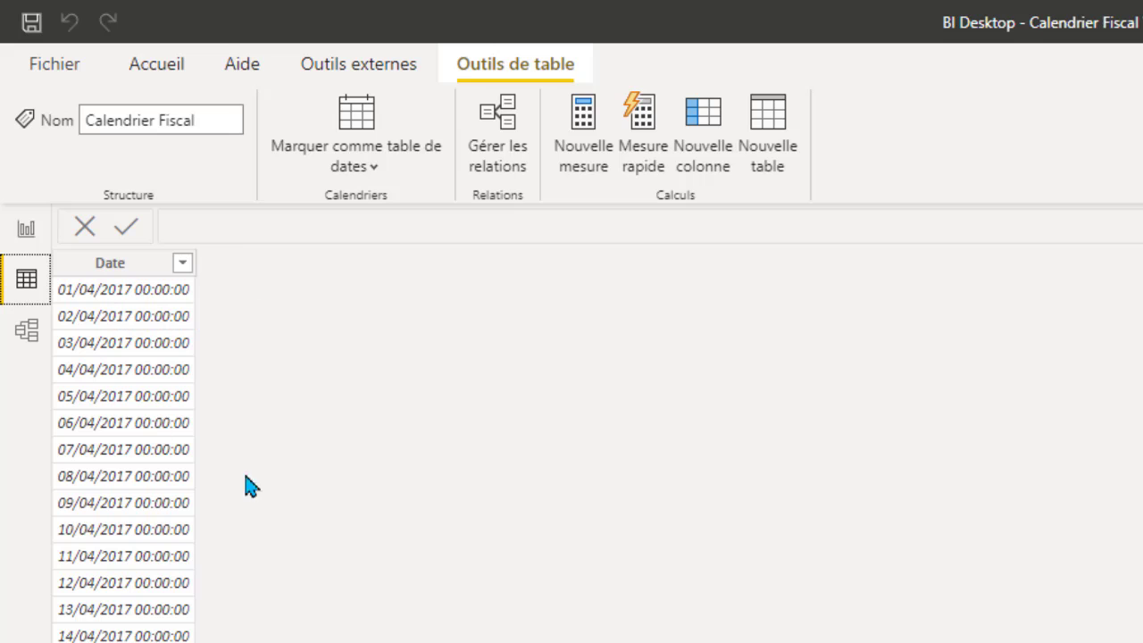
scroll(121, 321, down, 8)
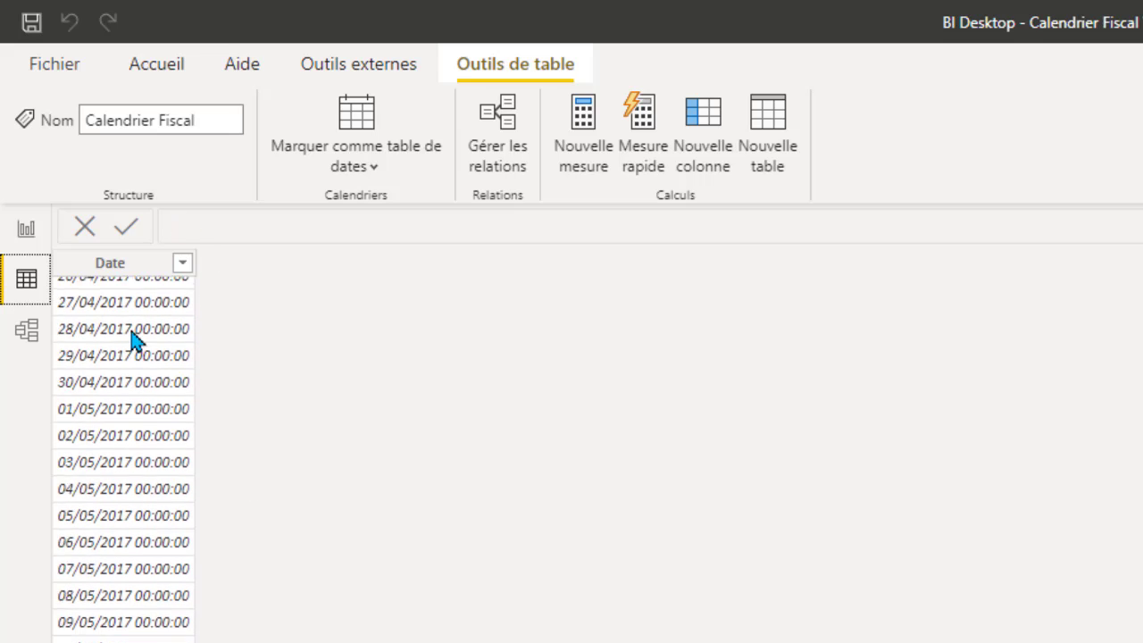
scroll(132, 339, down, 20)
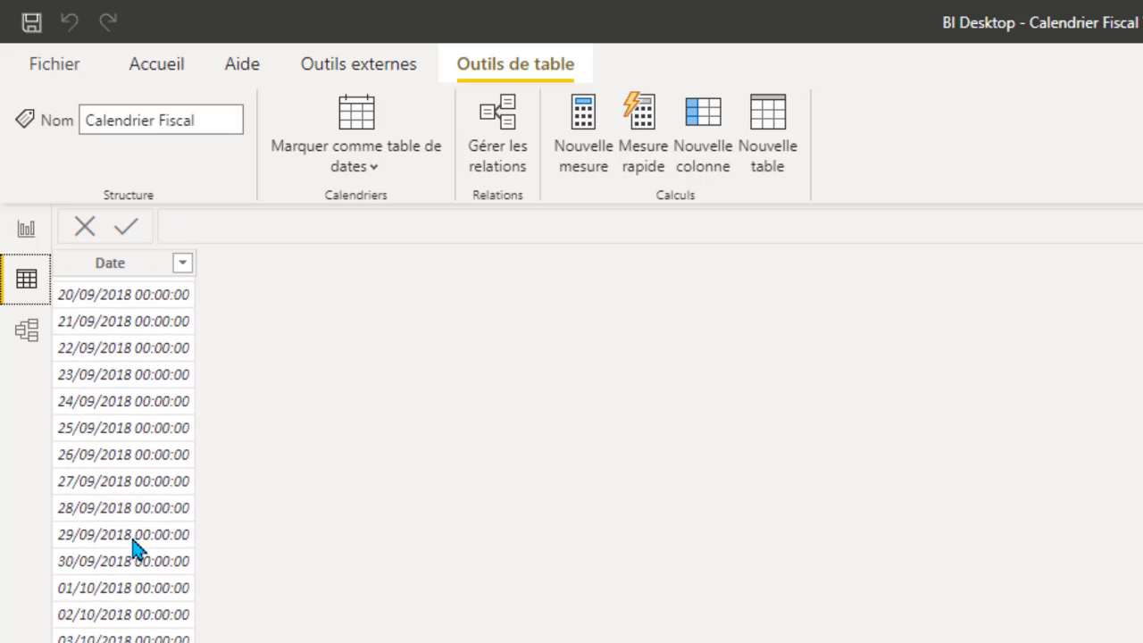
scroll(132, 549, down, 20)
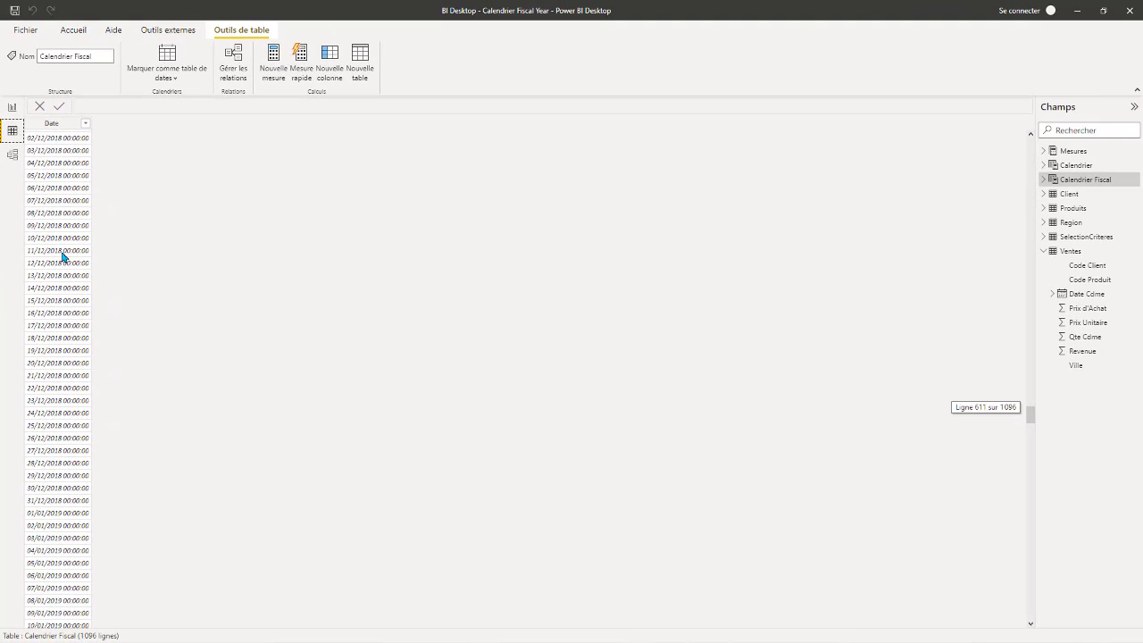
scroll(62, 257, up, 12)
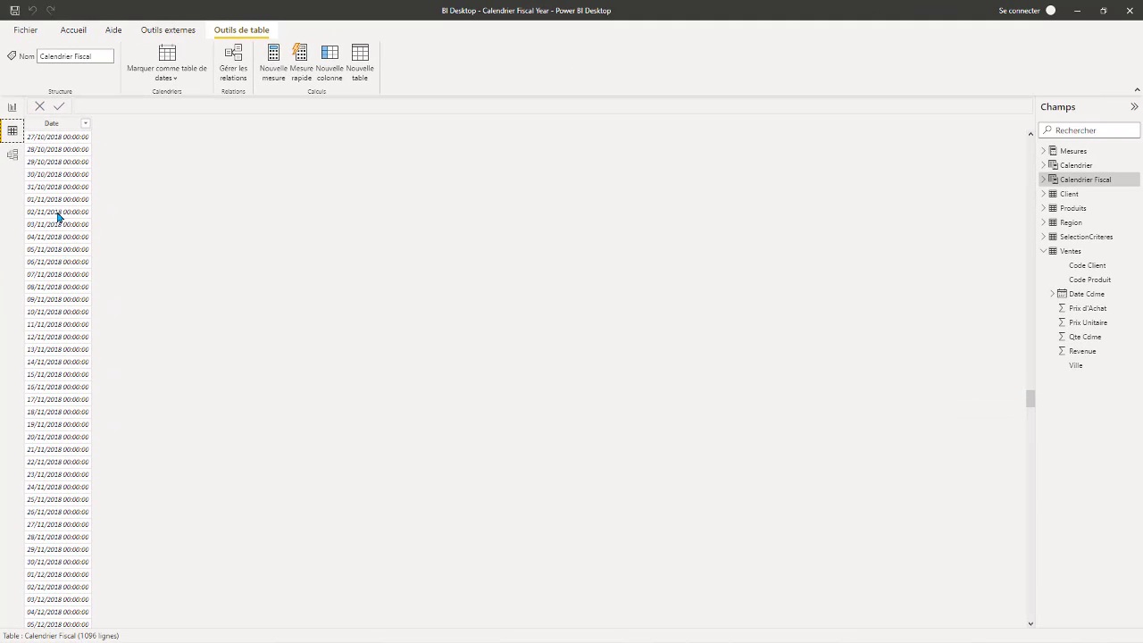
scroll(58, 189, up, 20)
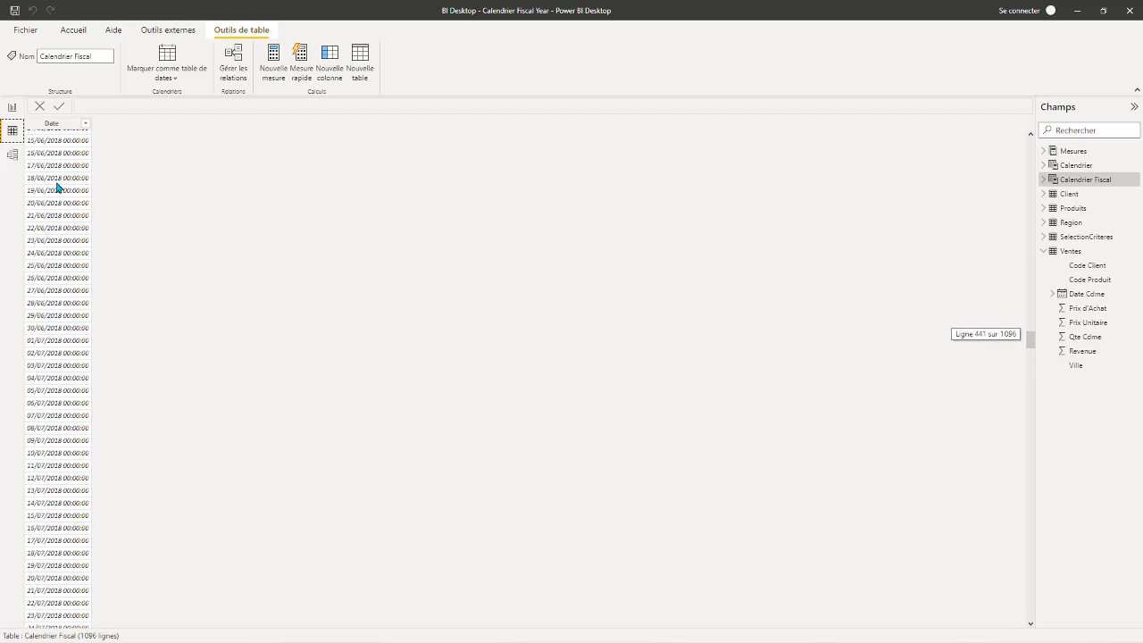
scroll(56, 205, down, 20)
scroll(55, 223, down, 20)
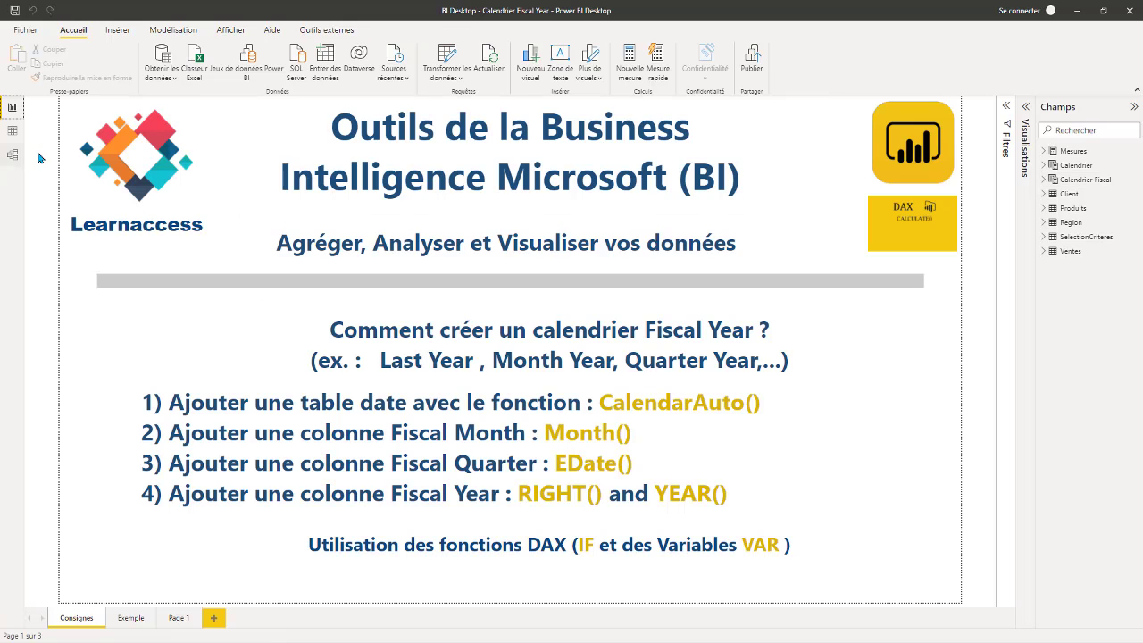
click(1076, 179)
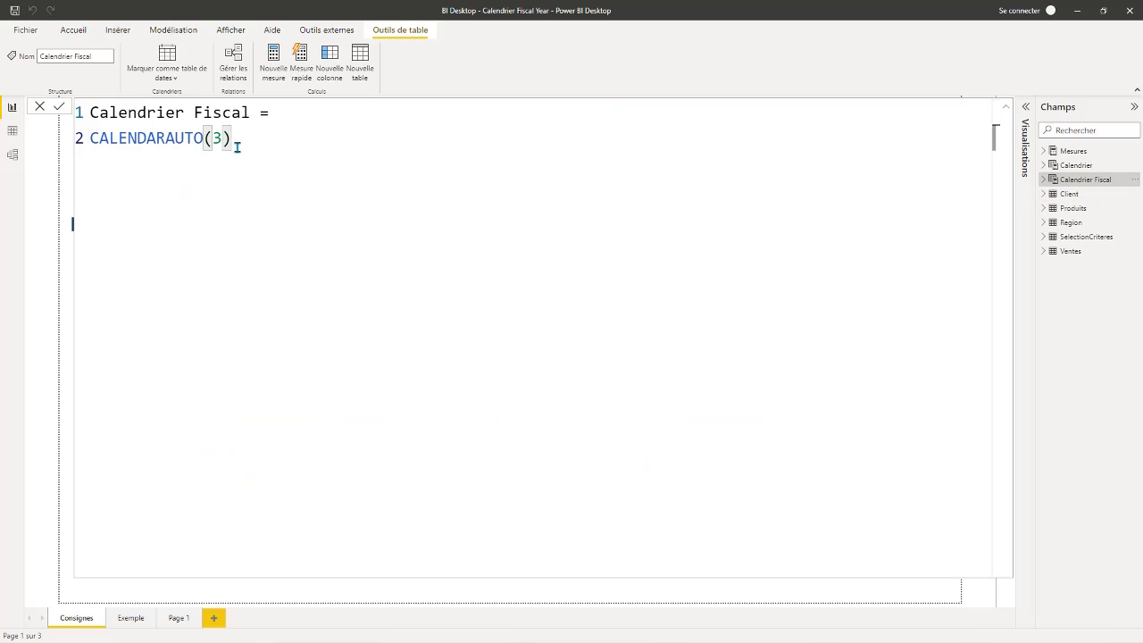
Format the Calendrier Fiscal table's Date column as Short Date and widen the column slightly.
click(13, 131)
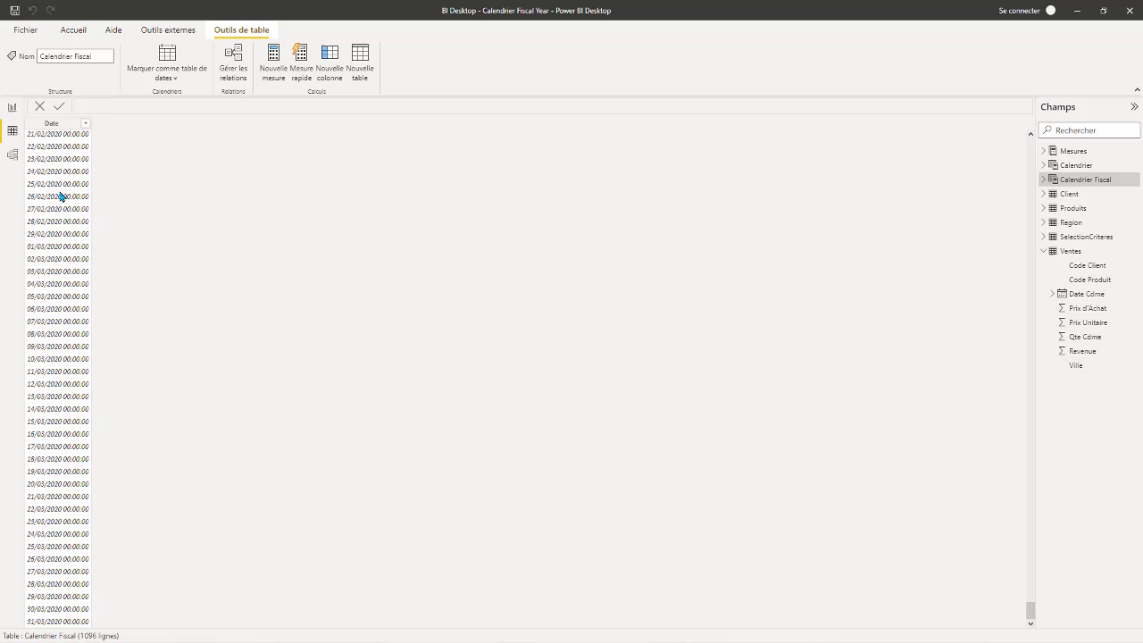
click(81, 123)
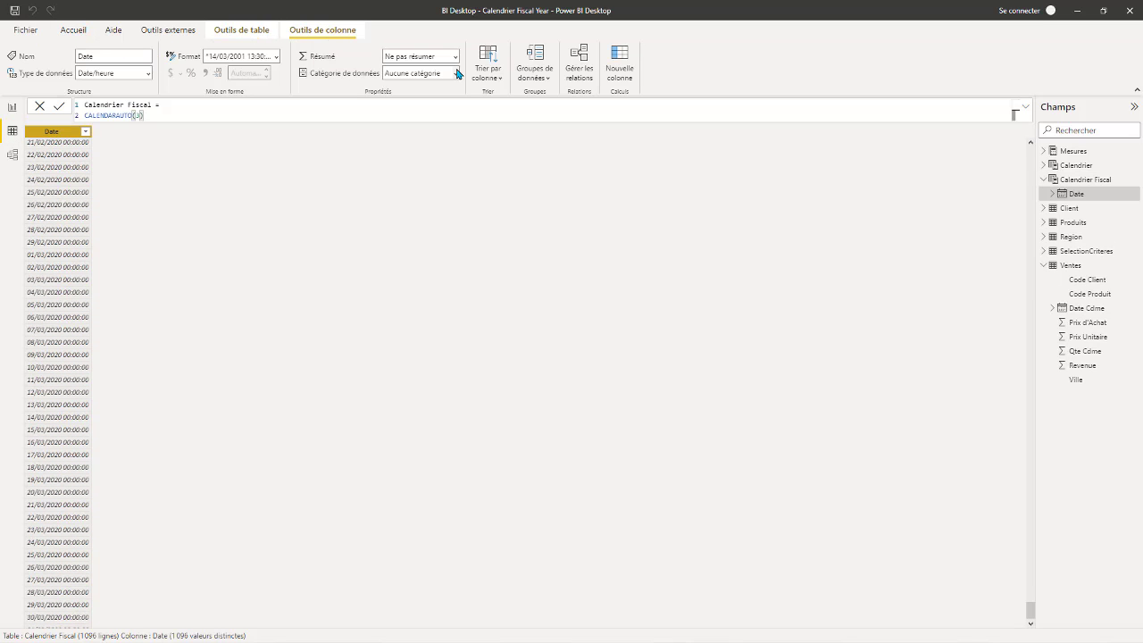
click(278, 56)
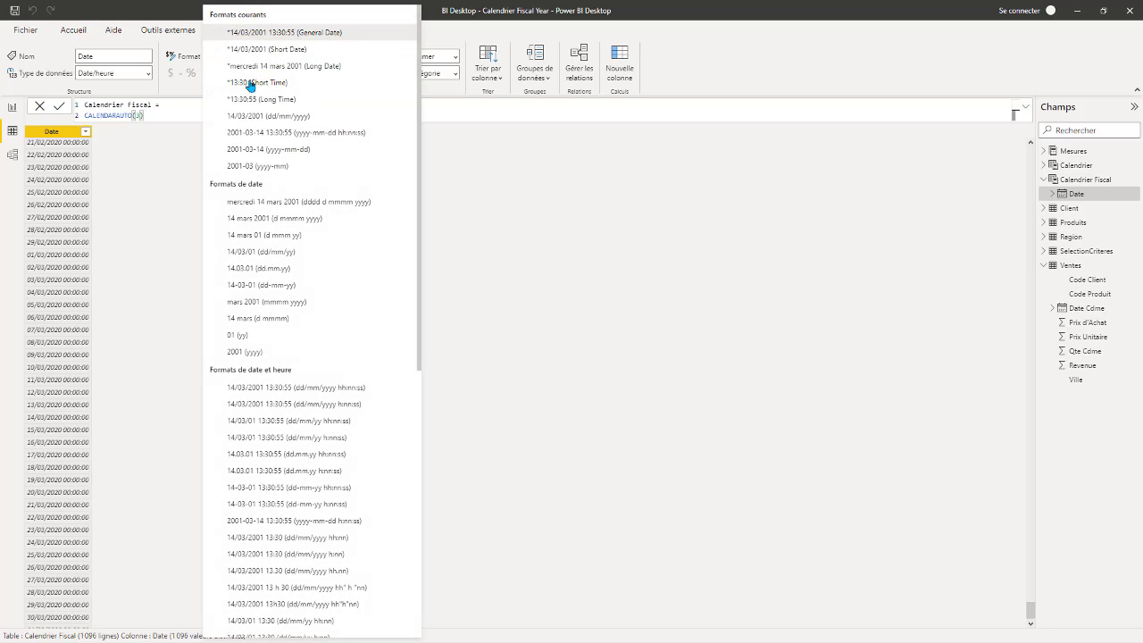
click(259, 53)
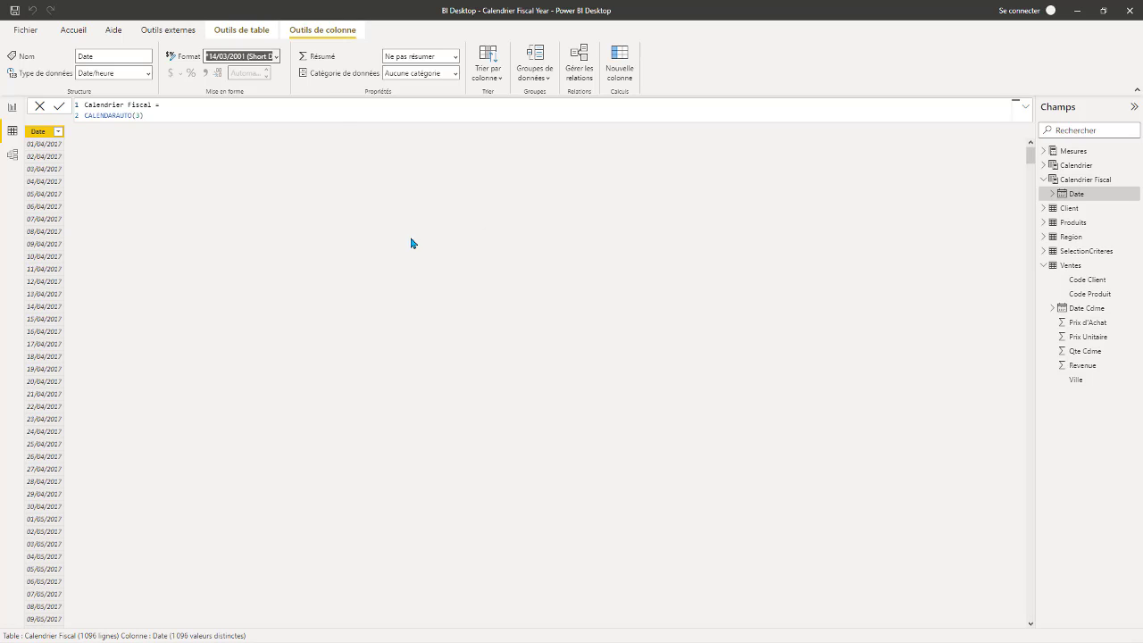
drag(65, 131, 76, 133)
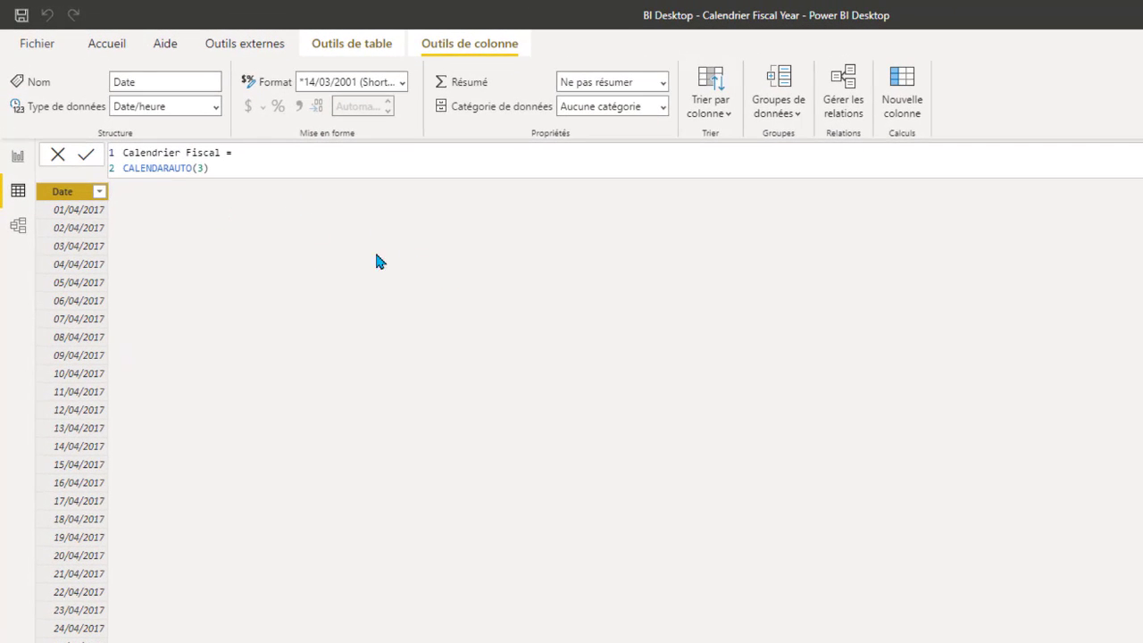
Add a calculated column to the Calendrier Fiscal table, enlarge the formula text, and name the column Mois.
right_click(71, 233)
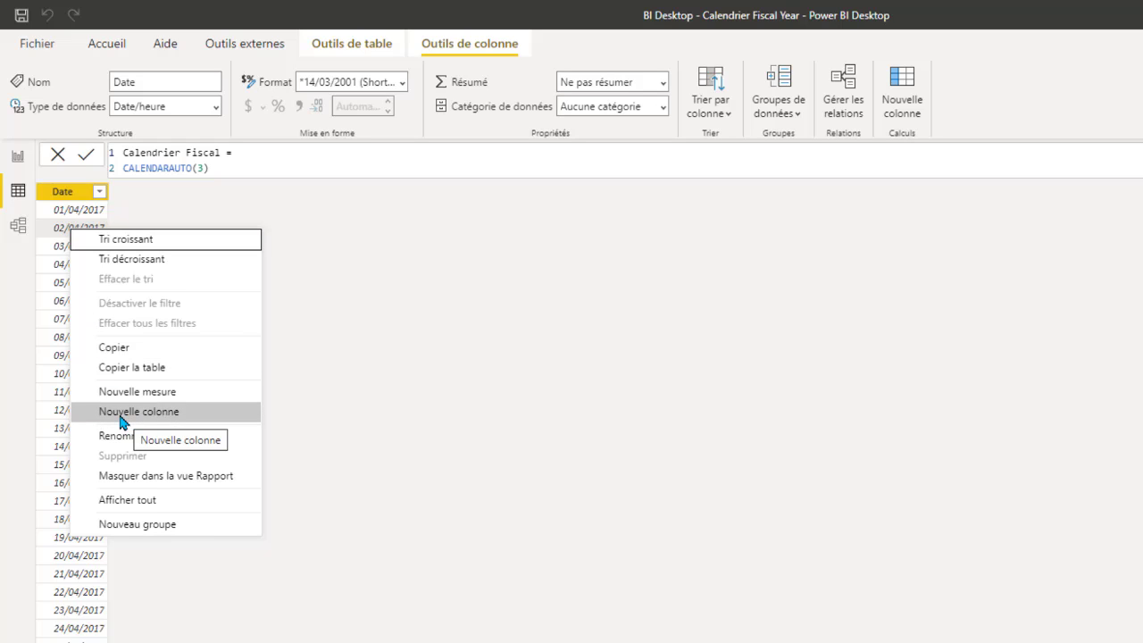
click(303, 464)
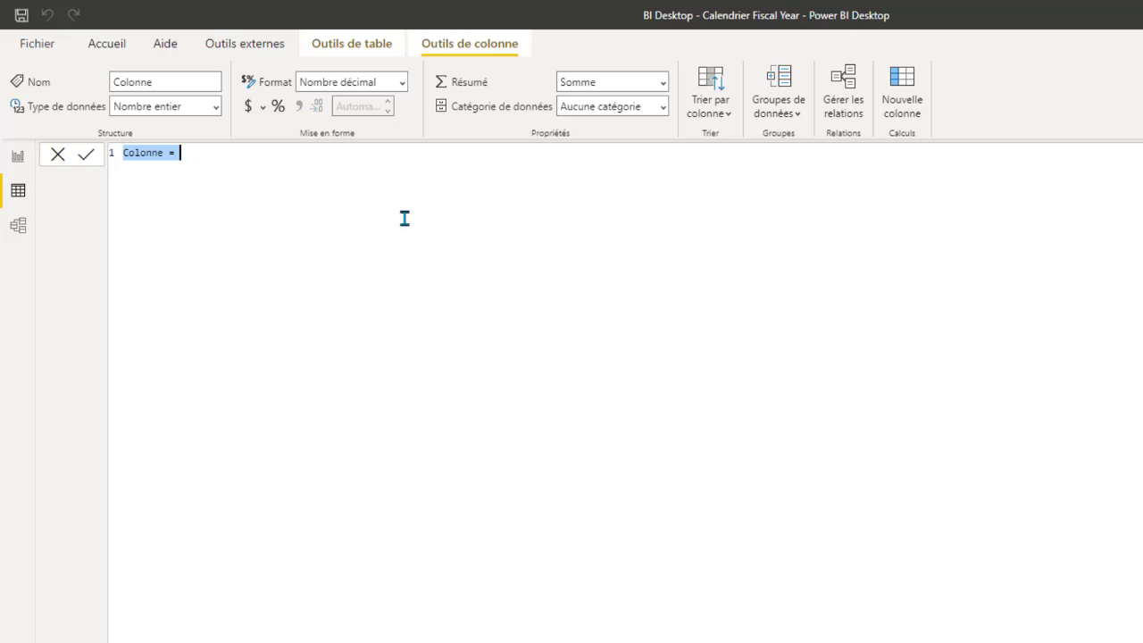
click(199, 159)
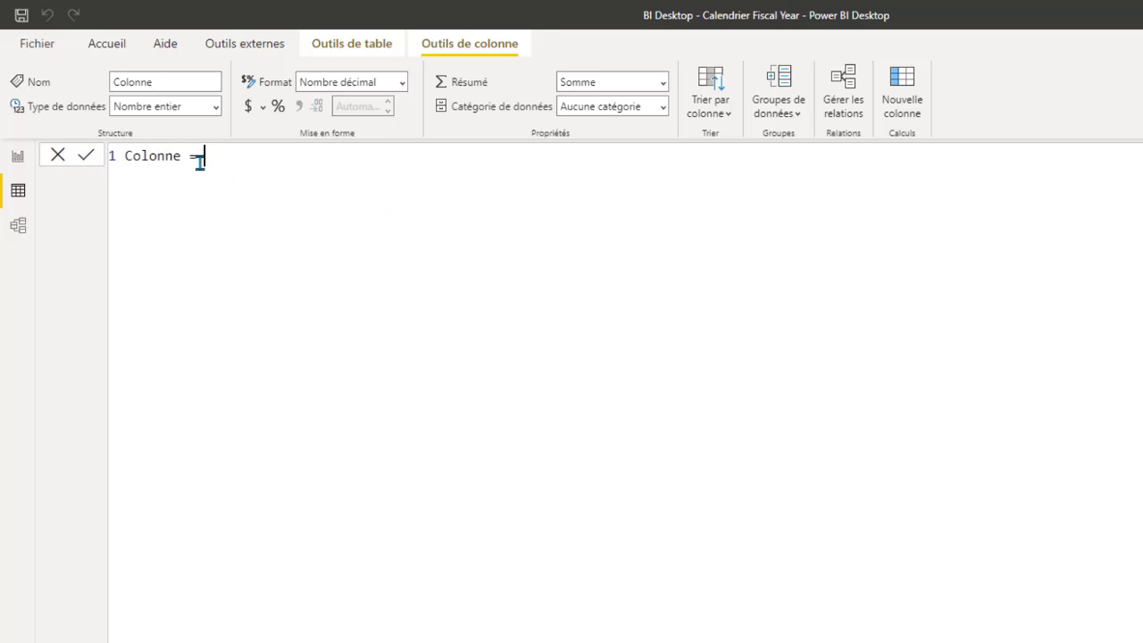
click(181, 157)
ctrl+scroll(287, 208, up, 3)
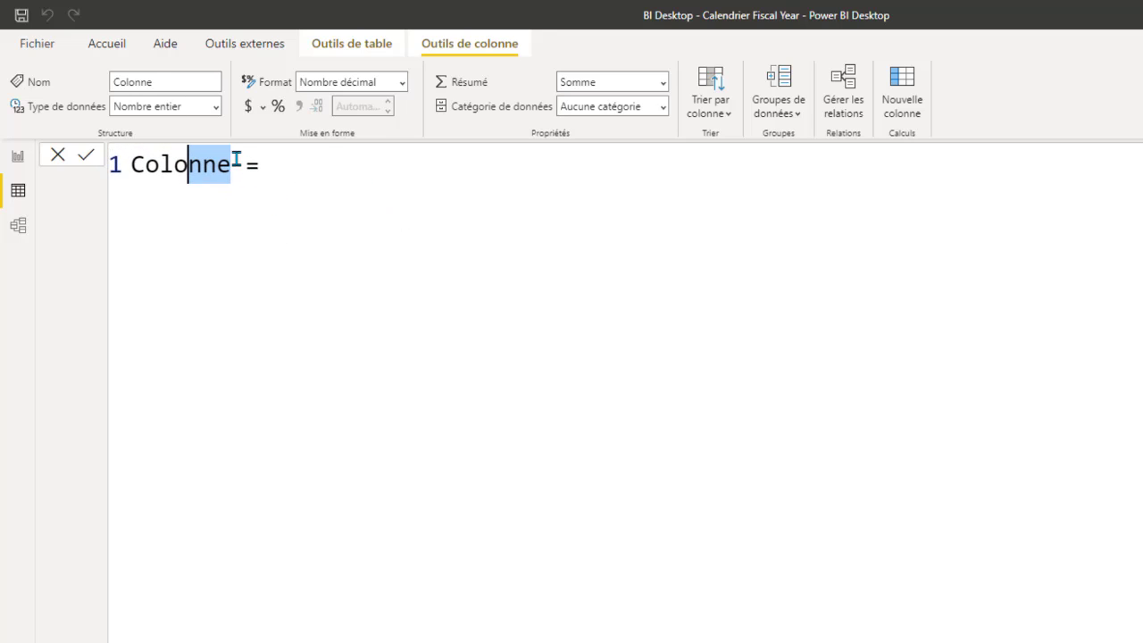
drag(236, 169, 77, 174)
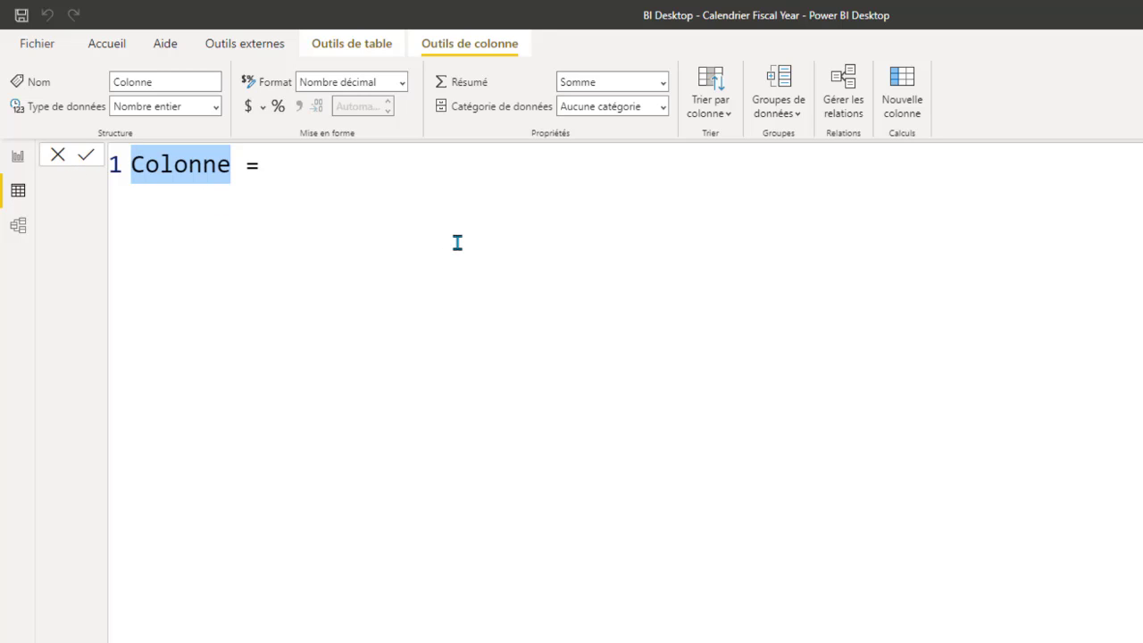
text(Mois)
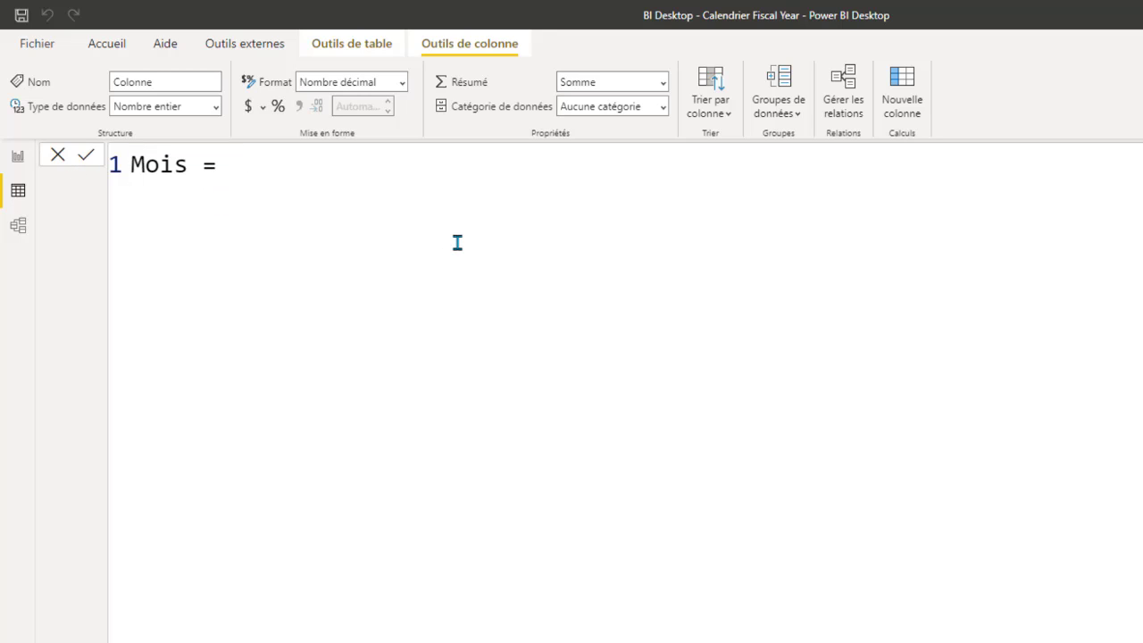
Define the Mois column as FORMAT('Calendrier Fiscal'[Date],"MMM") and commit the formula.
click(267, 173)
text(FORMAT()
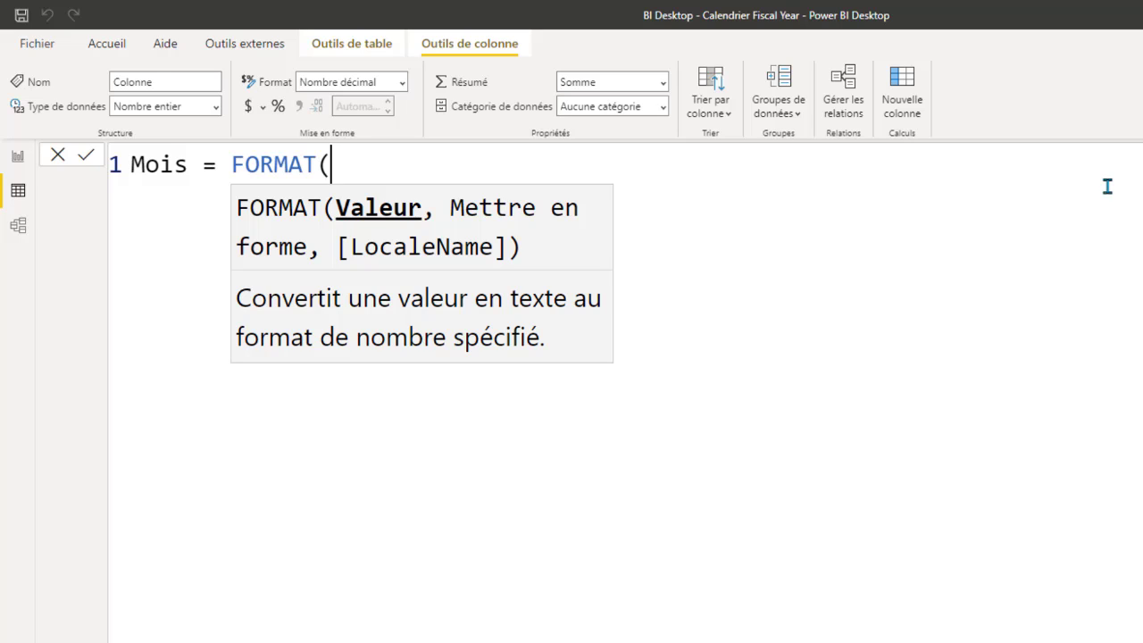
text(cal)
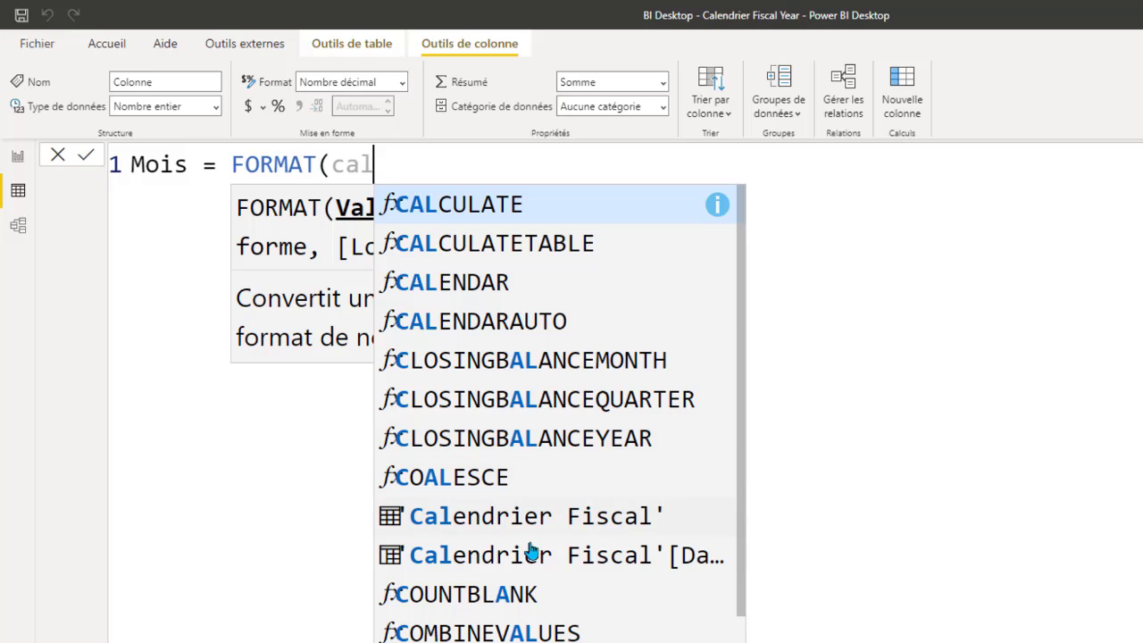
click(482, 558)
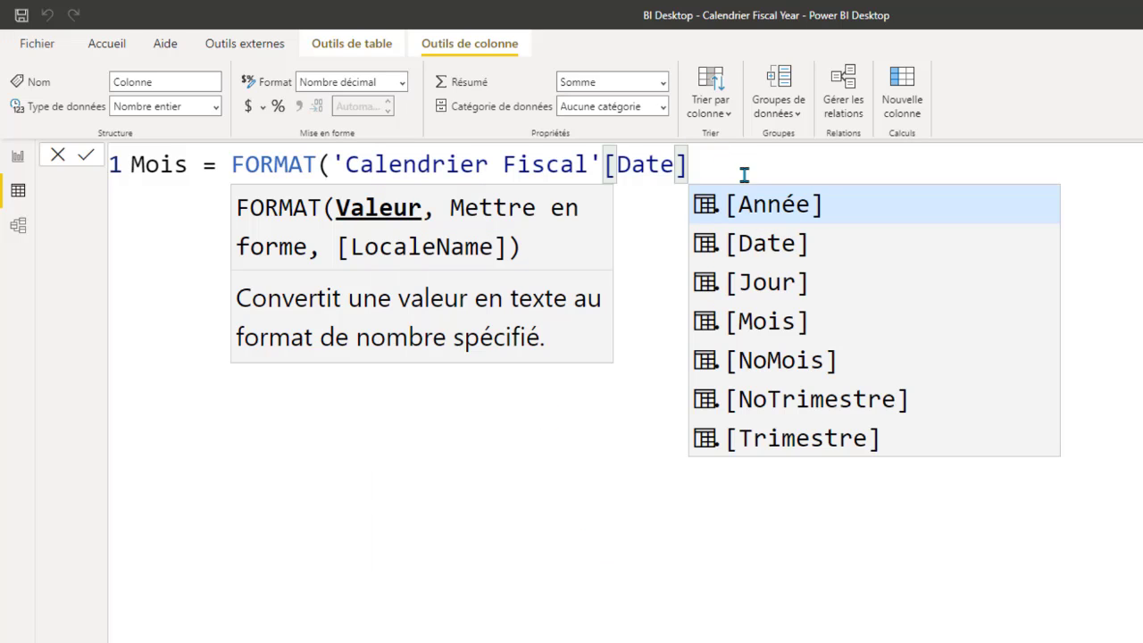
text())
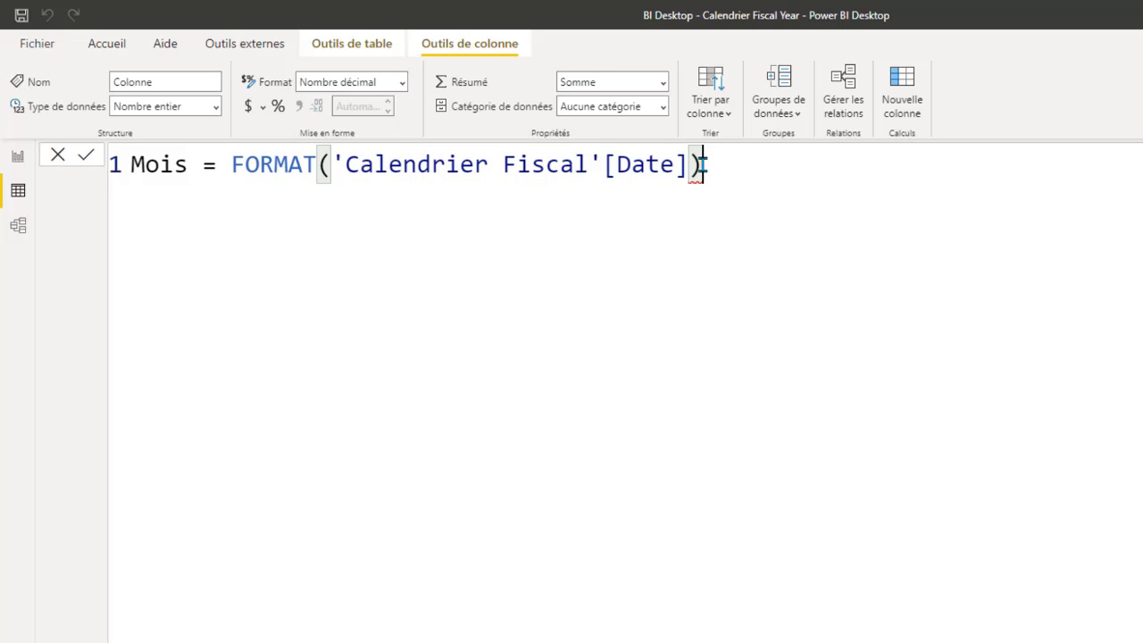
key(BackSpace)
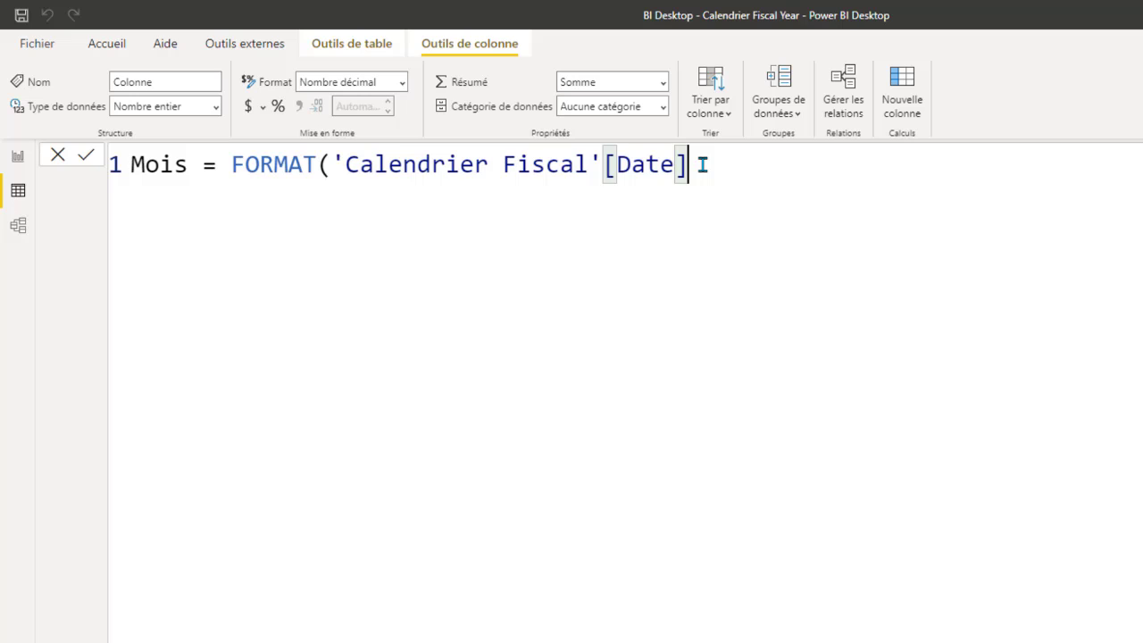
text(,)
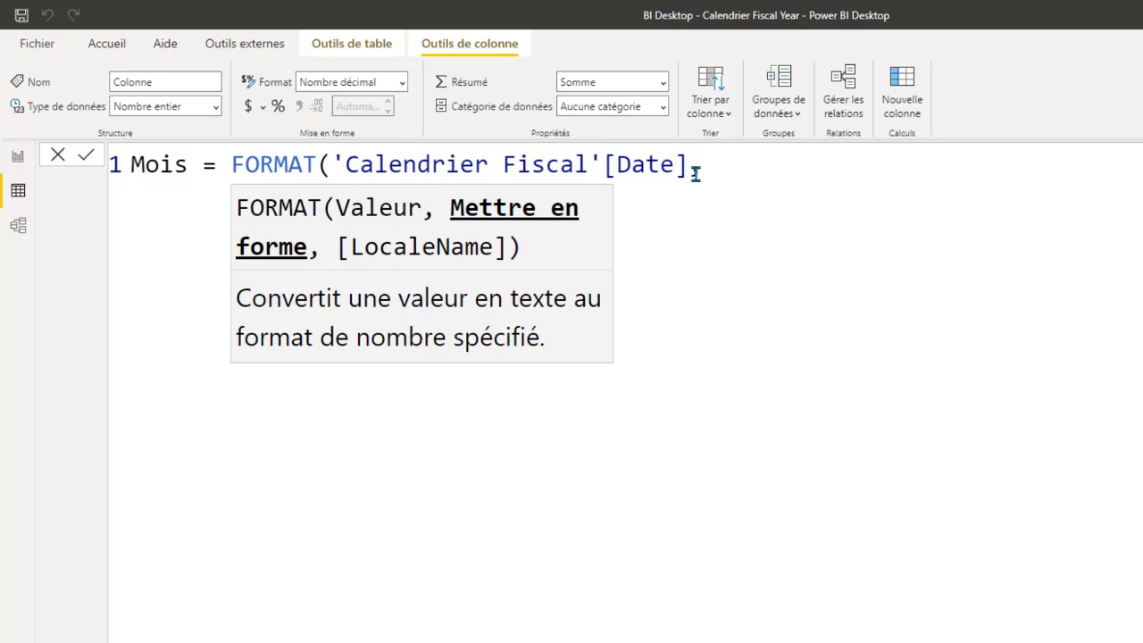
text("MMM"))
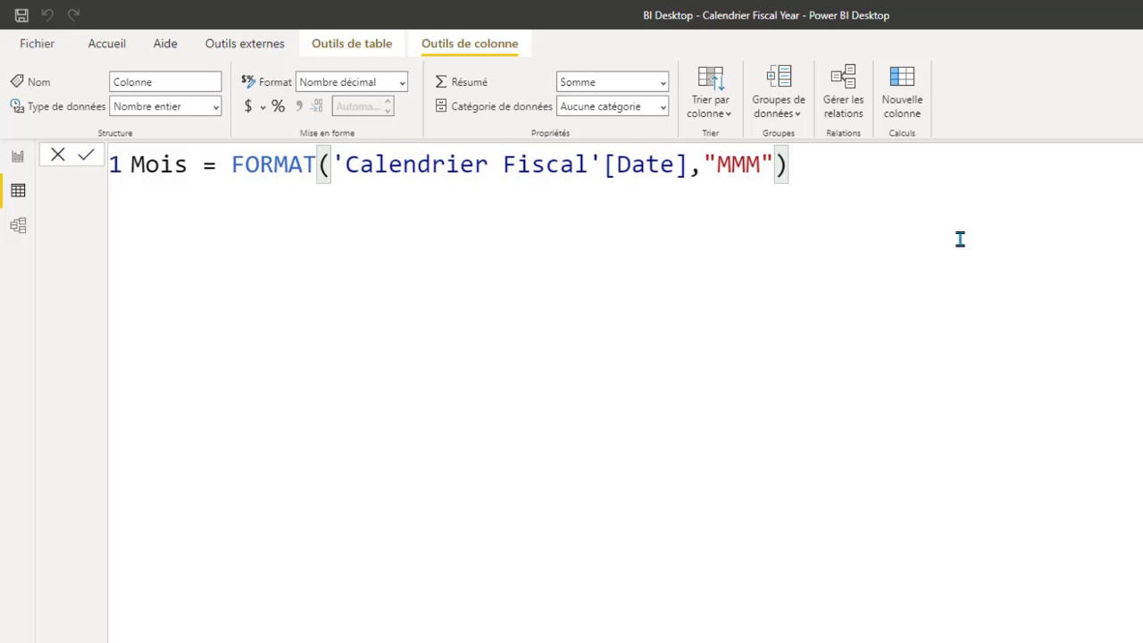
key(Return)
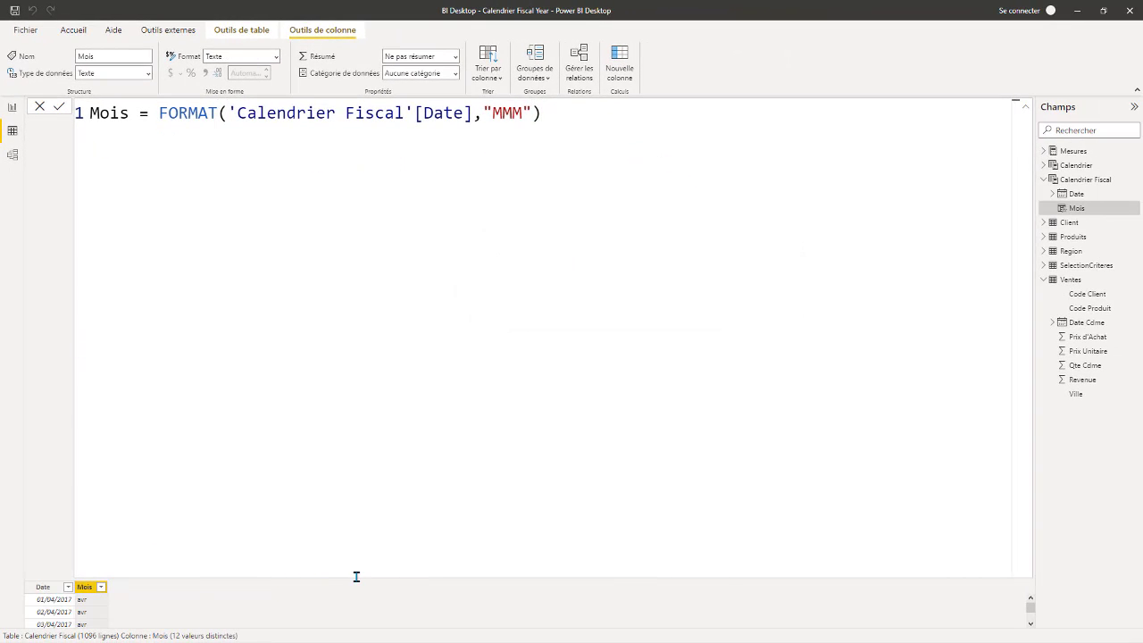
Collapse the formula editor and check the Mois values against the dates in the Calendrier Fiscal table.
click(1026, 107)
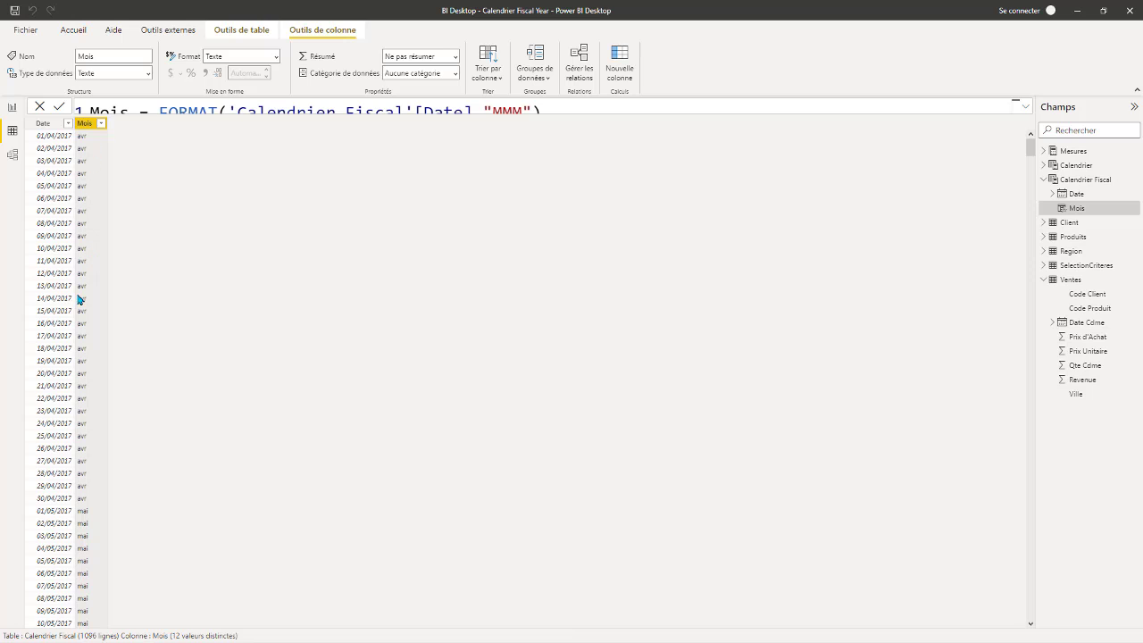
scroll(79, 299, down, 15)
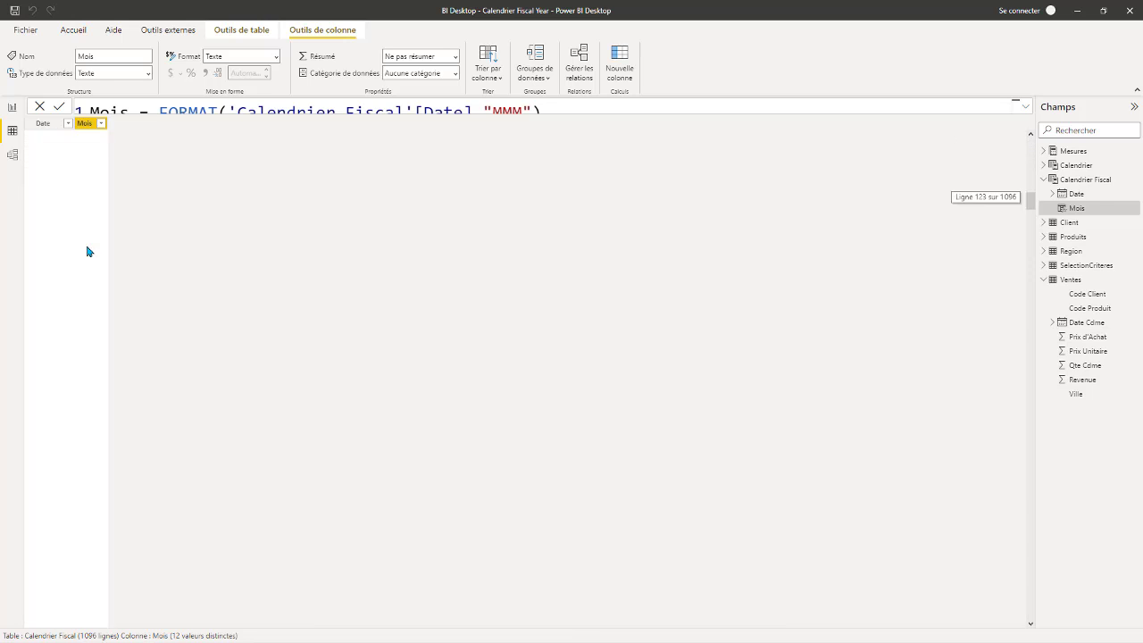
scroll(89, 264, down, 5)
scroll(89, 212, up, 20)
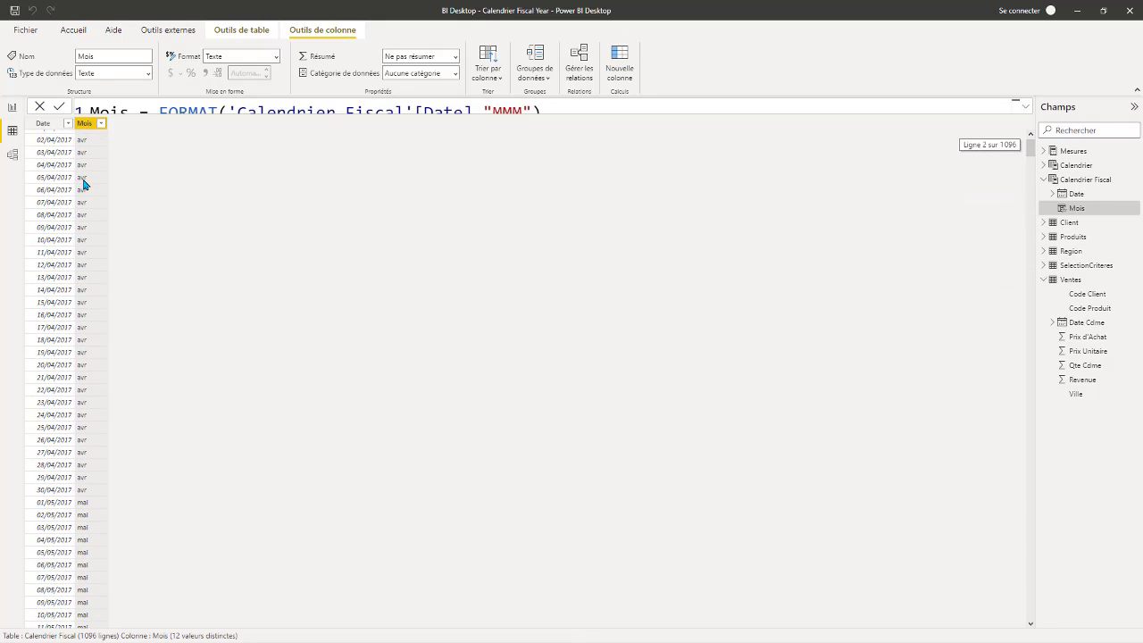
Add another calculated column to the Calendrier Fiscal table and name it Mois Trier.
scroll(84, 170, up, 1)
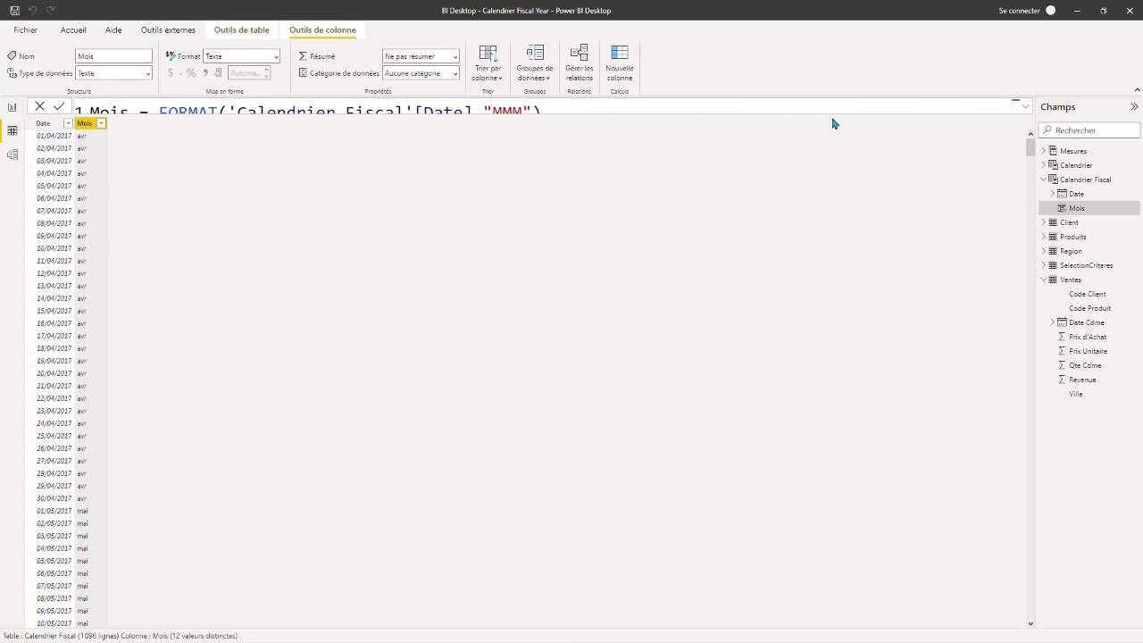
click(1022, 109)
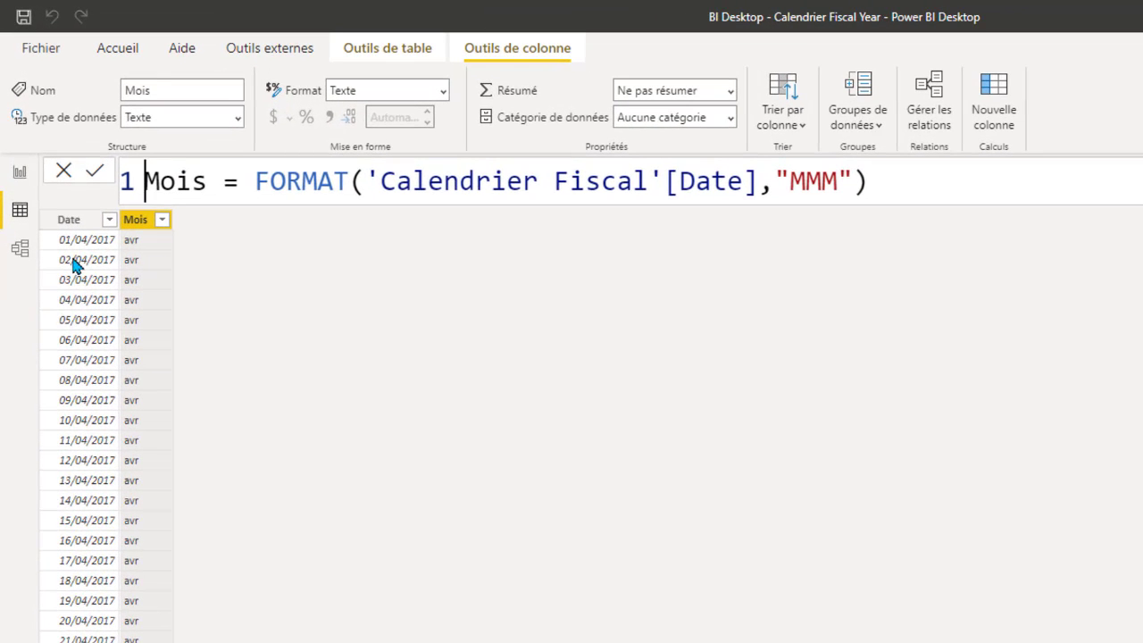
click(72, 260)
right_click(71, 260)
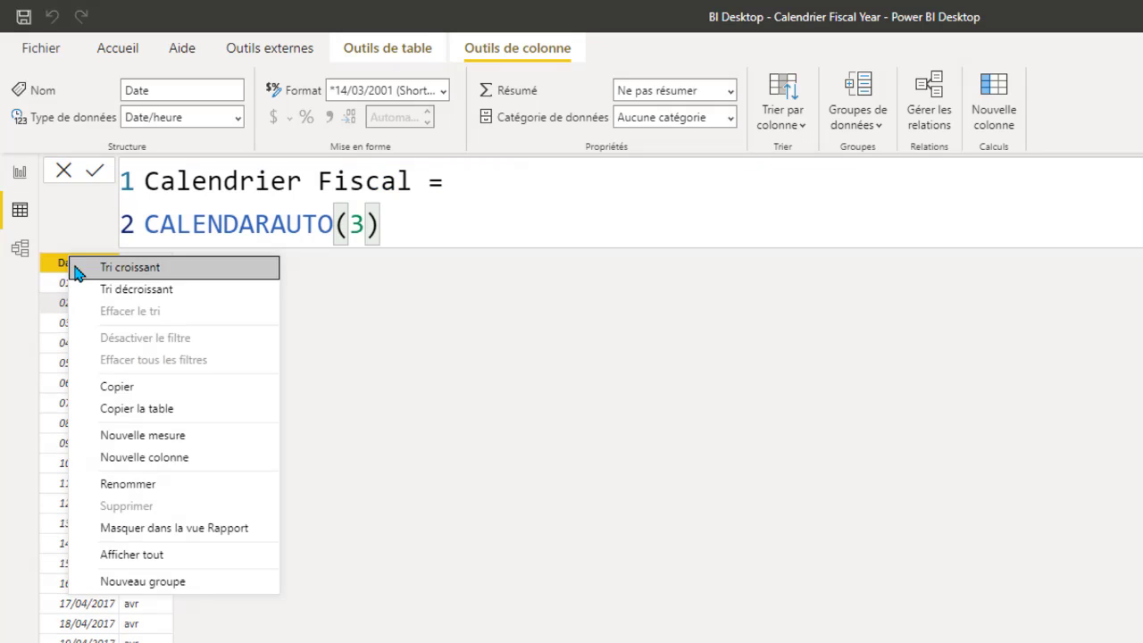
click(676, 512)
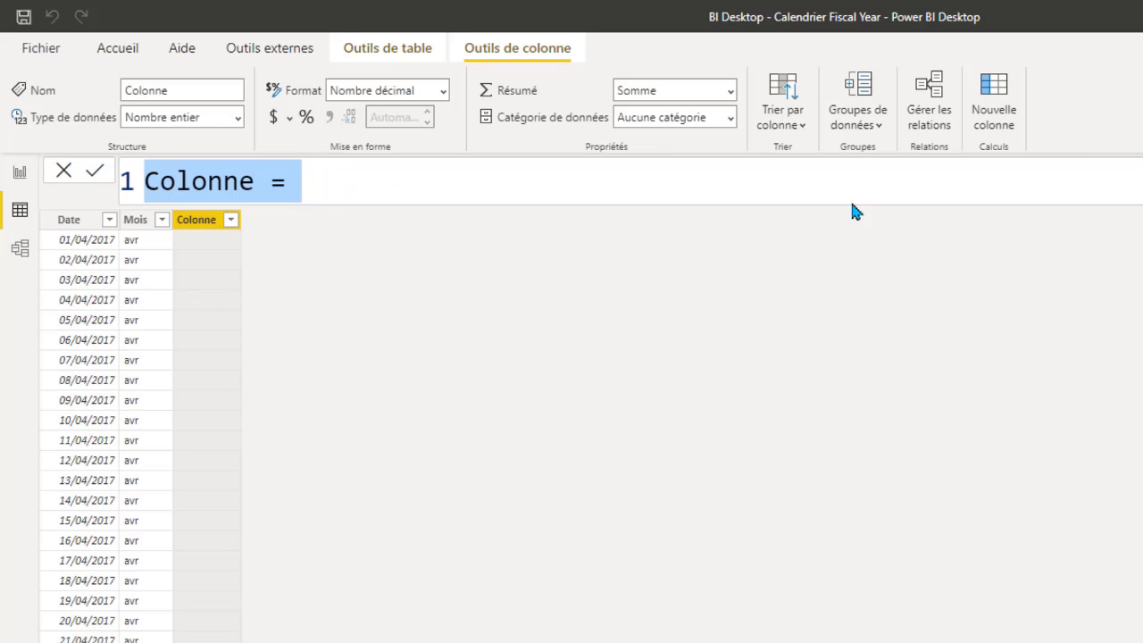
drag(268, 181, 123, 187)
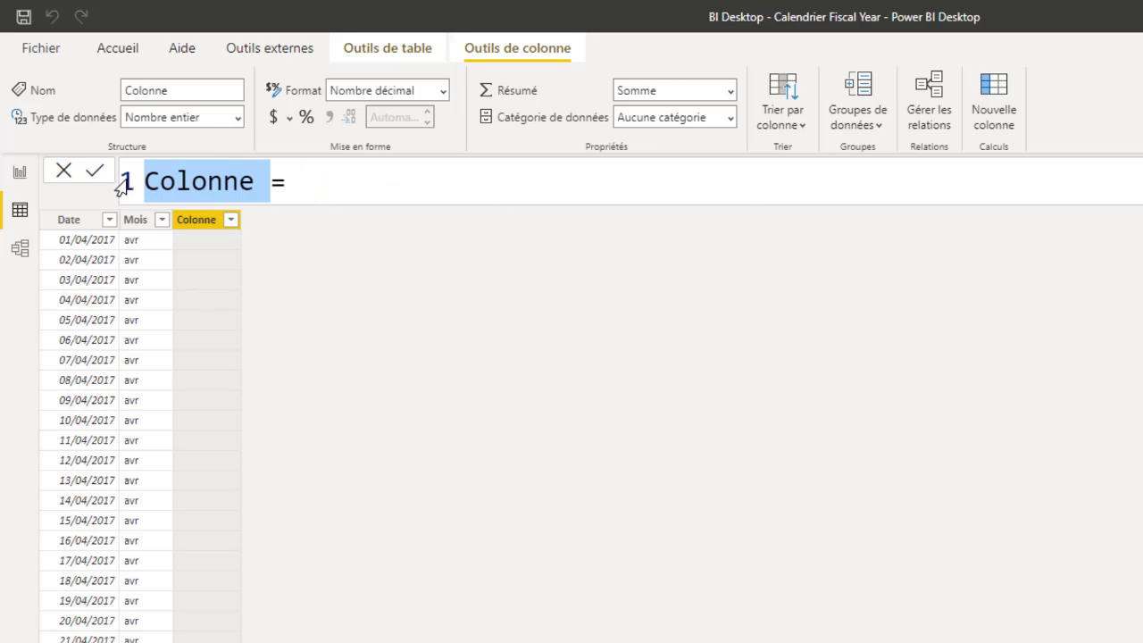
text(Mois )
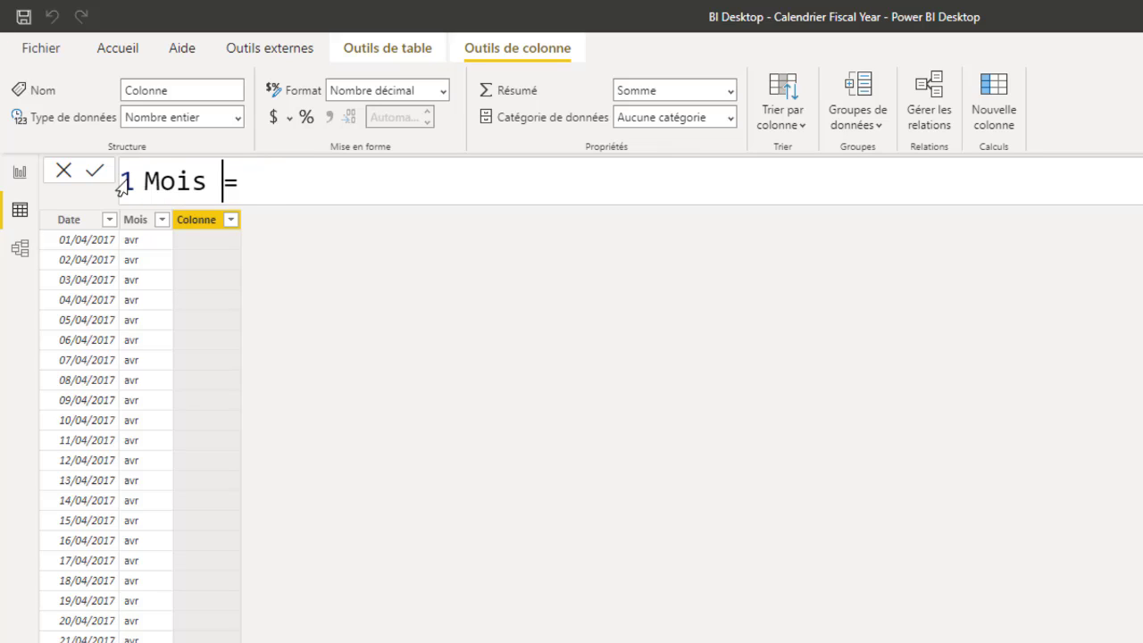
text(Num)
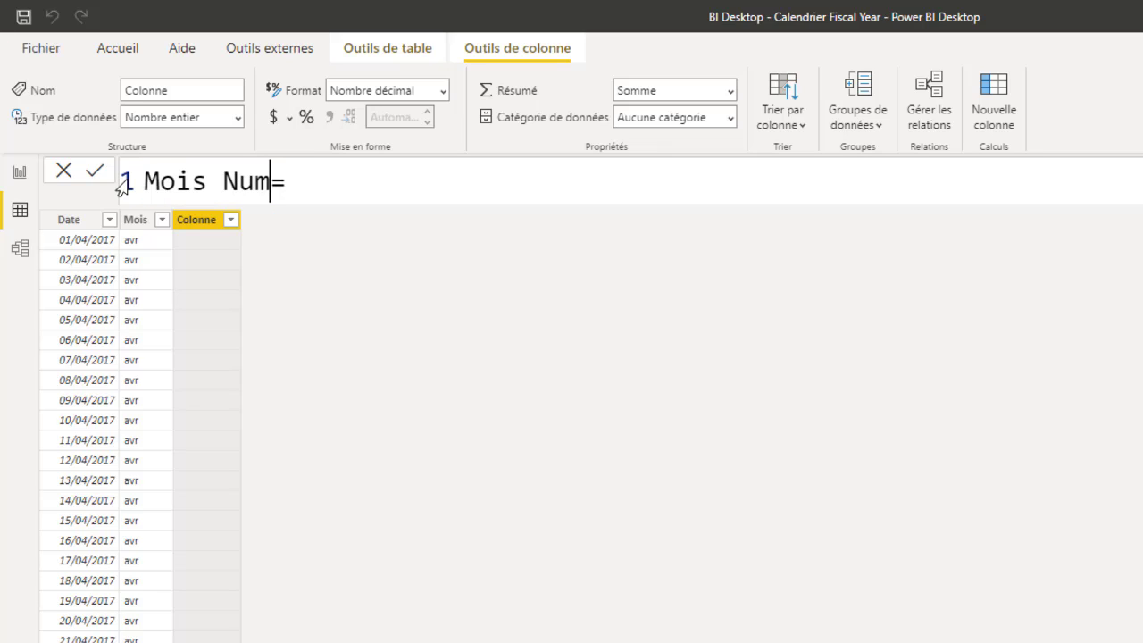
key(BackSpace)
key(BackSpace)
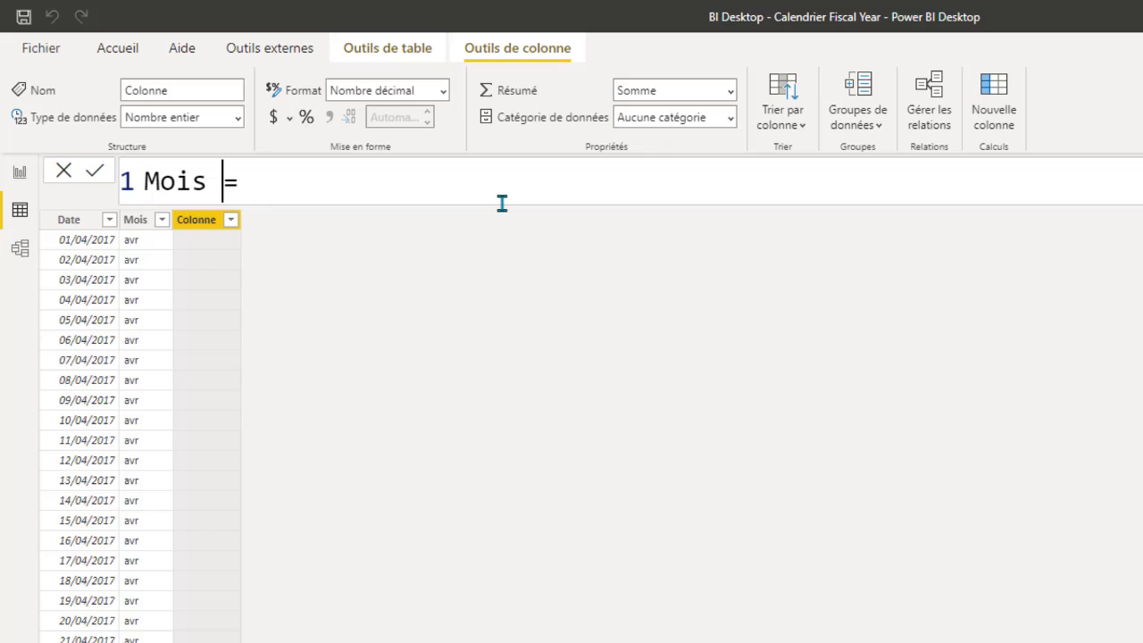
text(Trier)
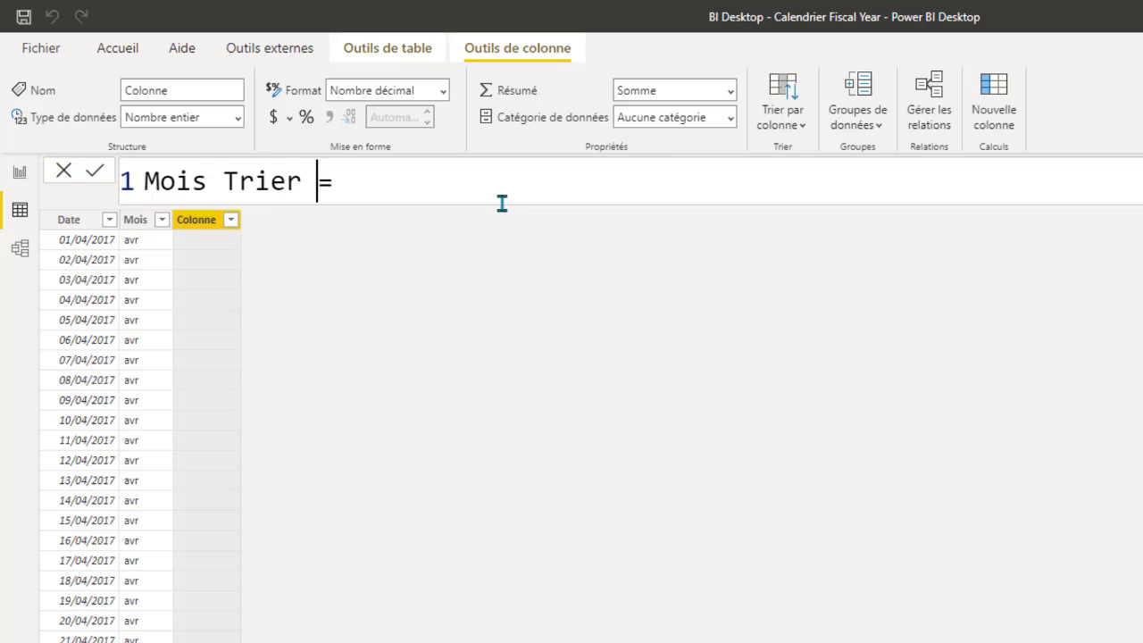
Define Mois Trier on a new formula line as EDATE('Calendrier Fiscal'[Date],-3) and commit the formula.
click(452, 183)
key(shift+Return)
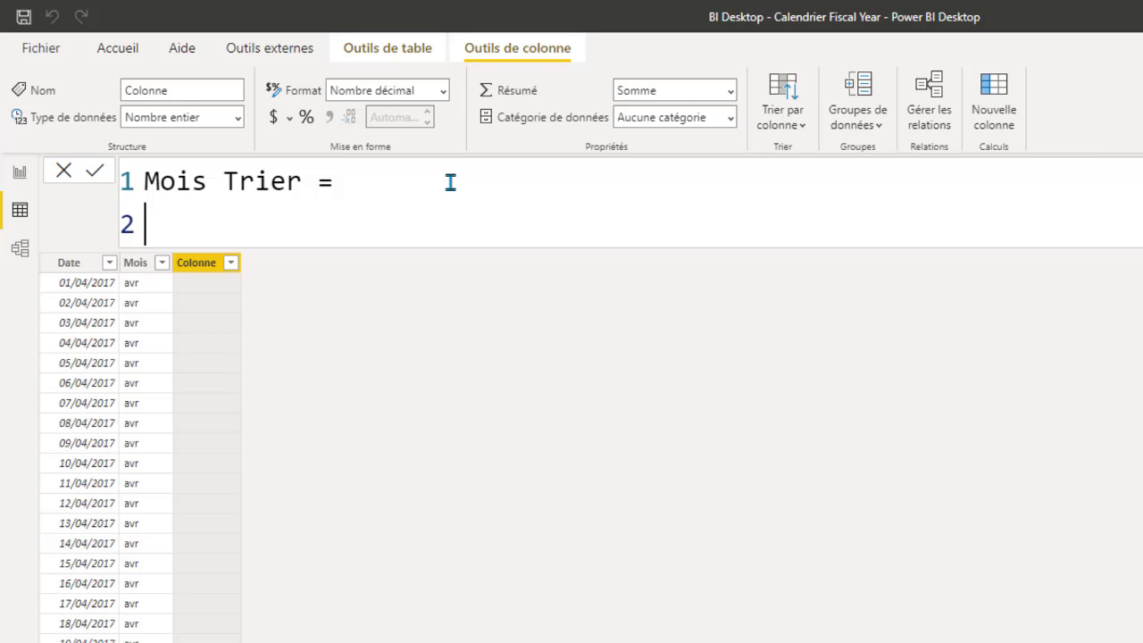
text(EDA)
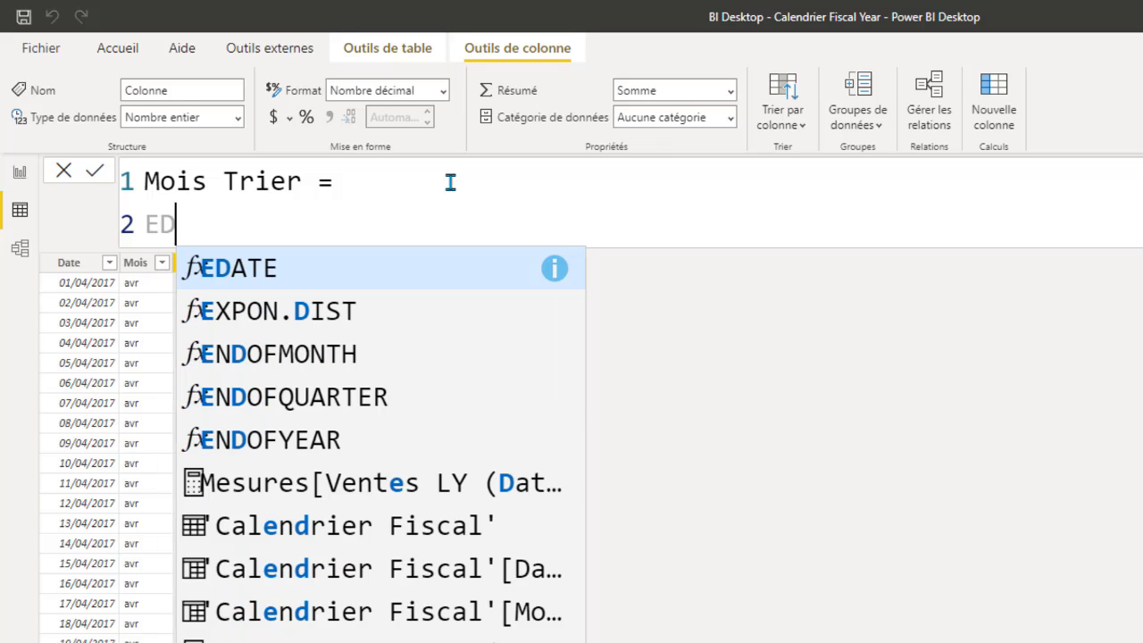
click(246, 281)
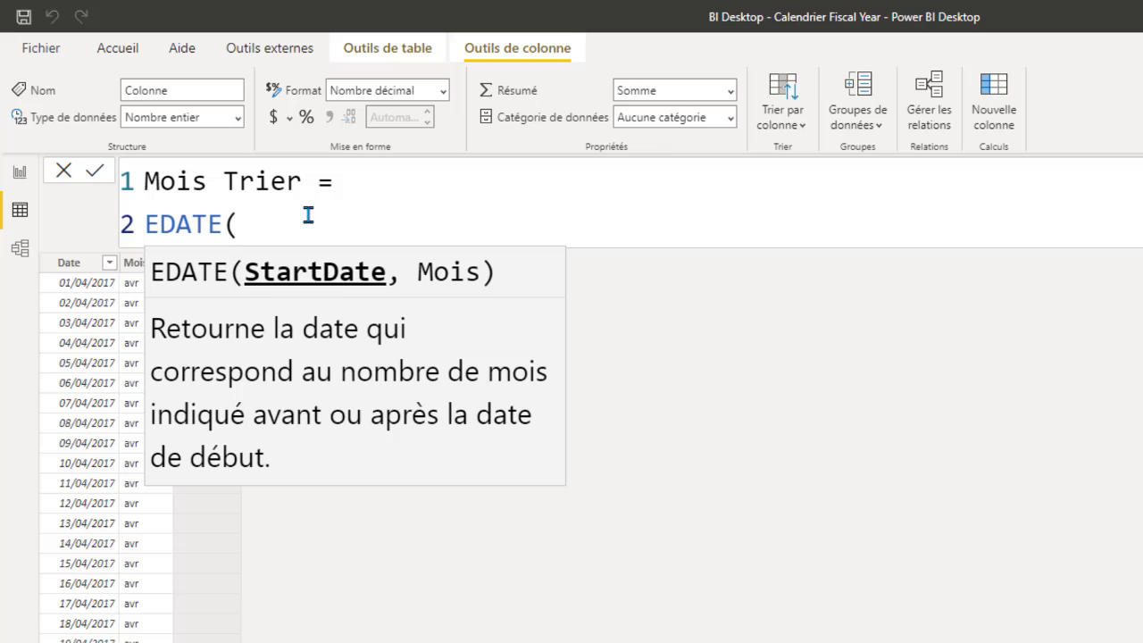
text(date)
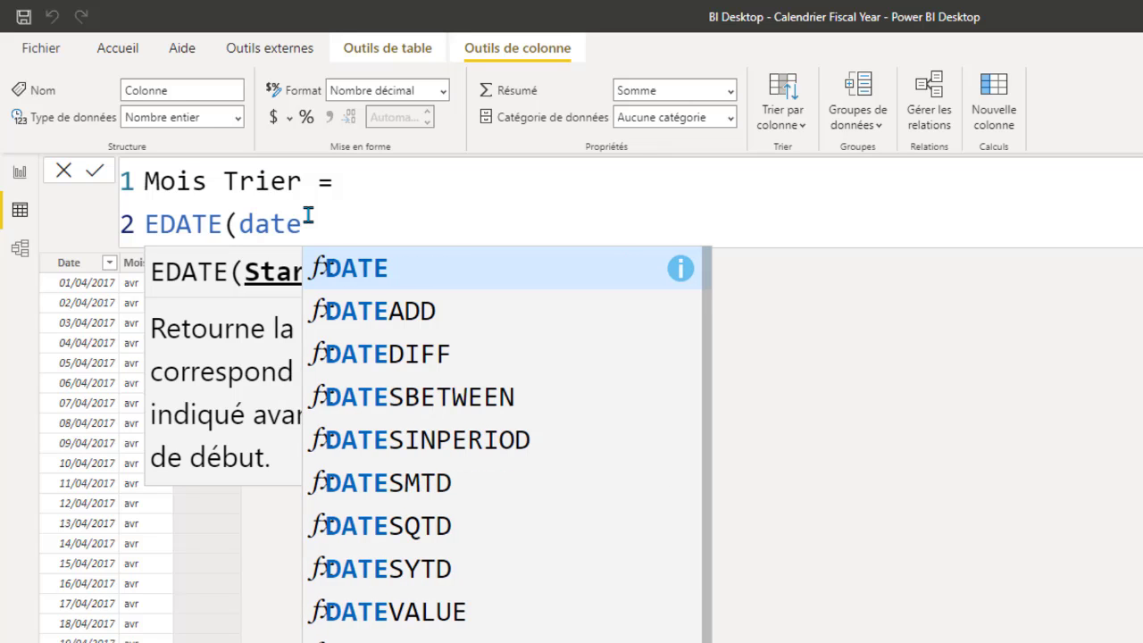
key(BackSpace)
key(BackSpace)
key(BackSpace)
key(BackSpace)
text(ca)
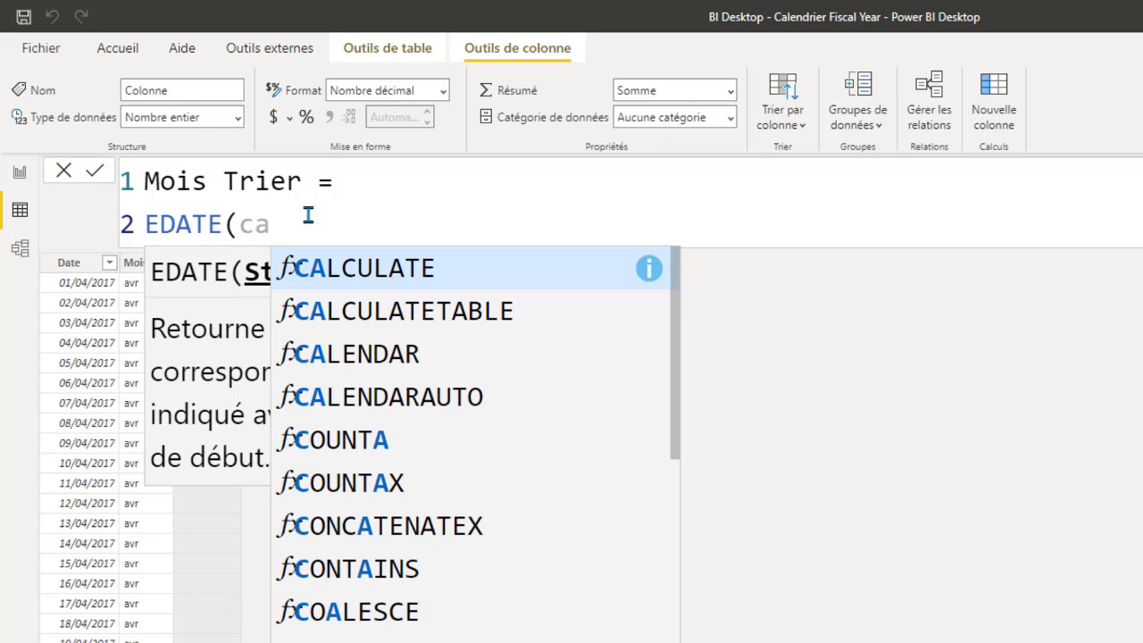
click(464, 639)
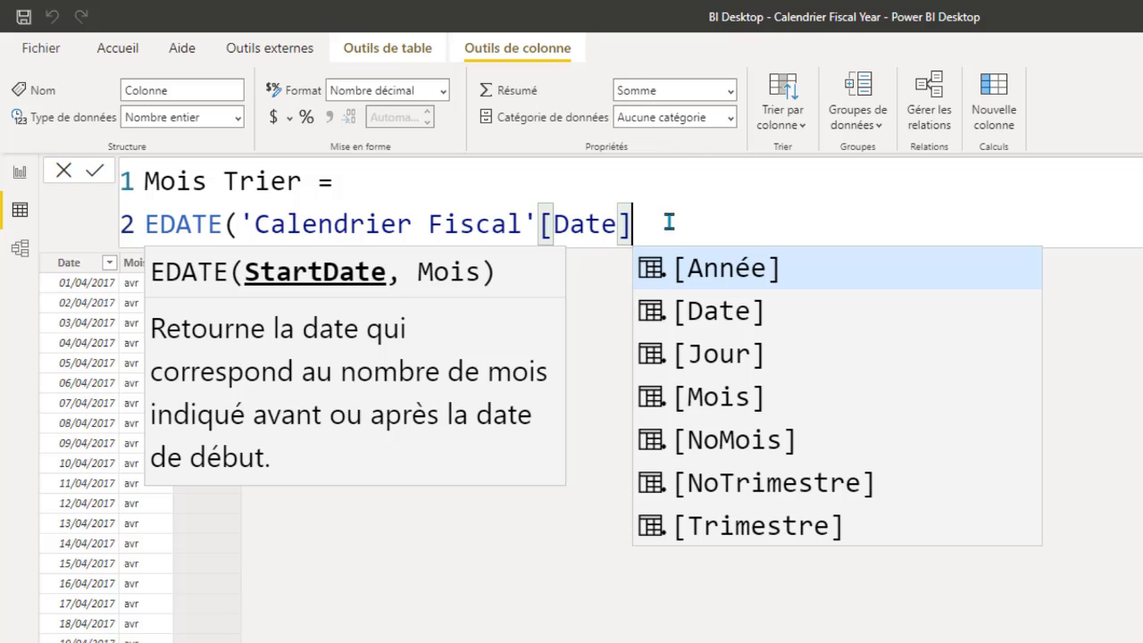
text(,)
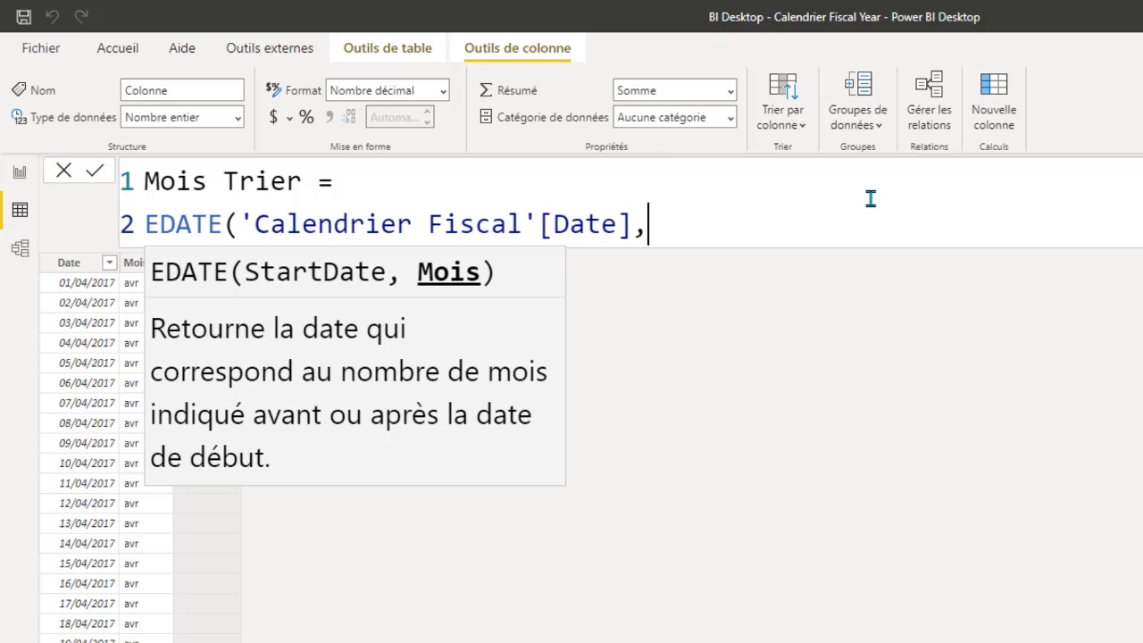
text(-3)
text())
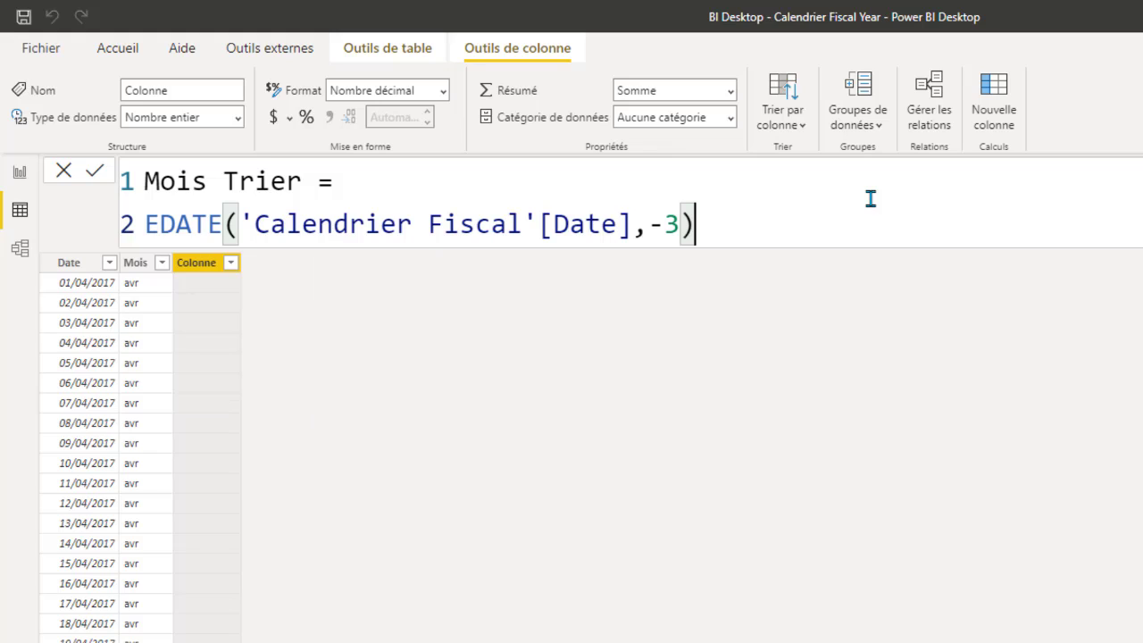
key(Return)
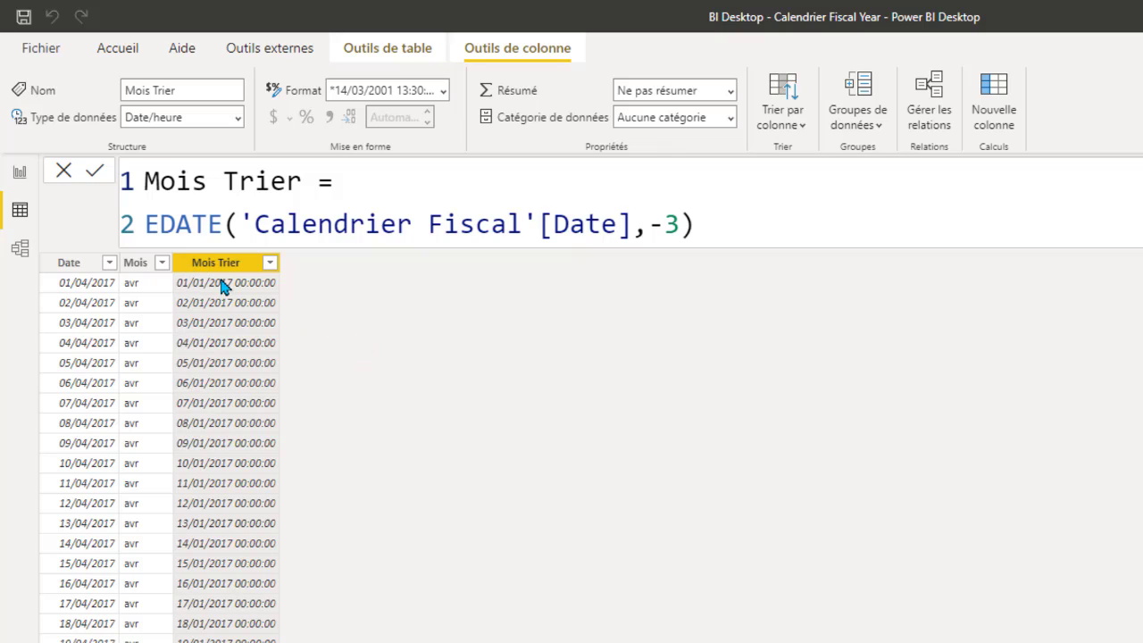
Wrap the EDATE expression of Mois Trier in MONTH( ) so it returns the month number, and commit the formula.
double_click(149, 223)
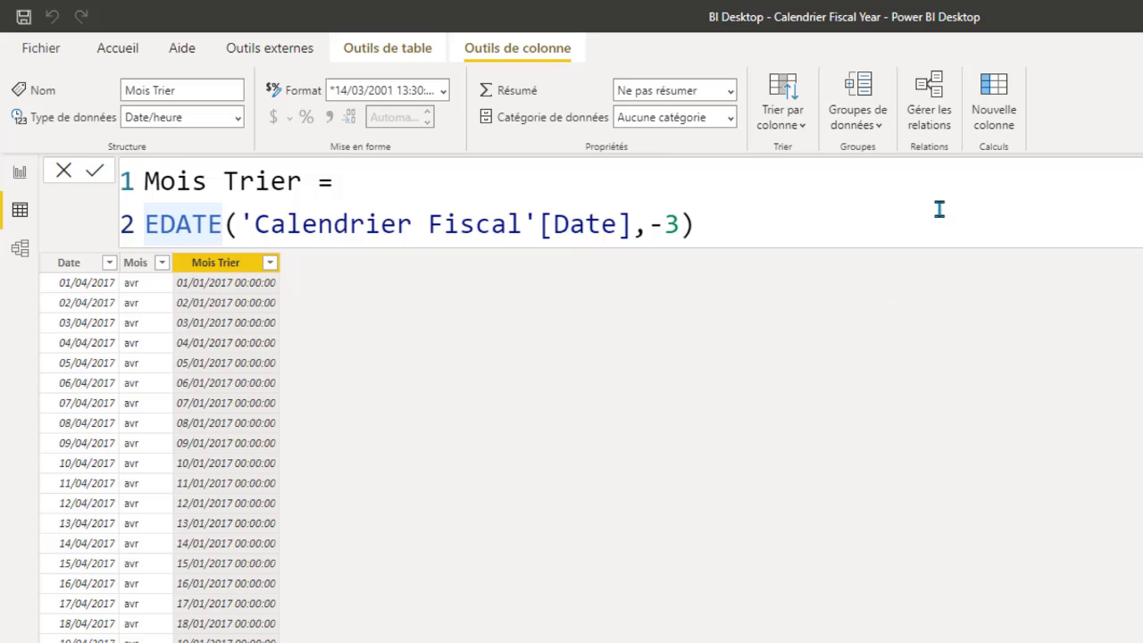
text(M)
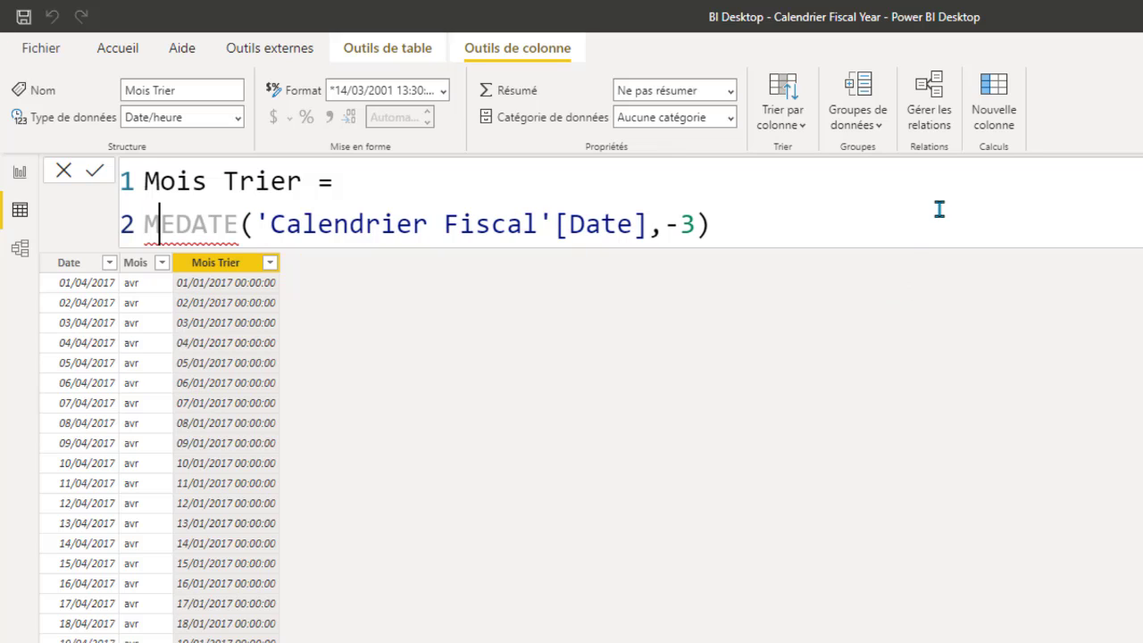
text(ONTH()
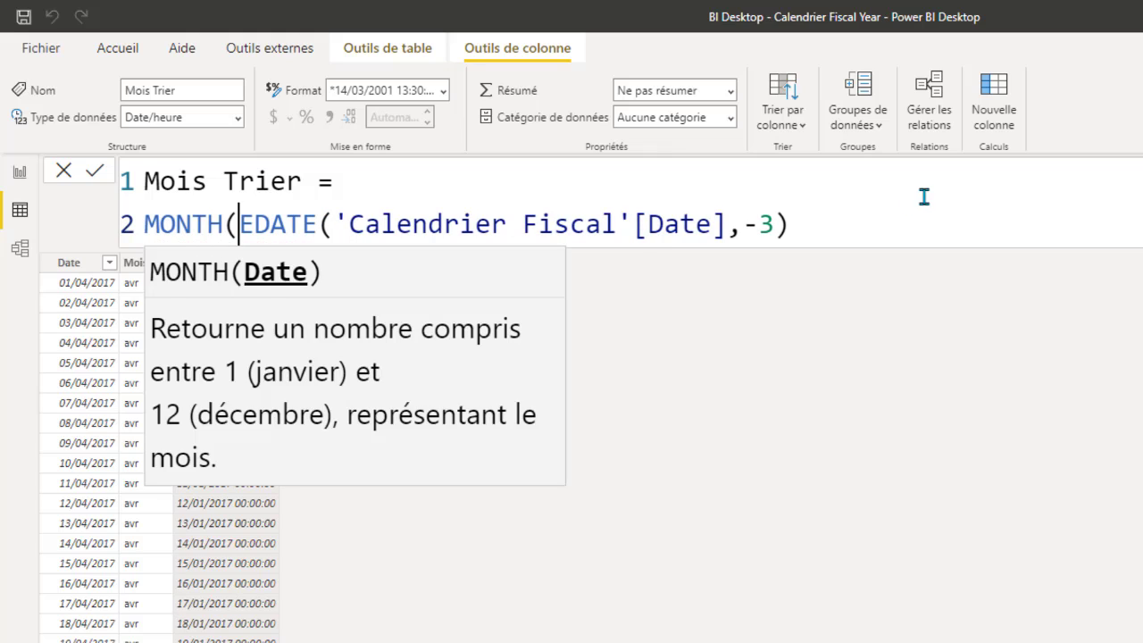
click(842, 223)
text())
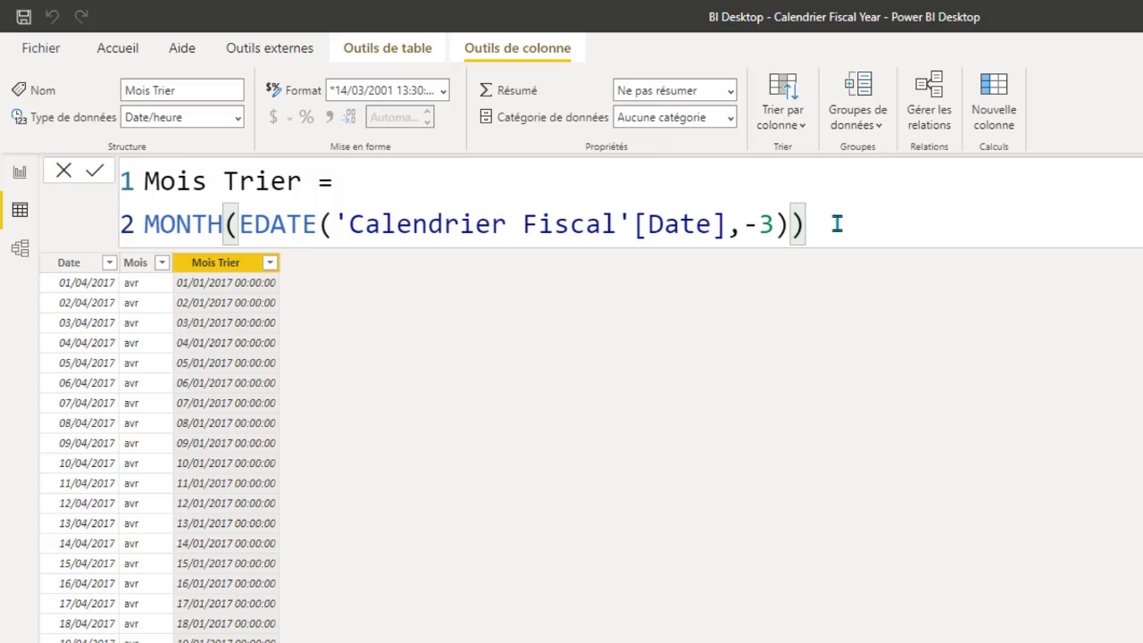
key(Return)
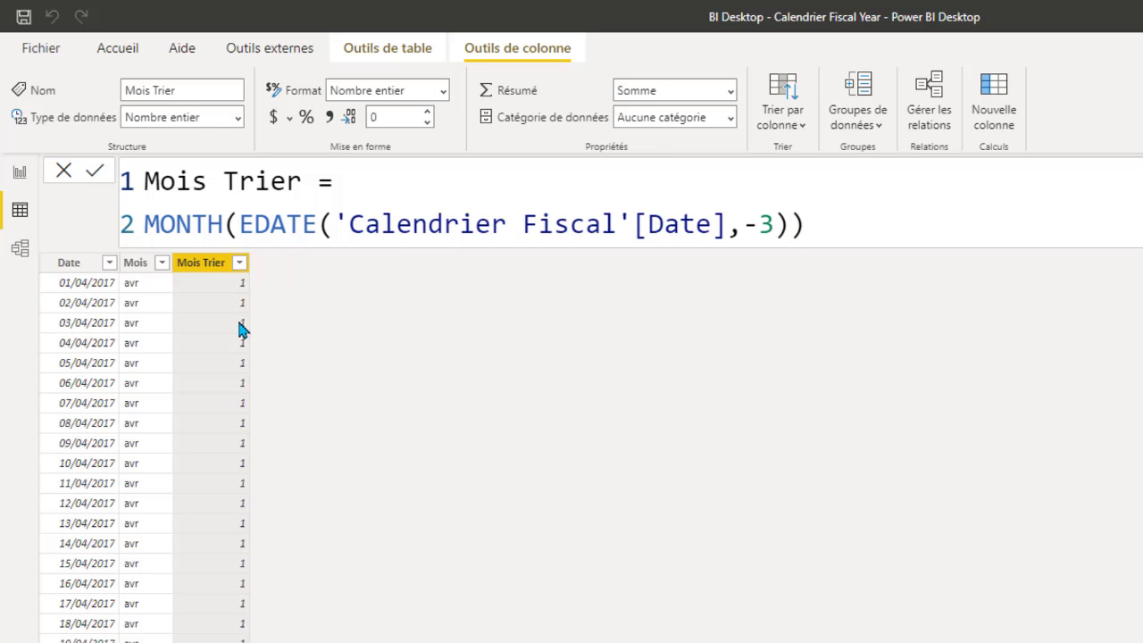
Check the Mois Trier numbers against the Mois and Date values from the first to the last fiscal months.
scroll(230, 308, down, 20)
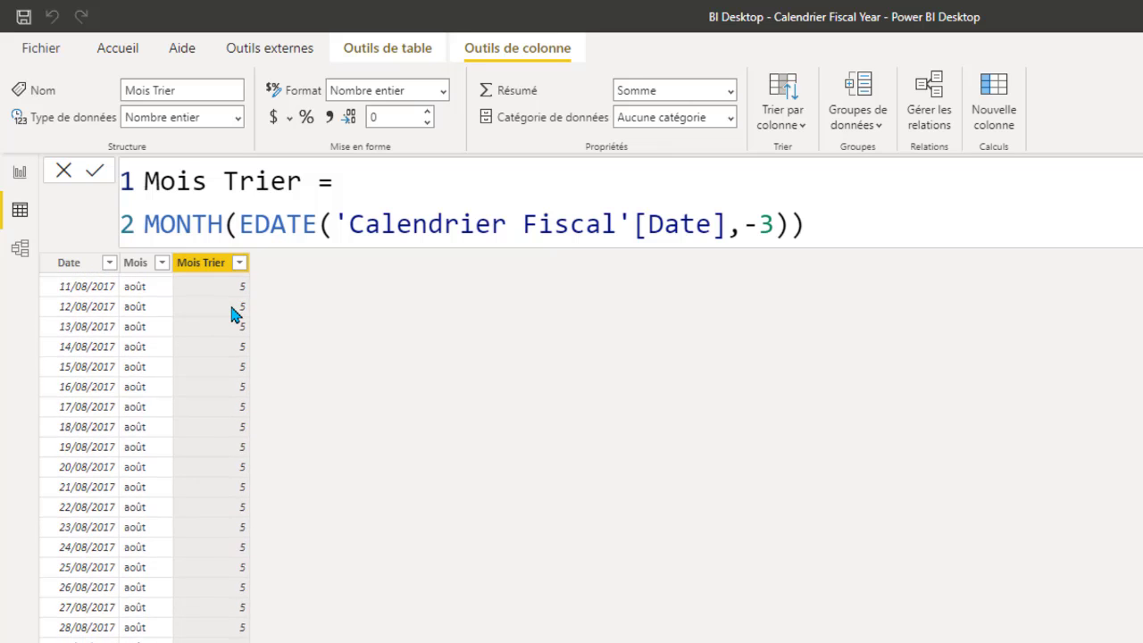
scroll(230, 315, up, 20)
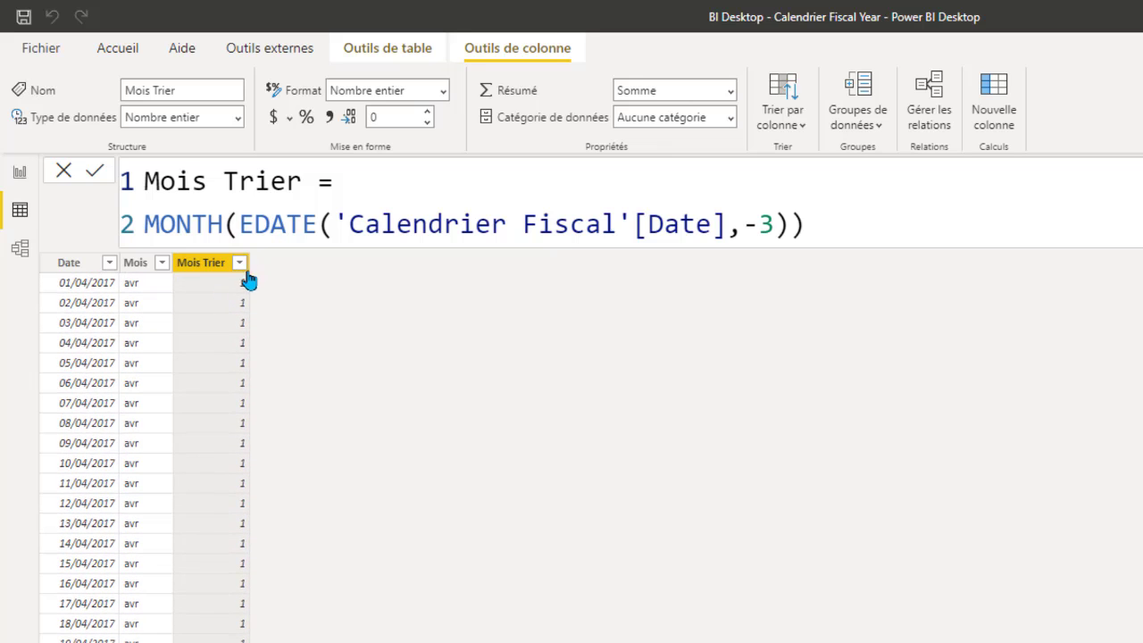
click(798, 122)
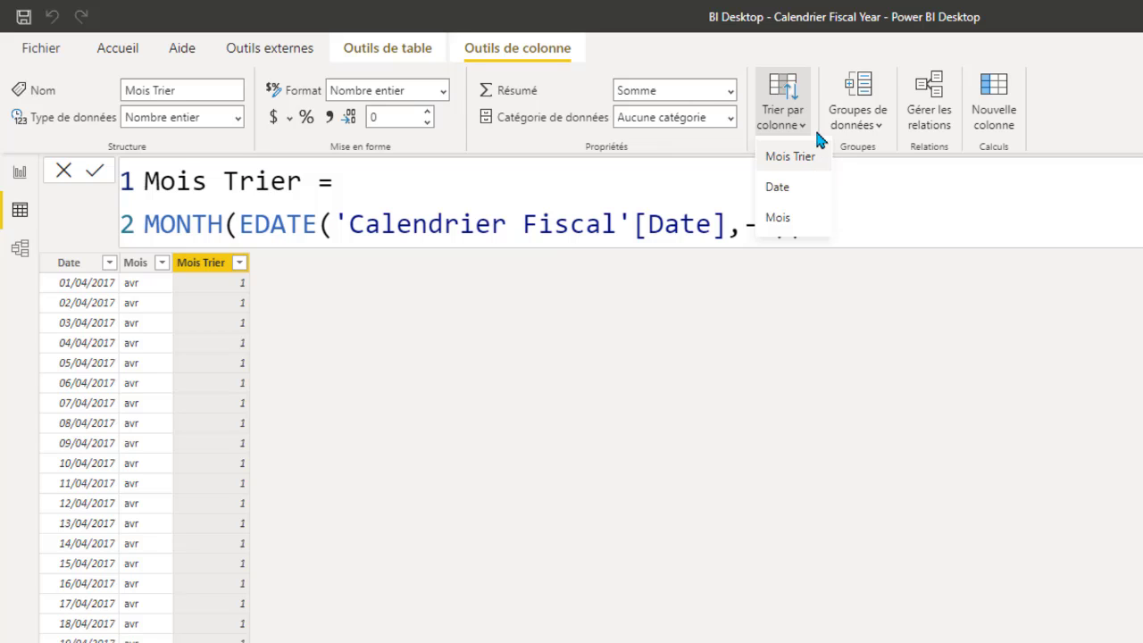
scroll(173, 451, down, 20)
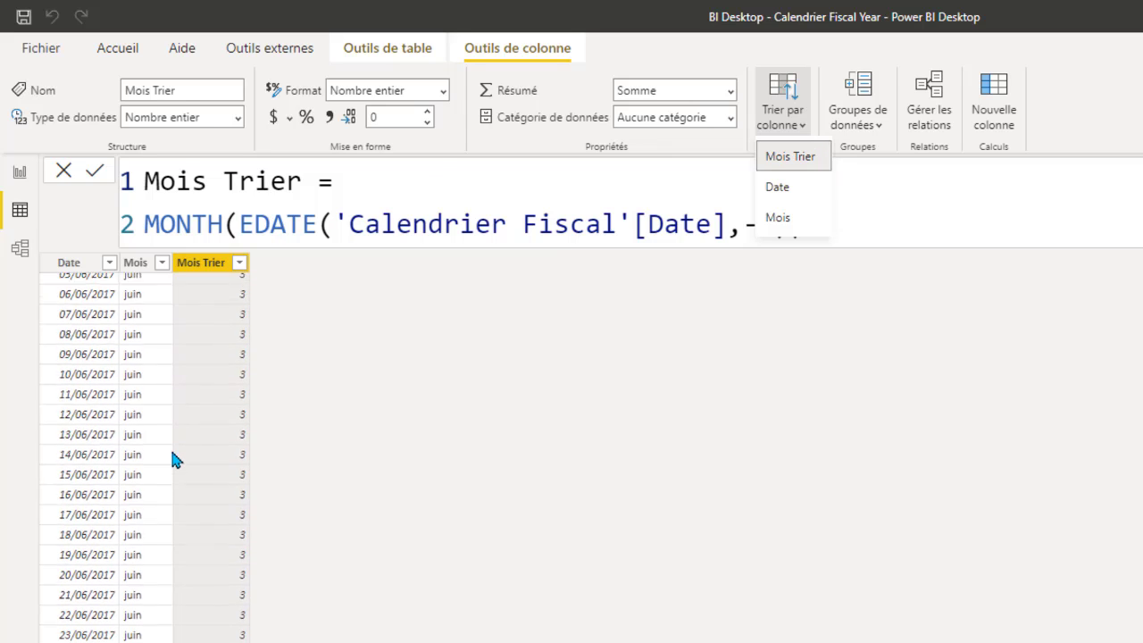
scroll(173, 459, up, 20)
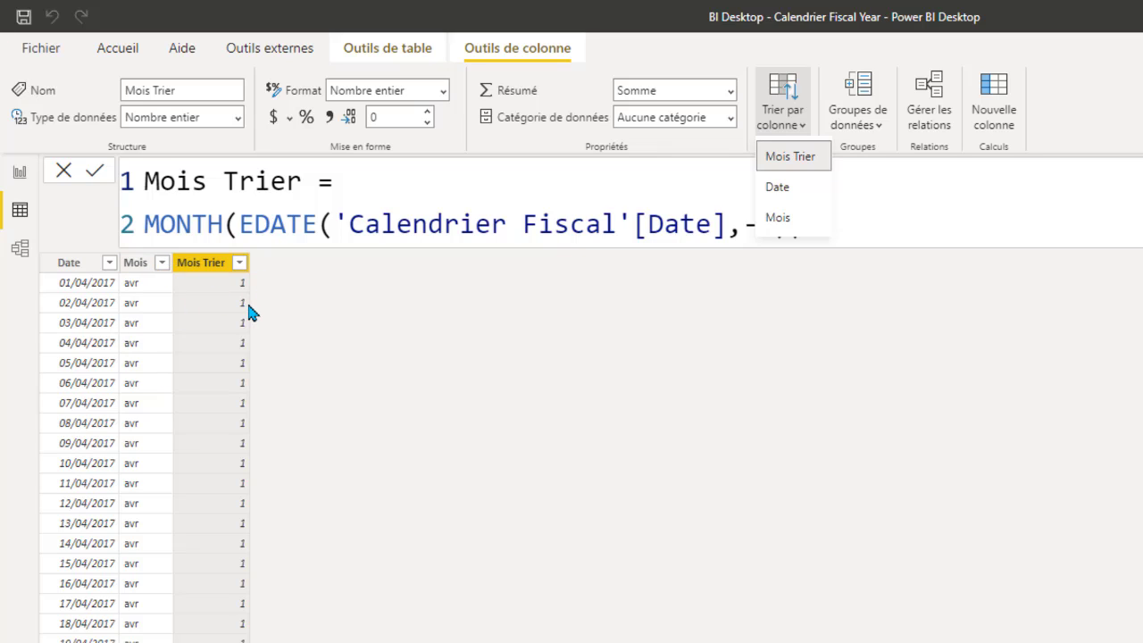
scroll(204, 393, down, 20)
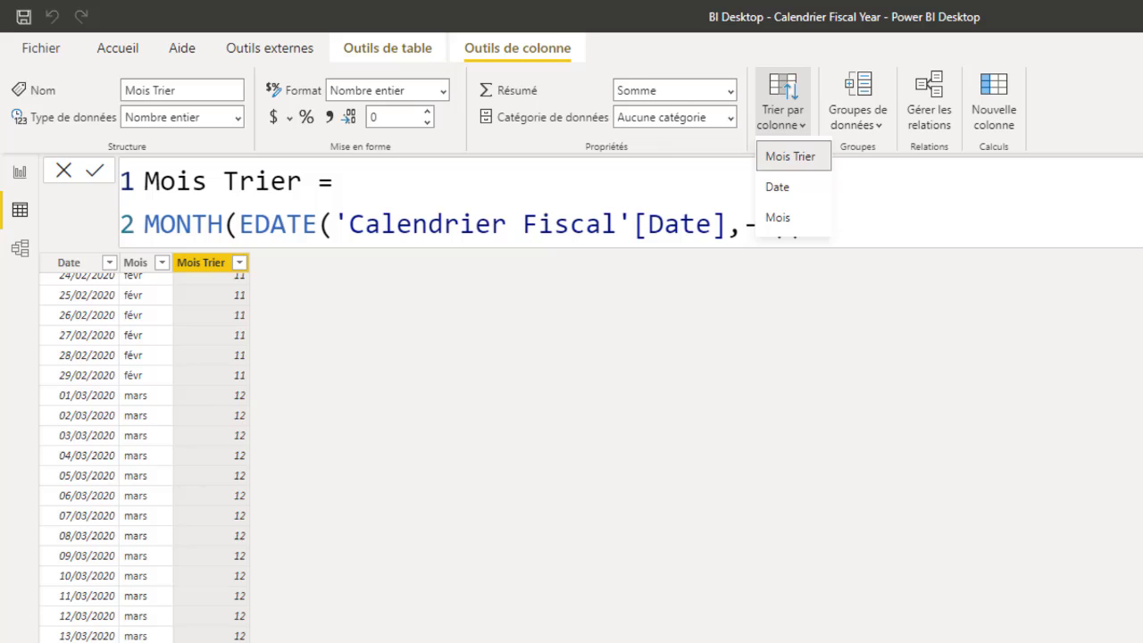
scroll(170, 564, up, 8)
scroll(168, 565, up, 20)
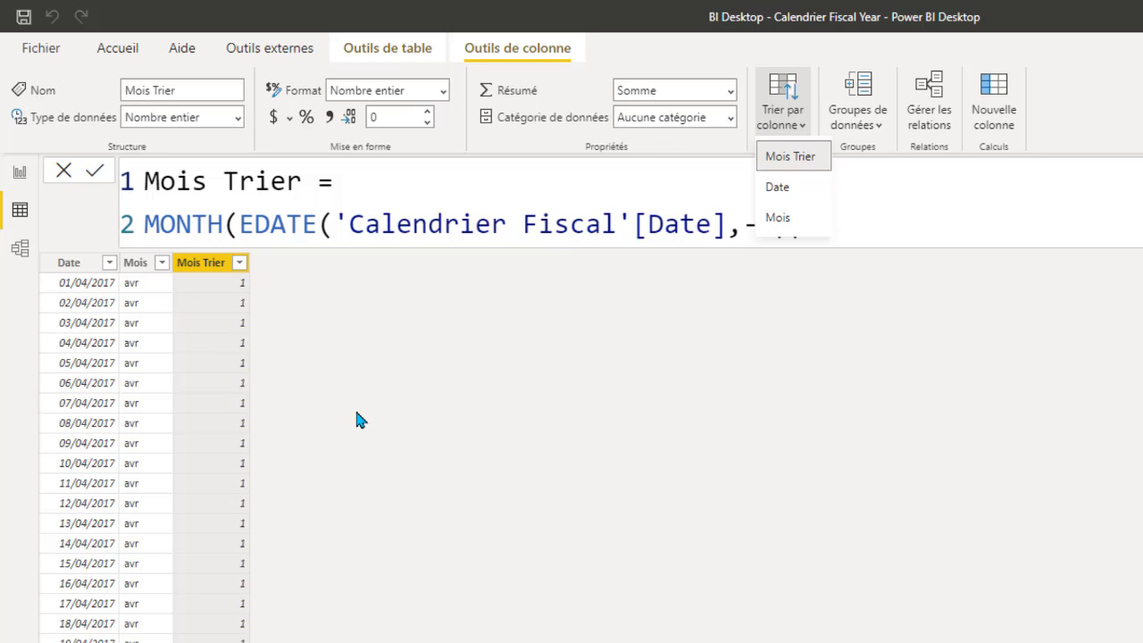
Add a new calculated column to the Calendrier Fiscal table and name it Fiscal Quarter.
click(77, 326)
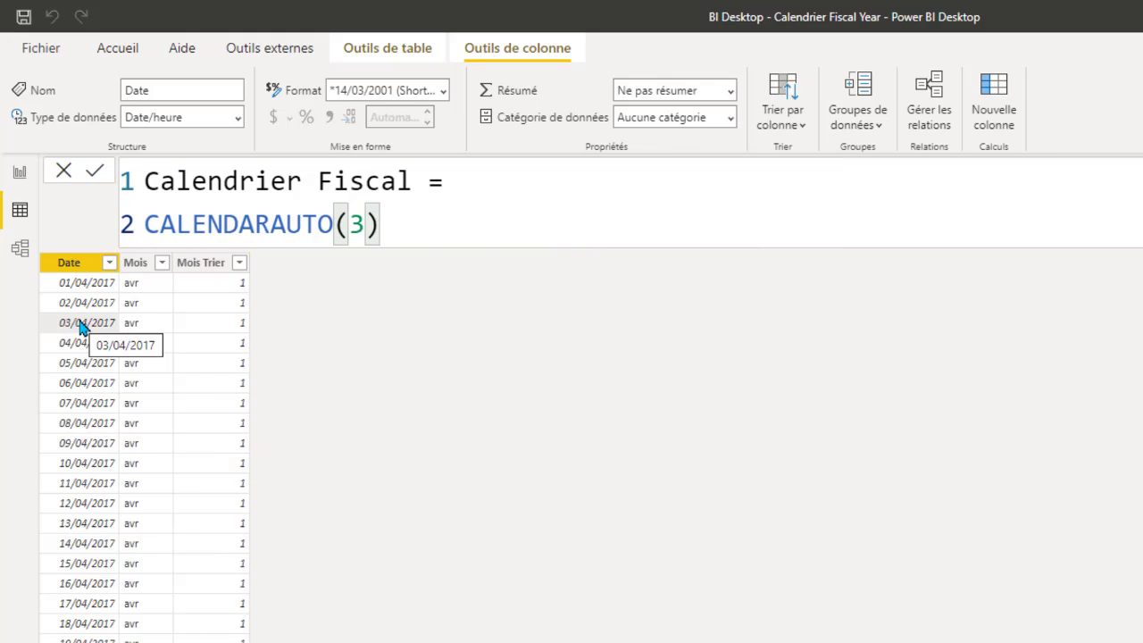
right_click(79, 327)
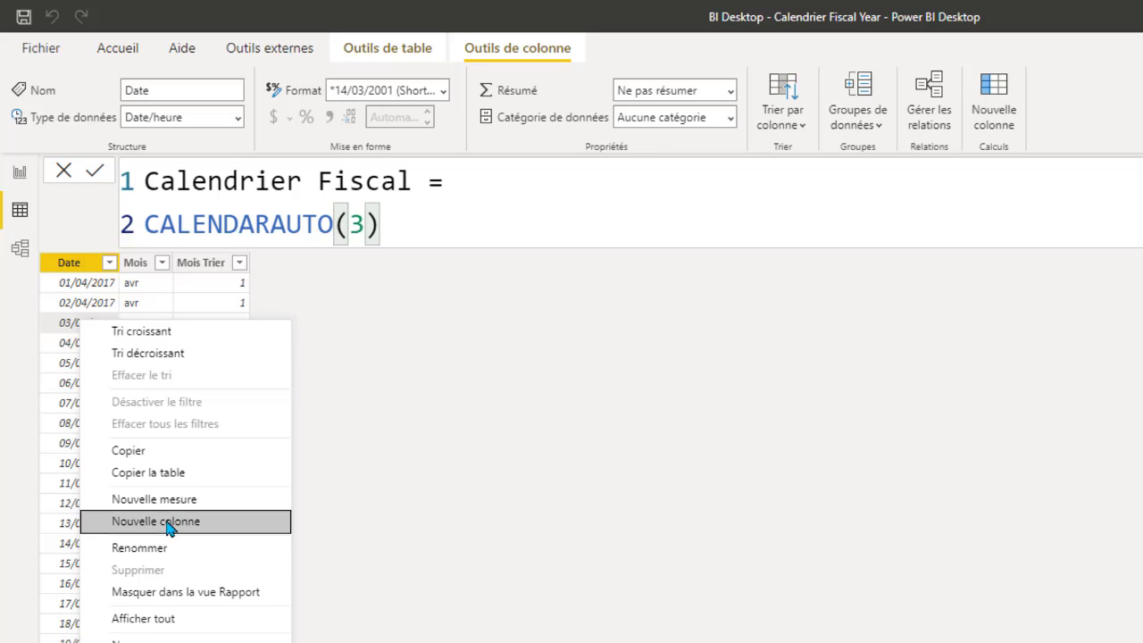
click(27, 594)
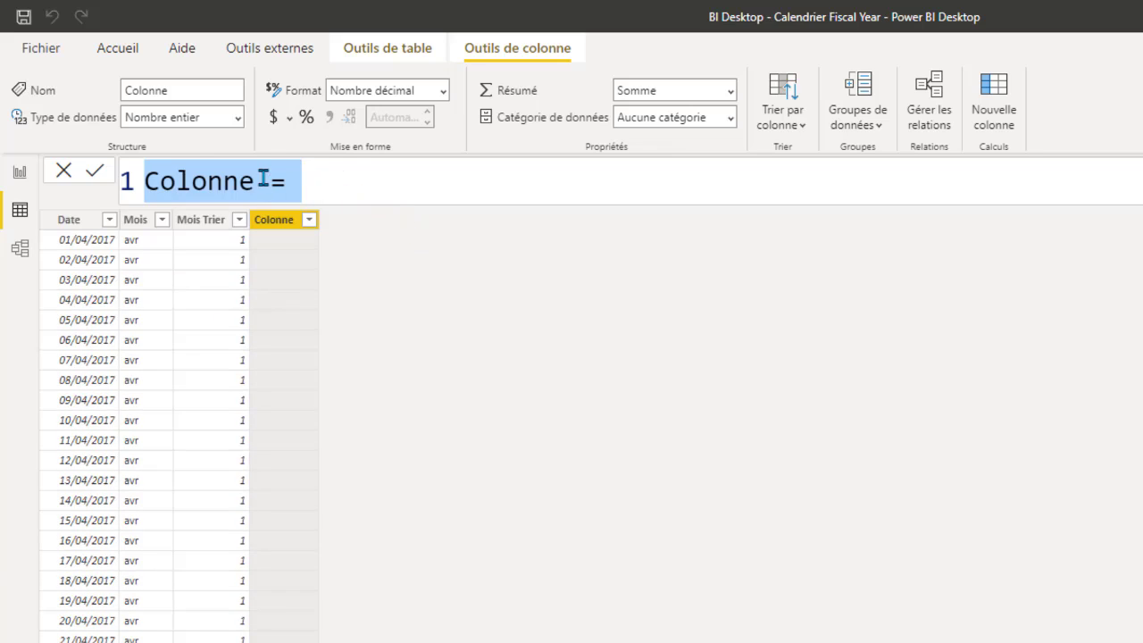
click(323, 183)
drag(254, 182, 56, 187)
text(Fi)
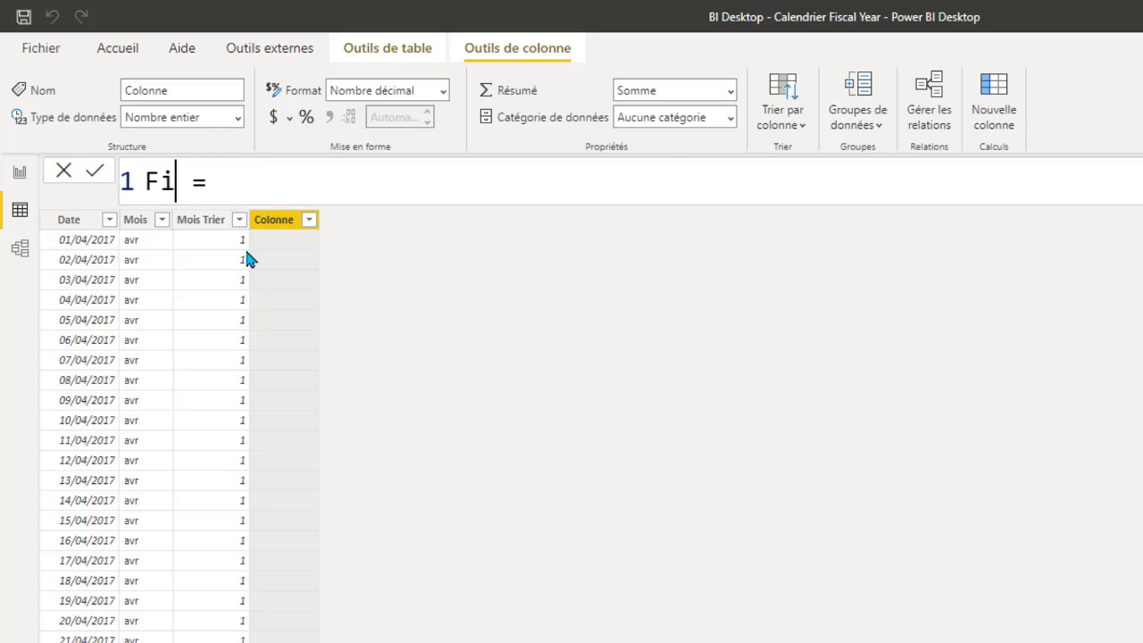
text(scal Q)
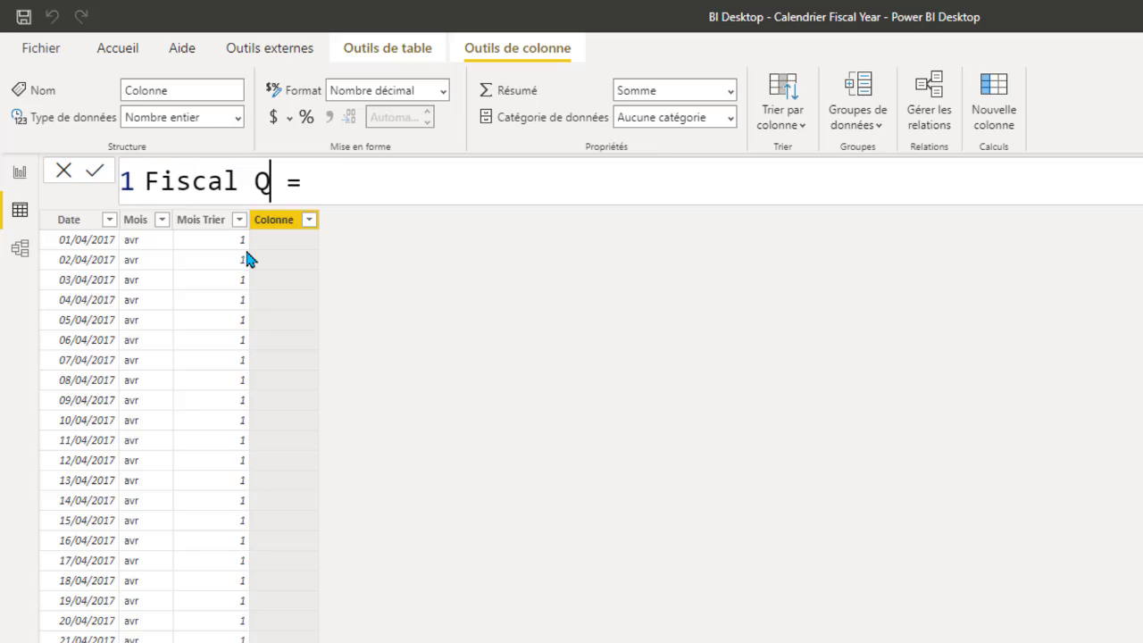
text(uarter)
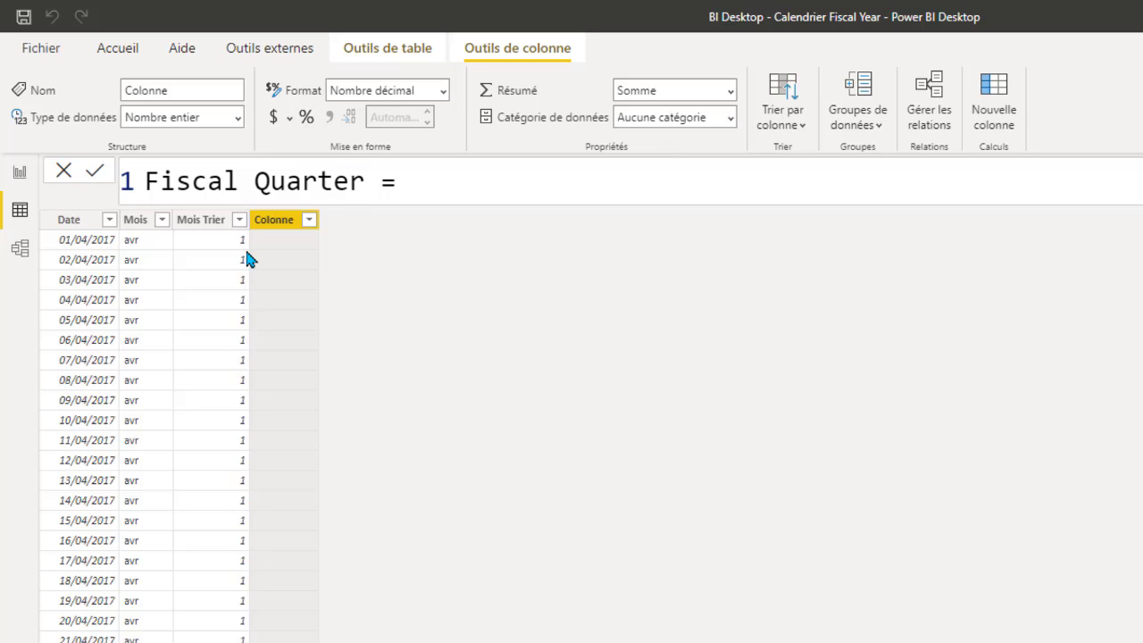
Define Fiscal Quarter on a new formula line as EDATE('Calendrier Fiscal'[Date],-3) and commit the formula.
click(446, 189)
key(shift+Return)
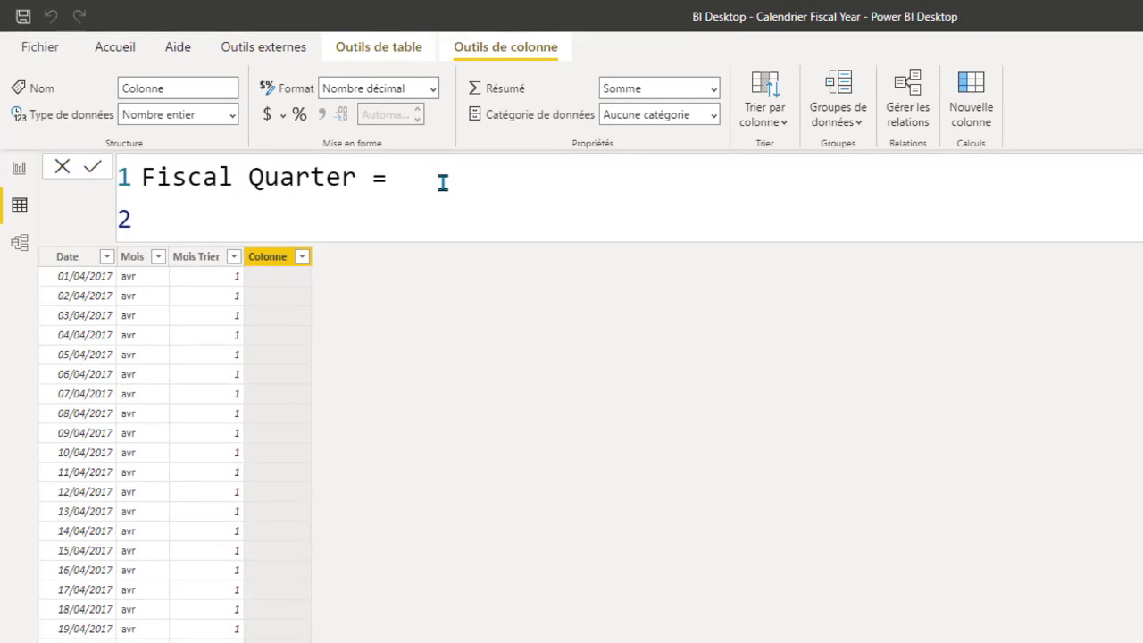
text(ED)
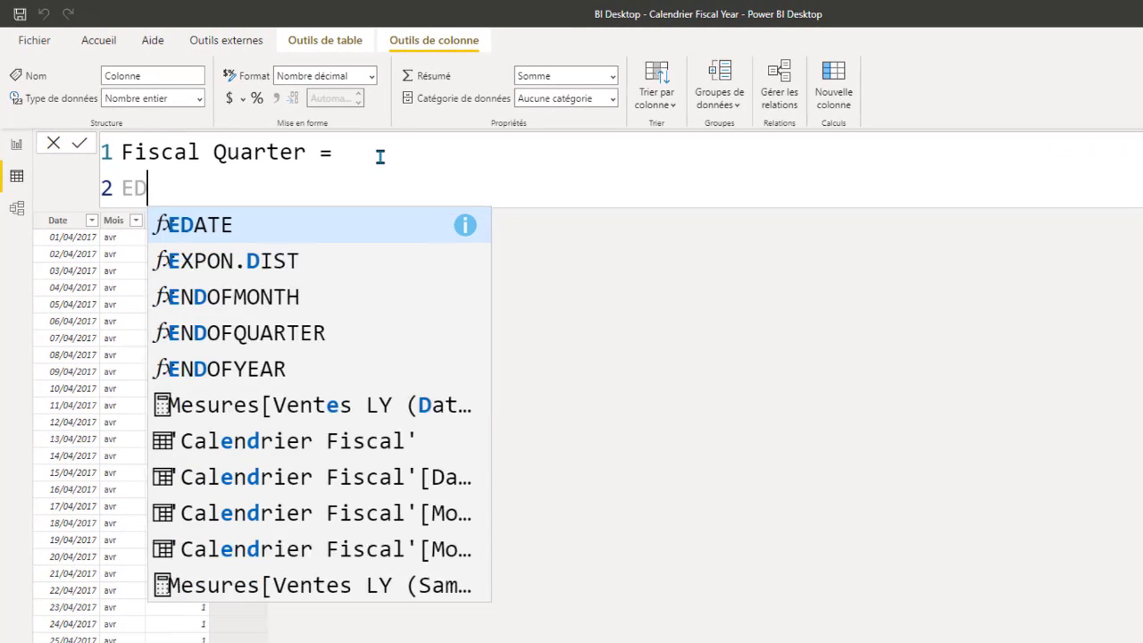
text(ATE(cal)
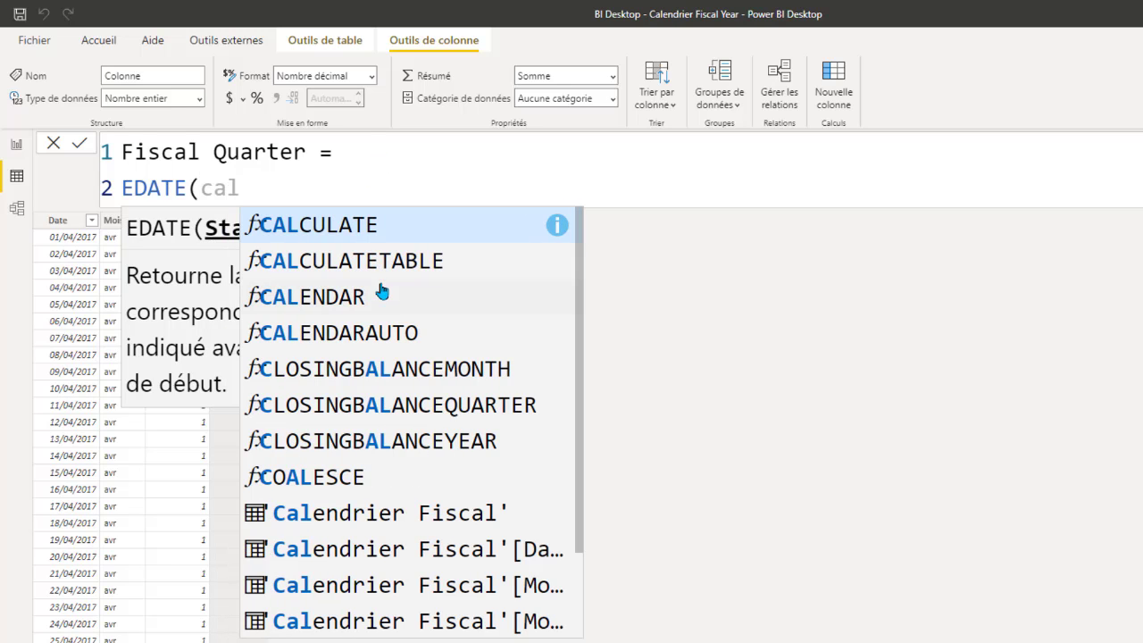
click(444, 551)
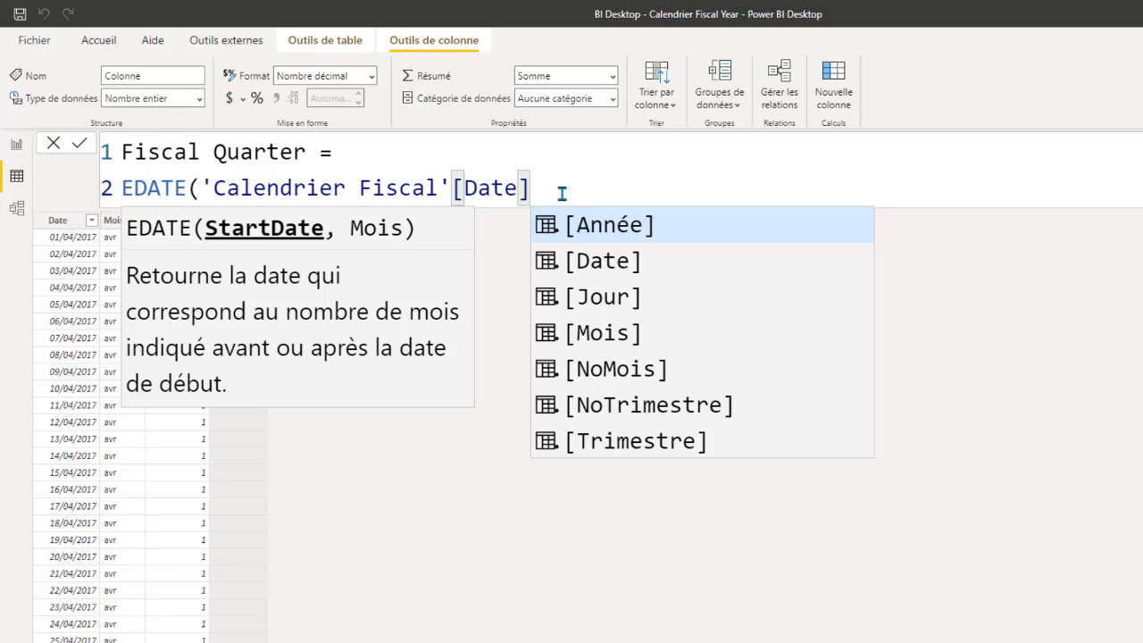
text(,)
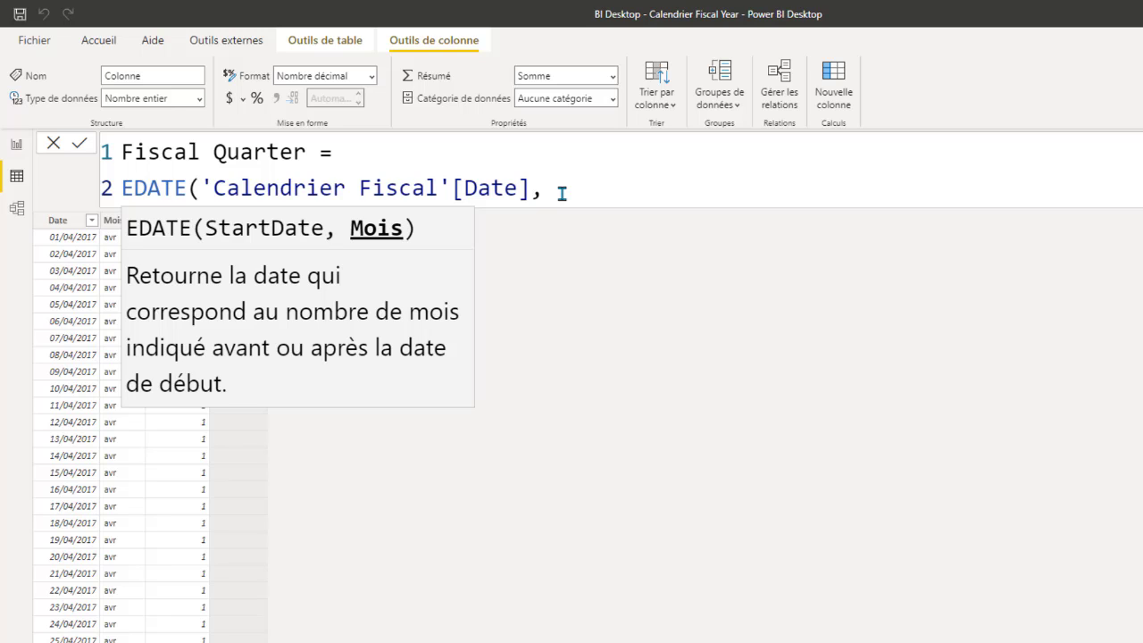
text(-3))
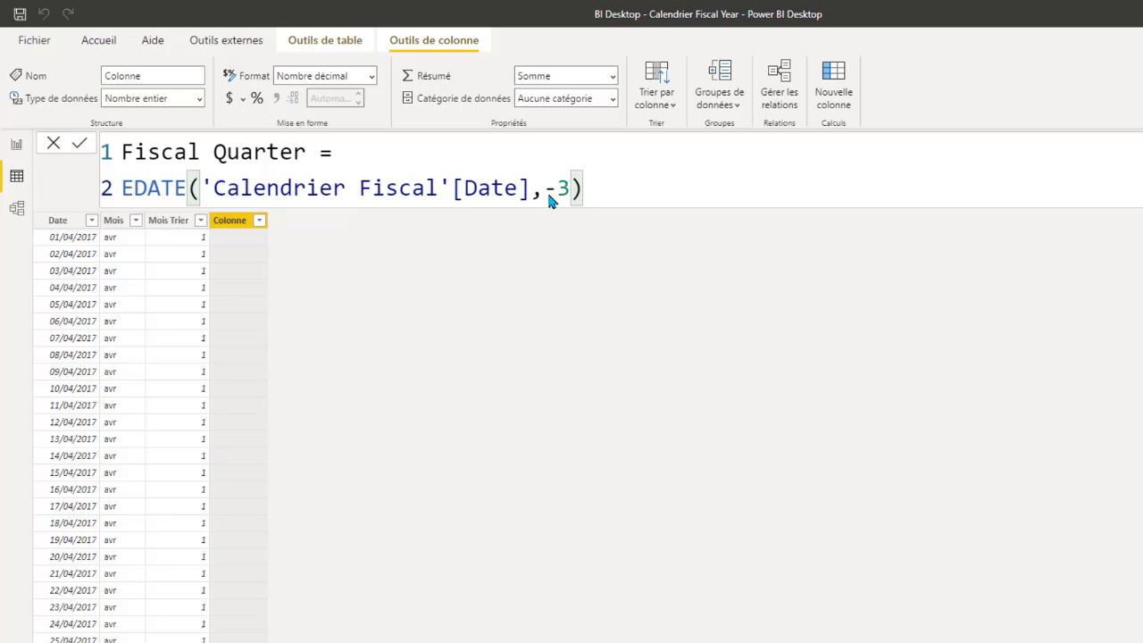
key(Return)
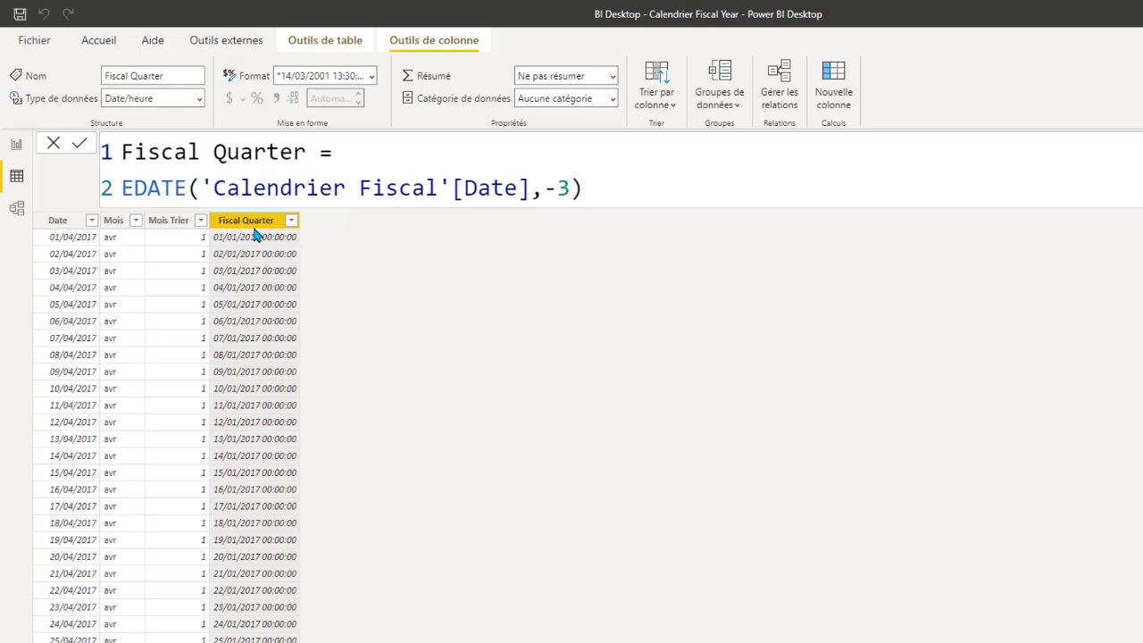
Wrap the EDATE expression of Fiscal Quarter in FORMAT( ) with the format string "Q", commit it and review the column's values.
click(124, 187)
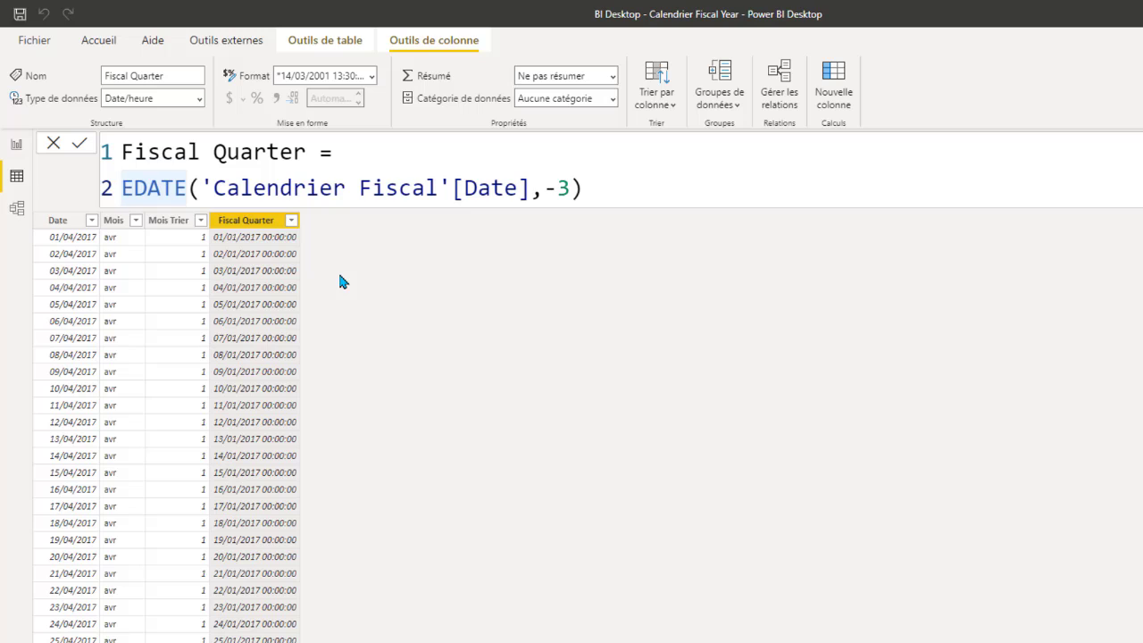
text(FORMAT()
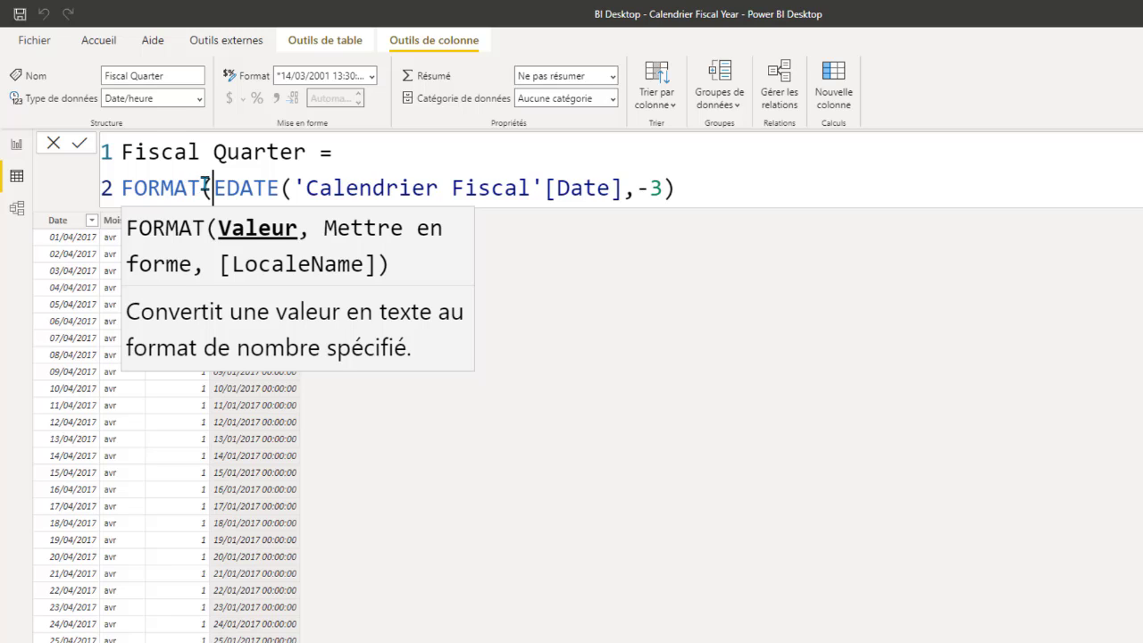
click(689, 187)
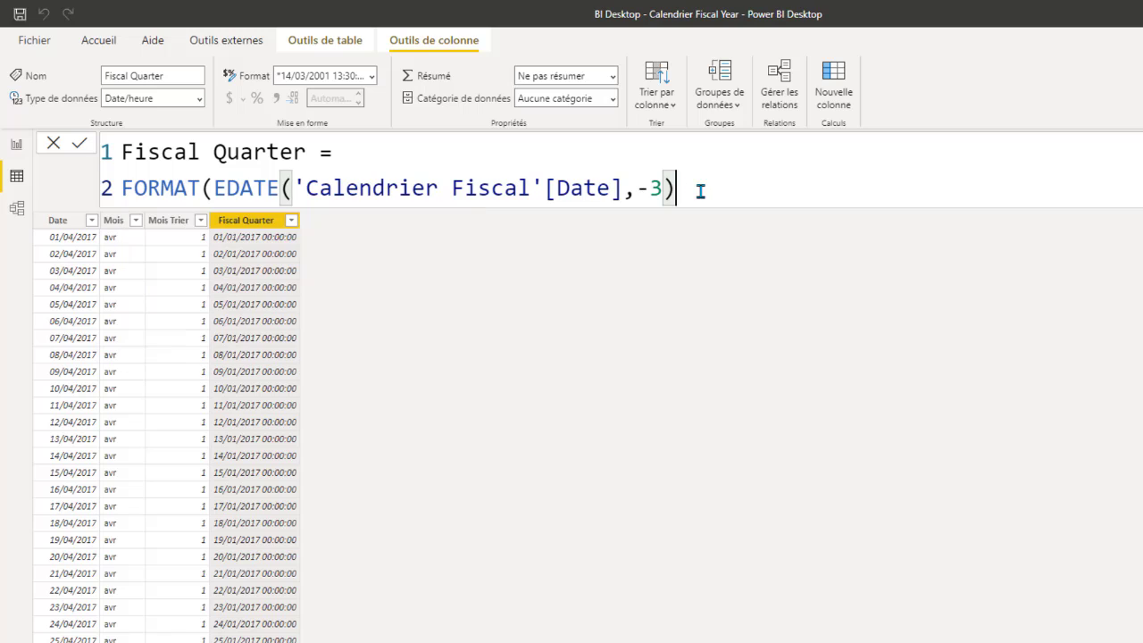
text(,)
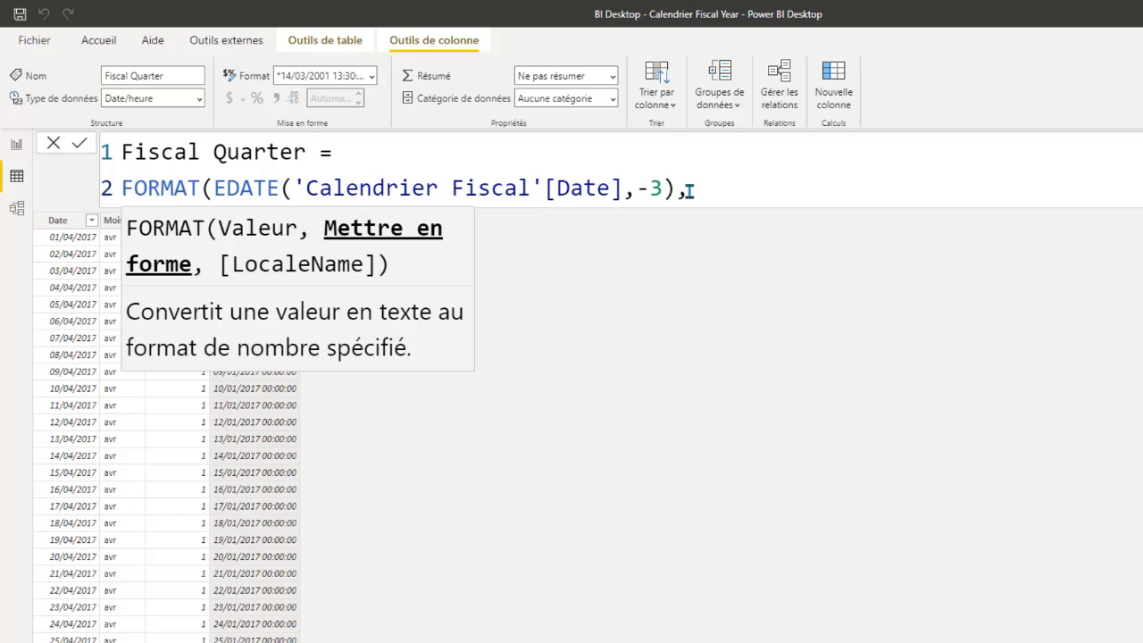
text("Q"))
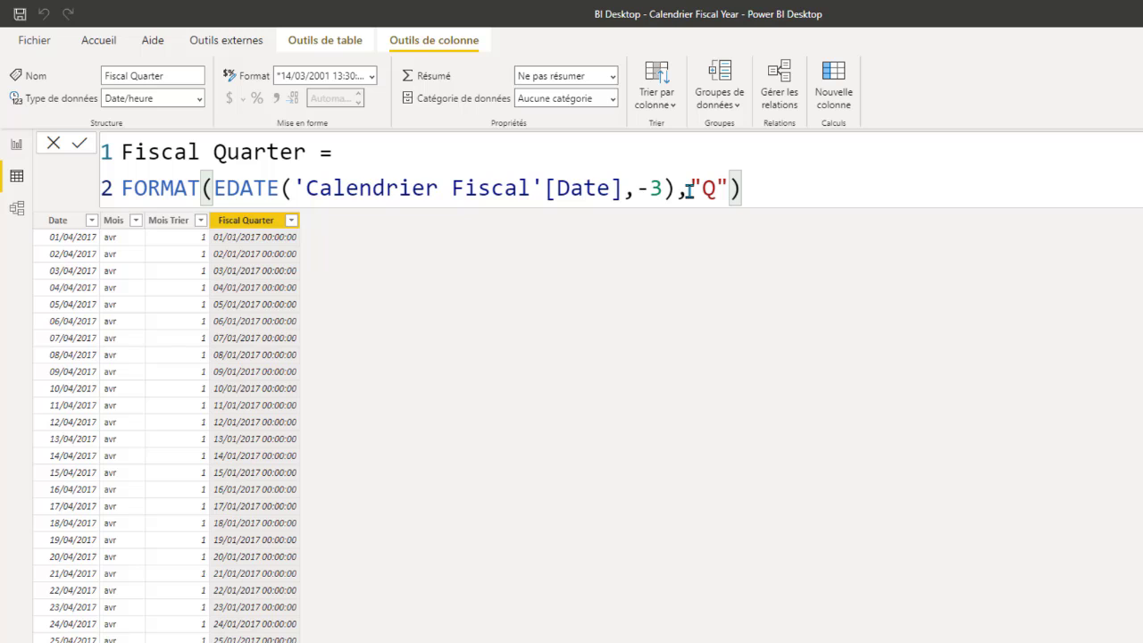
key(Return)
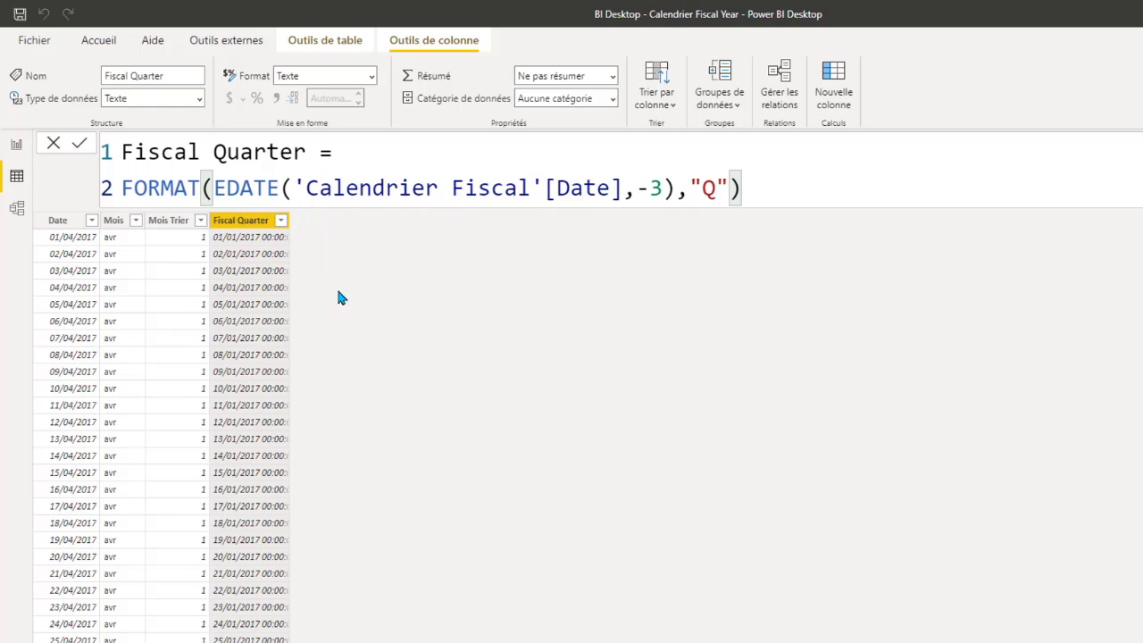
scroll(265, 444, down, 20)
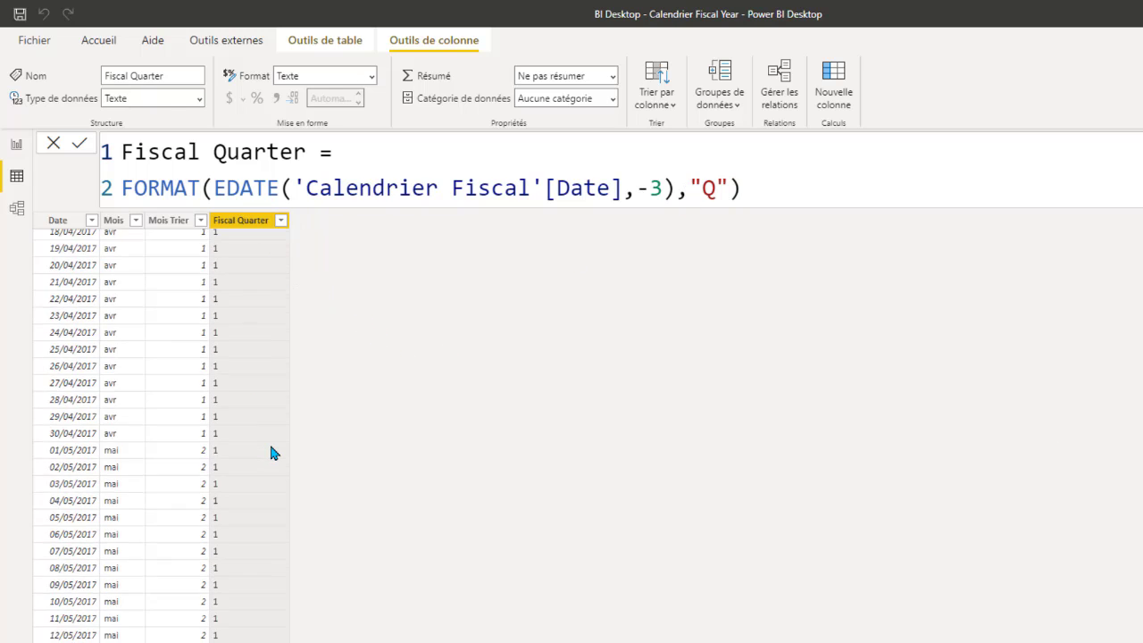
scroll(261, 399, up, 11)
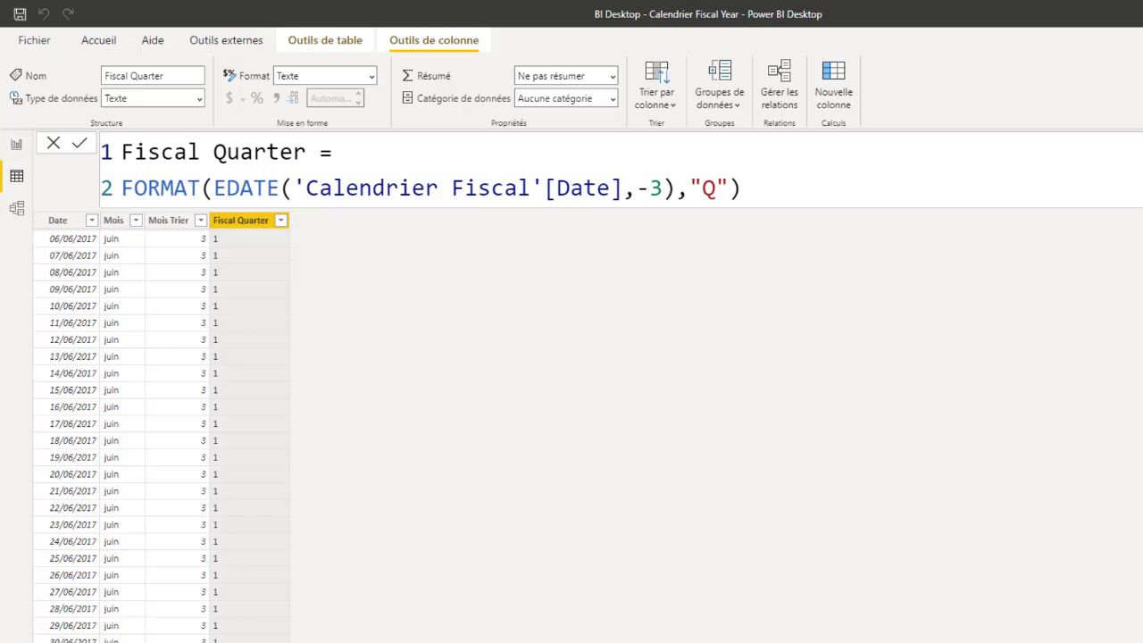
scroll(232, 572, up, 20)
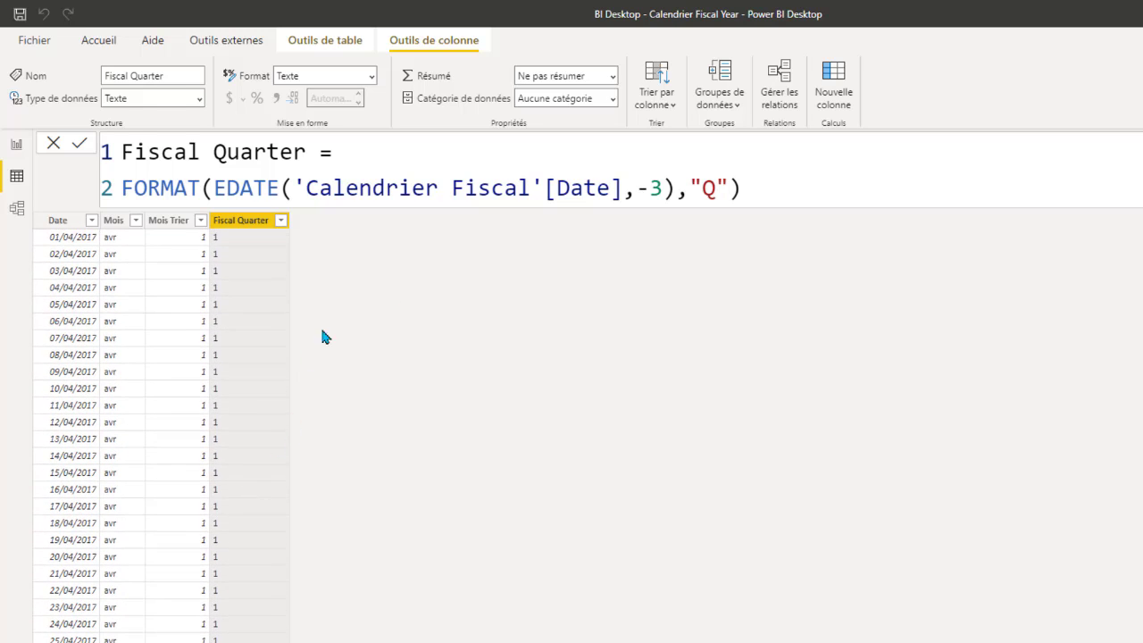
Prefix the FORMAT expression of Fiscal Quarter with "Q"&, commit the formula and check the quarter labels down the table.
click(126, 189)
text("Q")
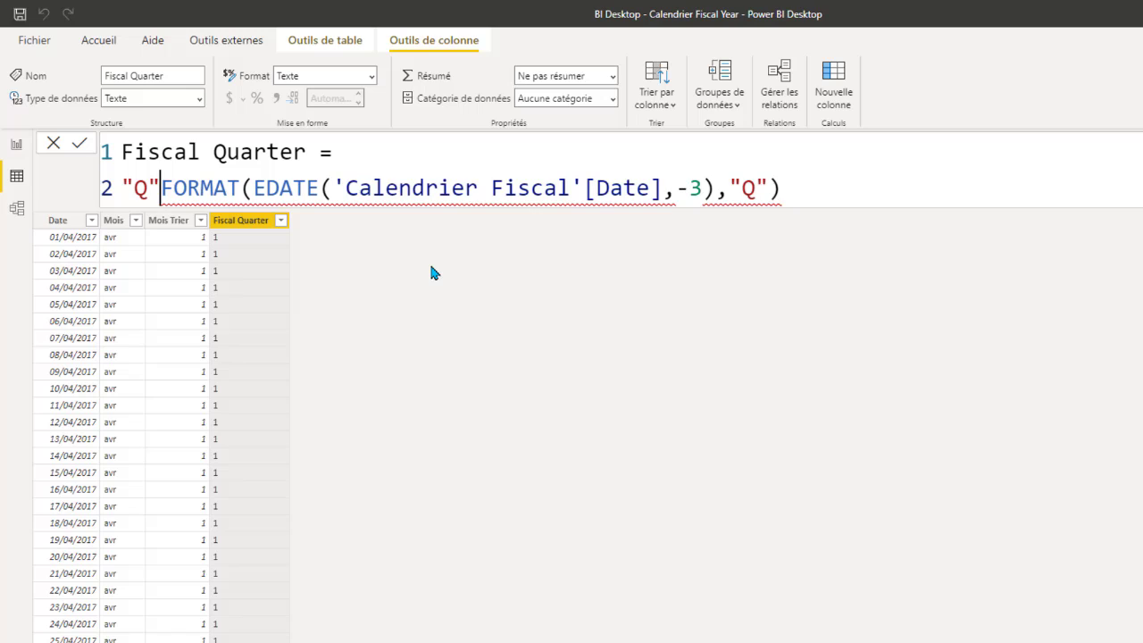
text(&)
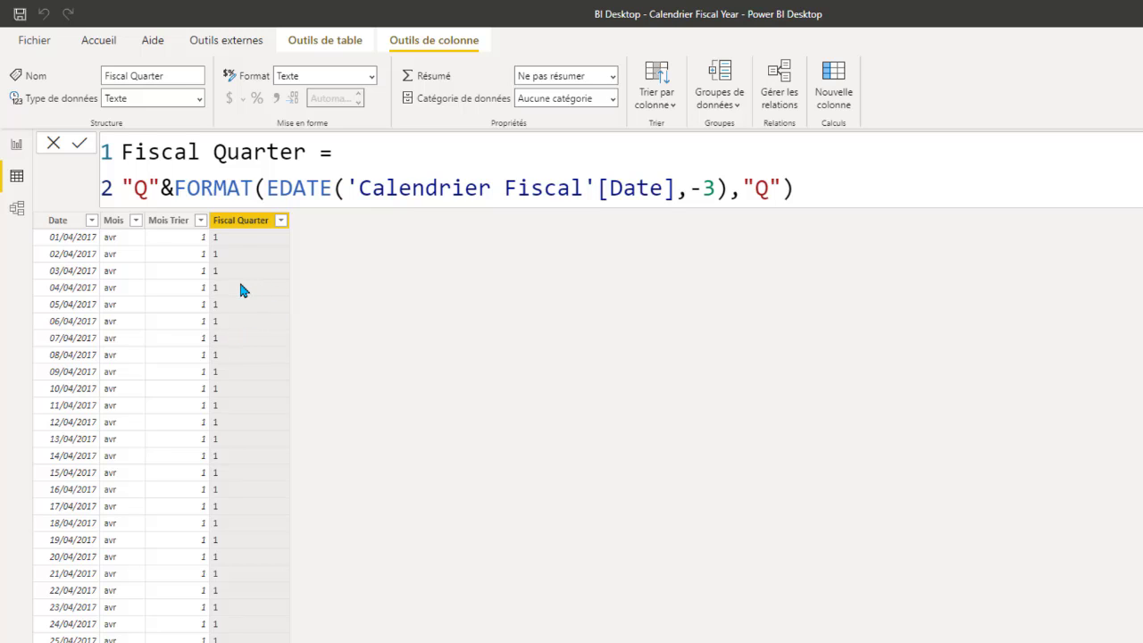
key(Return)
scroll(259, 530, down, 20)
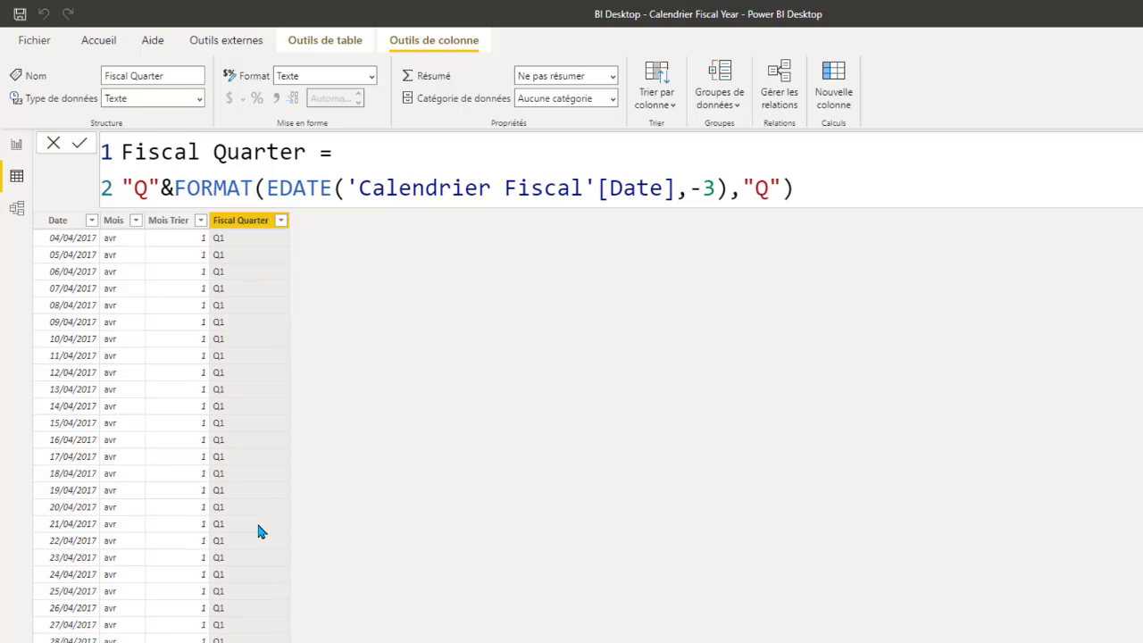
scroll(264, 424, up, 20)
scroll(261, 422, up, 2)
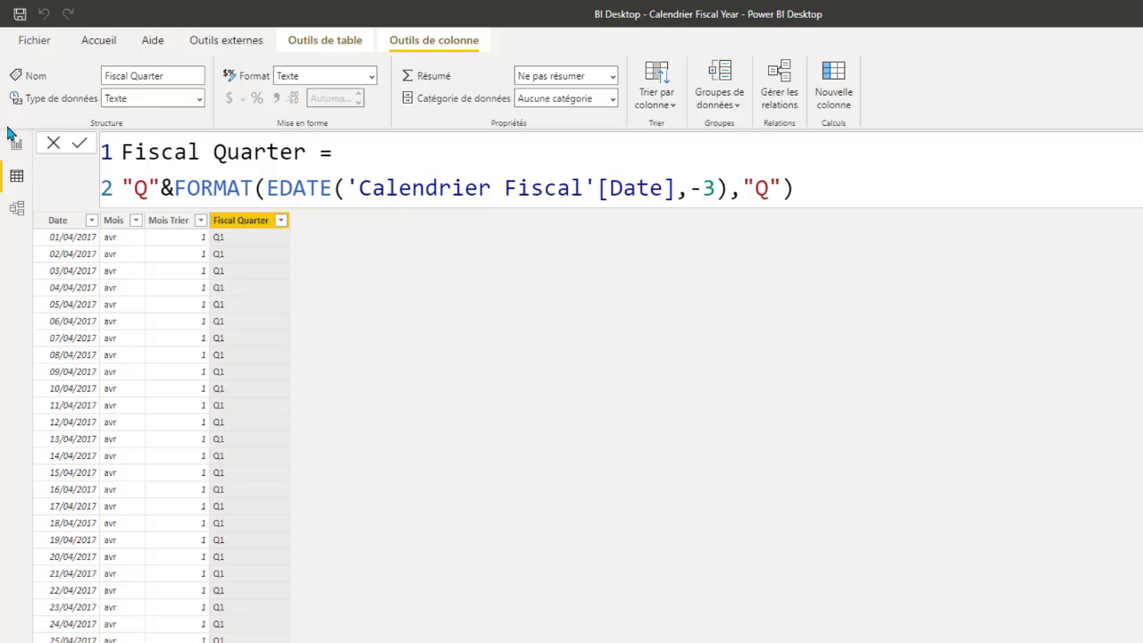
Add another calculated column to the Calendrier Fiscal table and name it Fiscal Year.
right_click(74, 308)
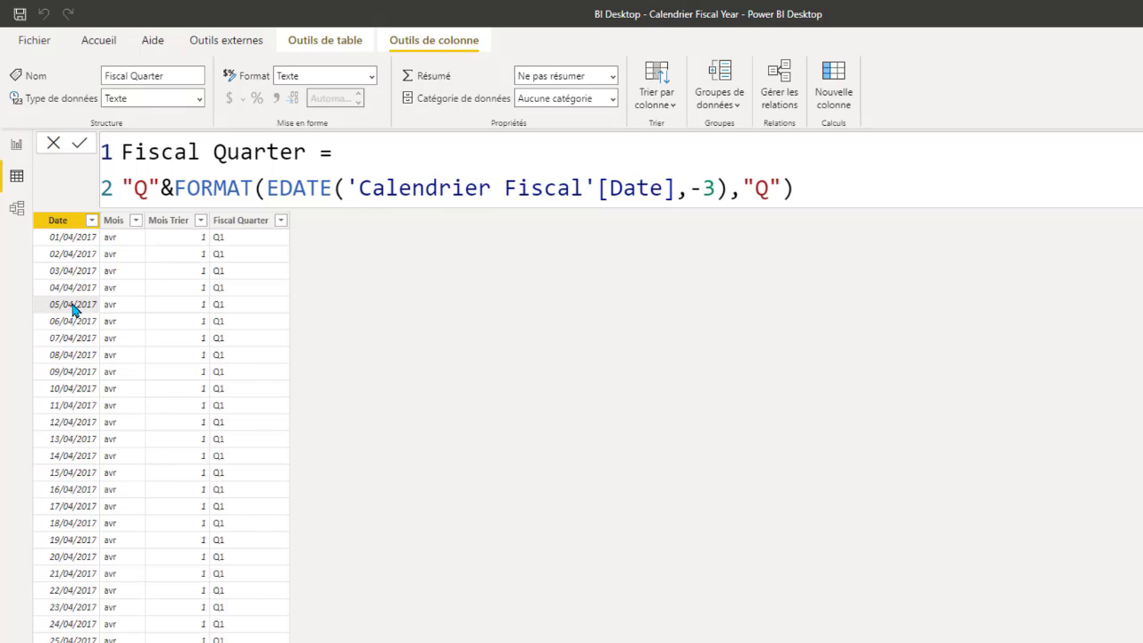
click(531, 441)
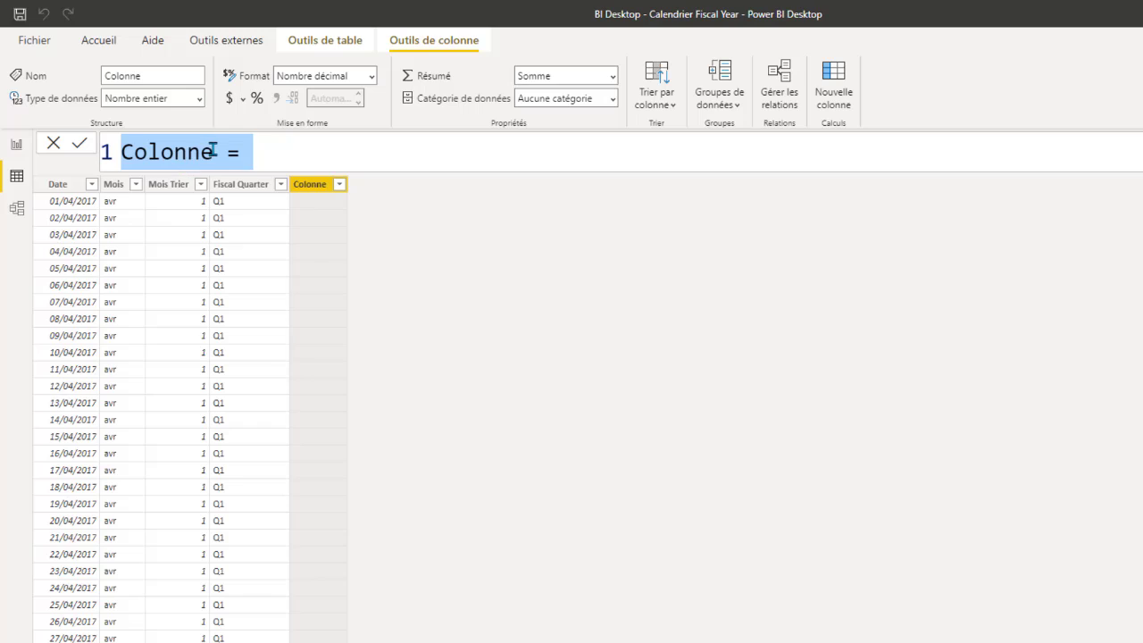
drag(212, 152, 77, 159)
text(Fisc)
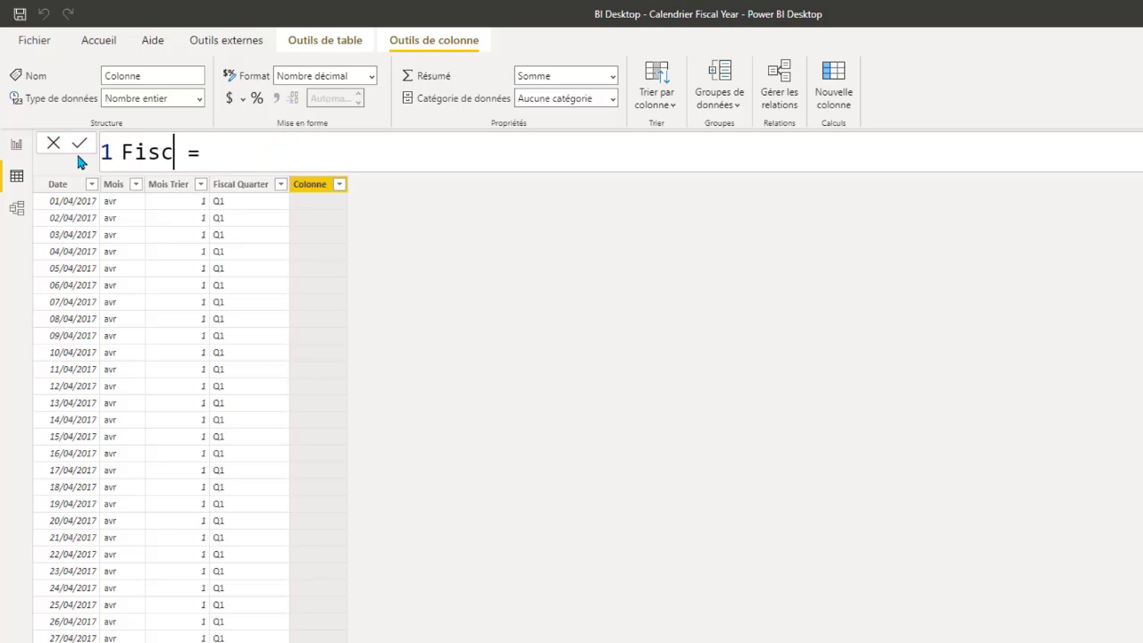
text(al Year)
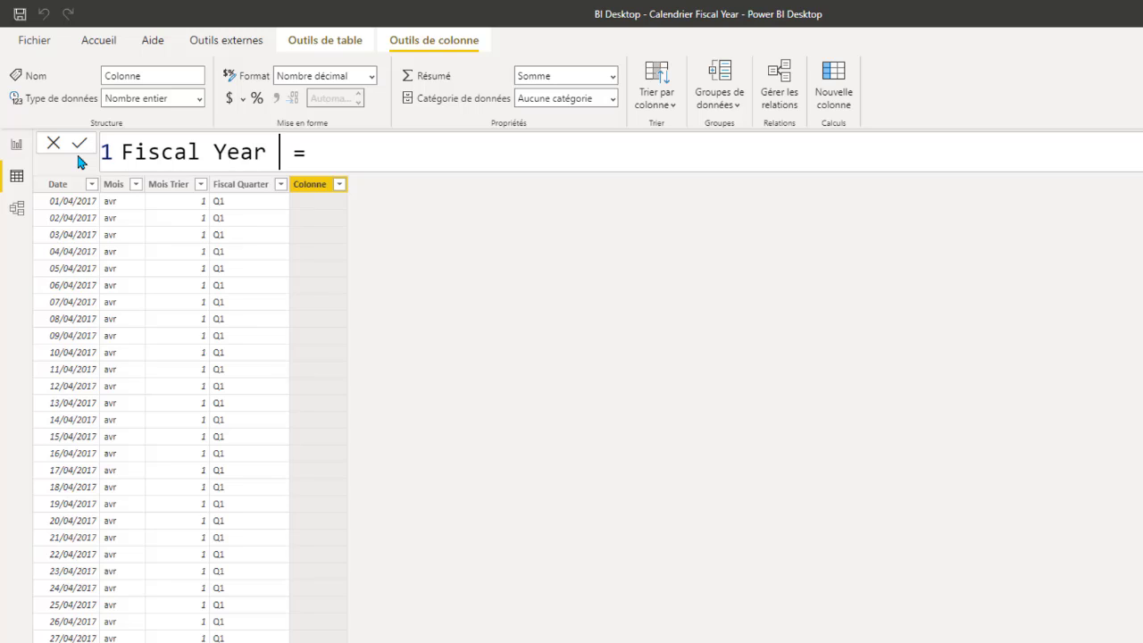
key(Delete)
On a new line of the Fiscal Year formula, declare the variable AnneeActuelle as YEAR('Calendrier Fiscal'[Date]).
click(350, 150)
key(shift+Return)
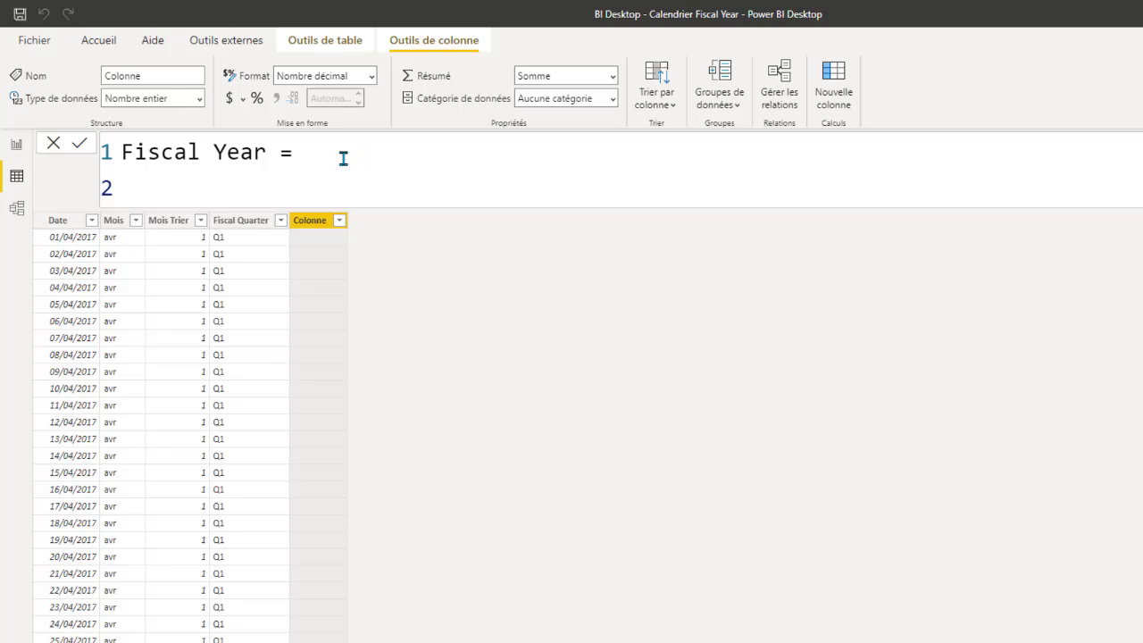
text(VAR )
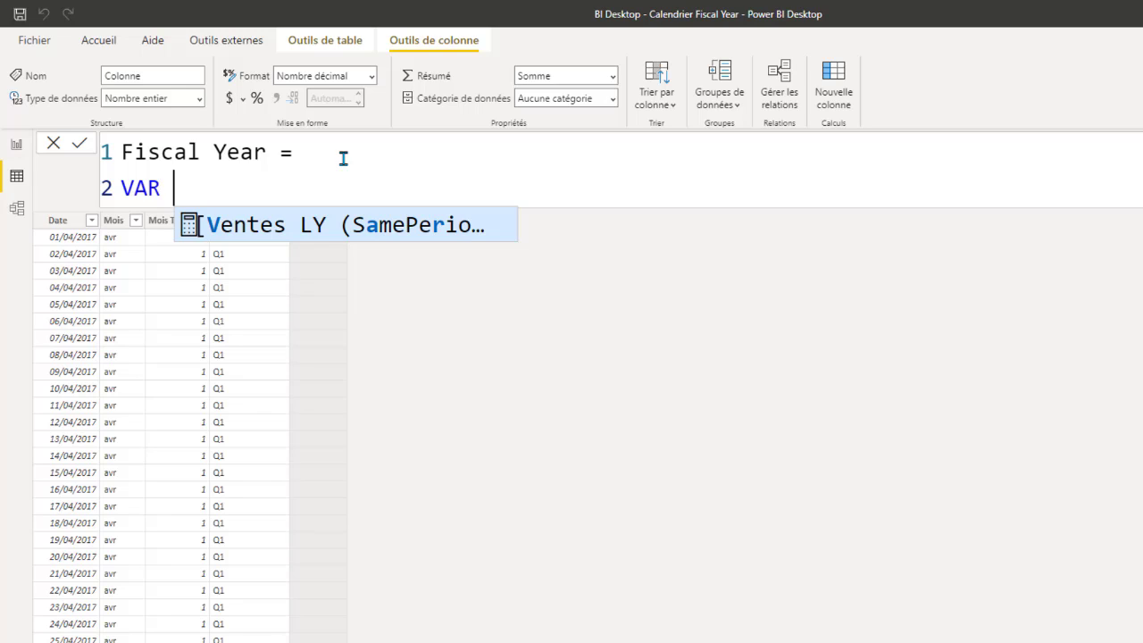
text(An)
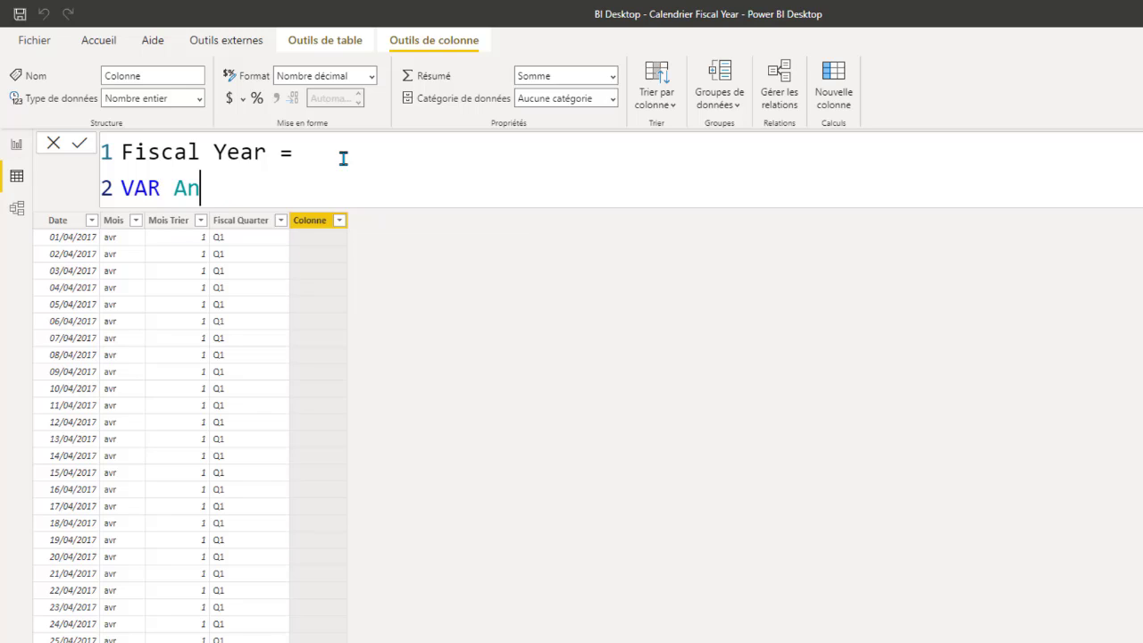
text(neeAc)
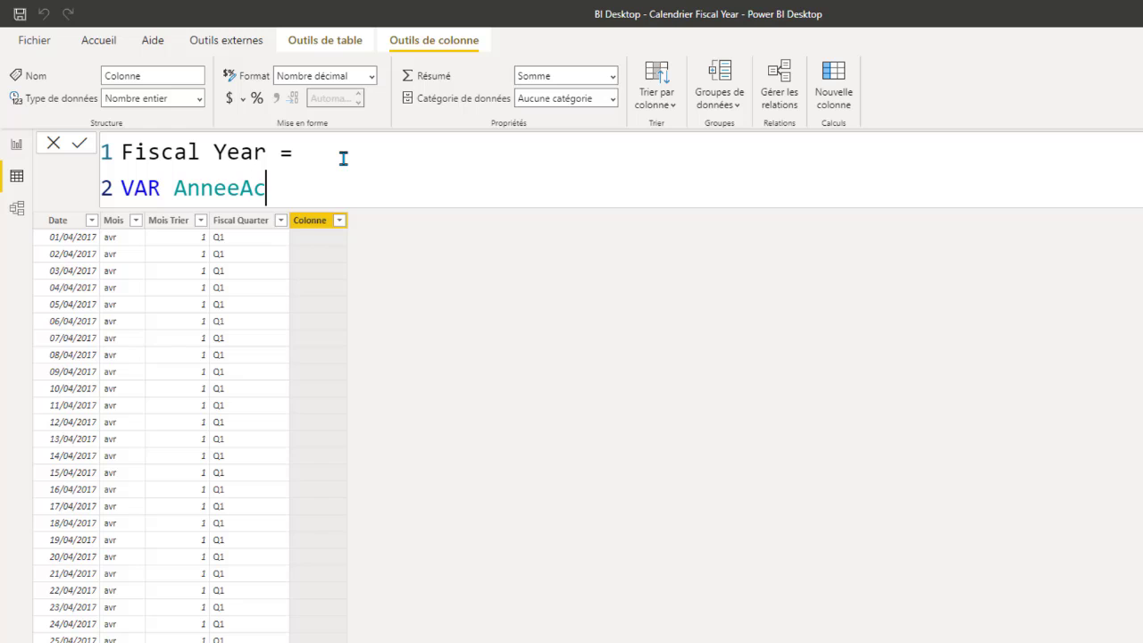
text(tuelle = )
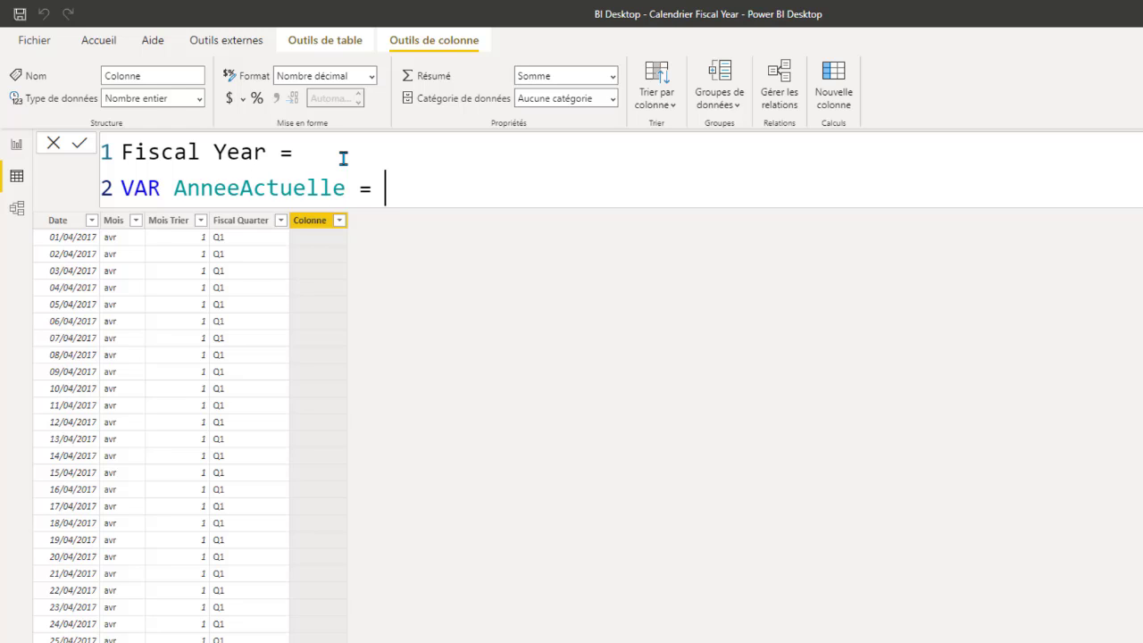
text(YEAR()
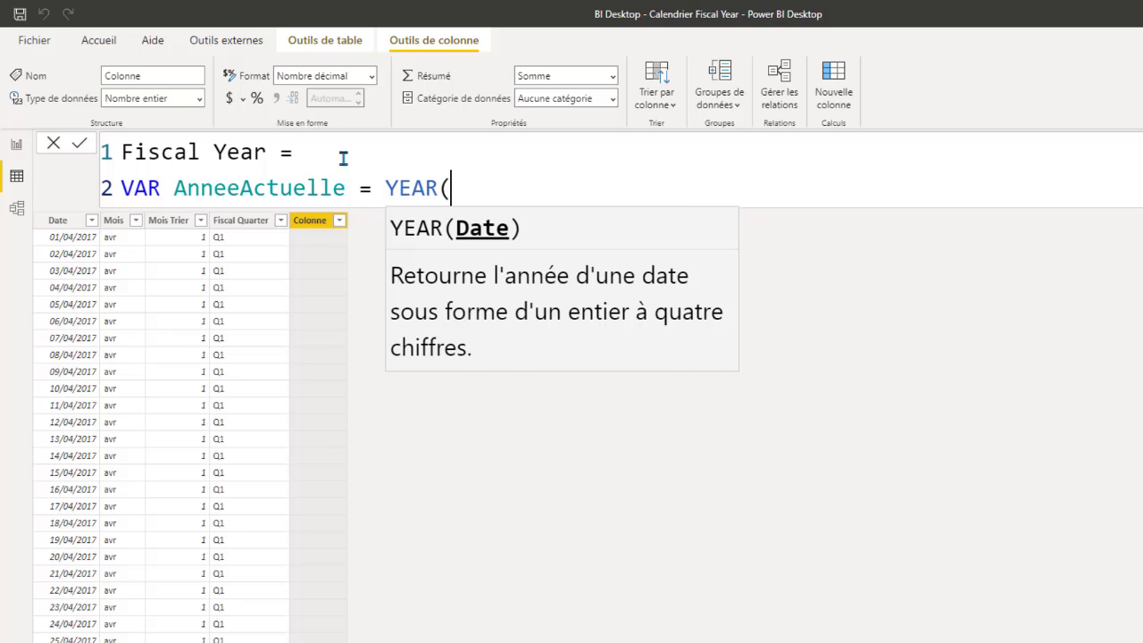
text(cal)
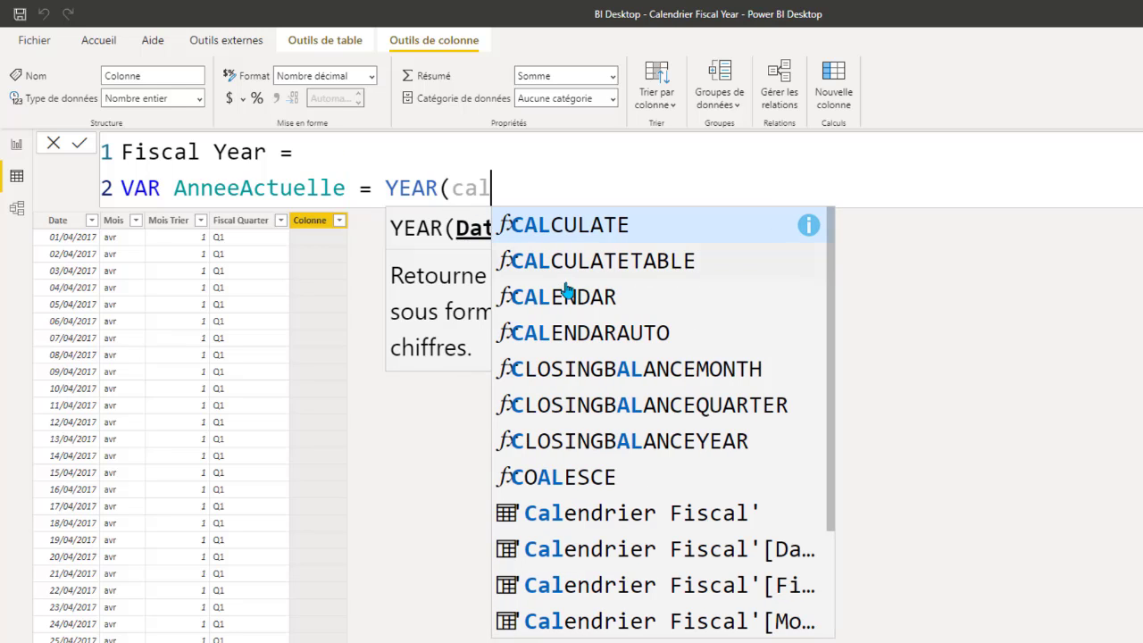
click(706, 552)
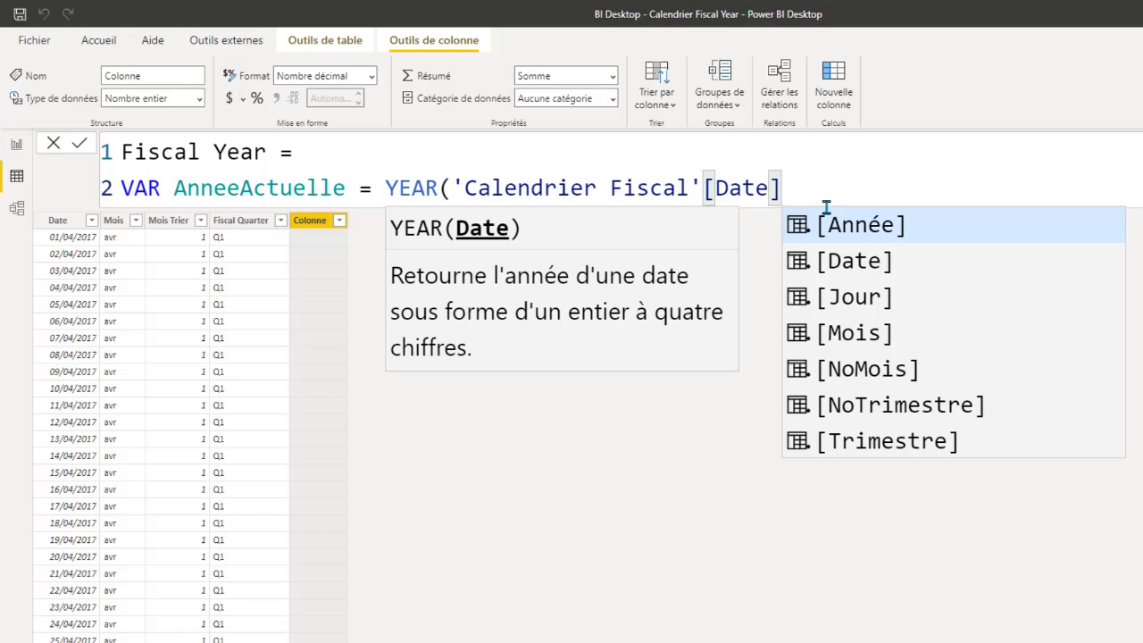
text())
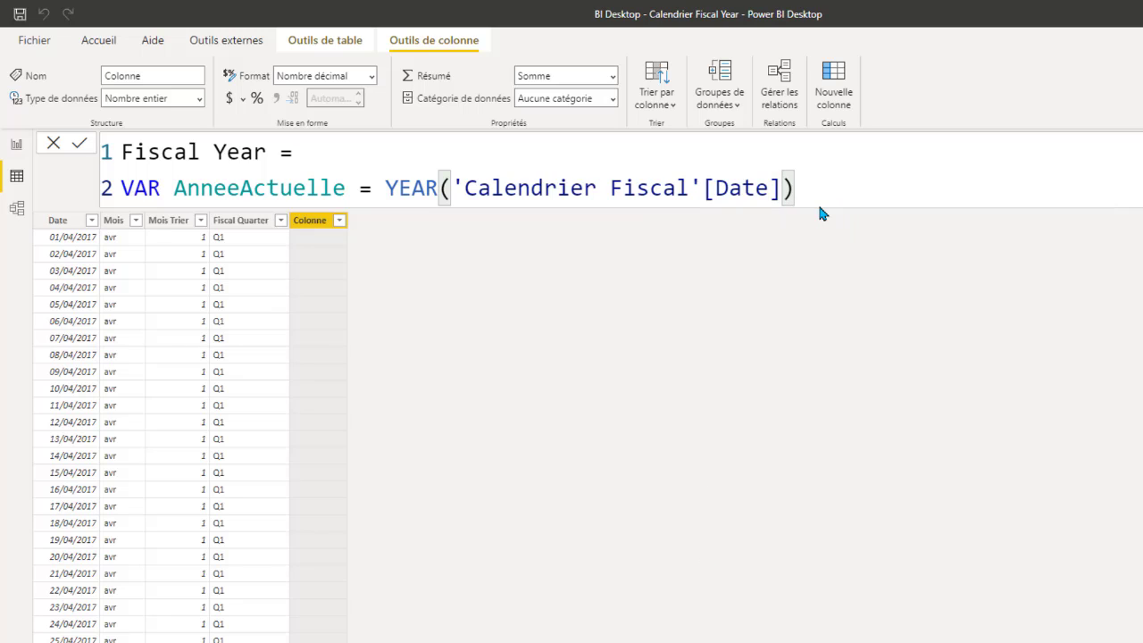
Add a RETURN clause that outputs AnneeActuelle on its own line and commit the Fiscal Year formula.
key(shift+Return)
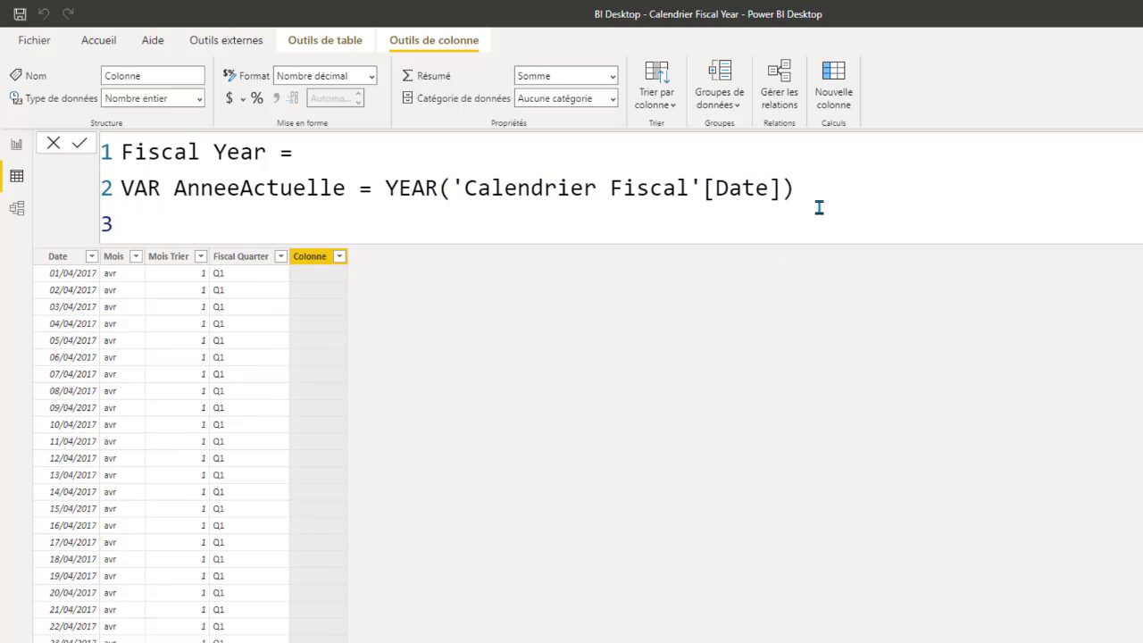
text(RETURN)
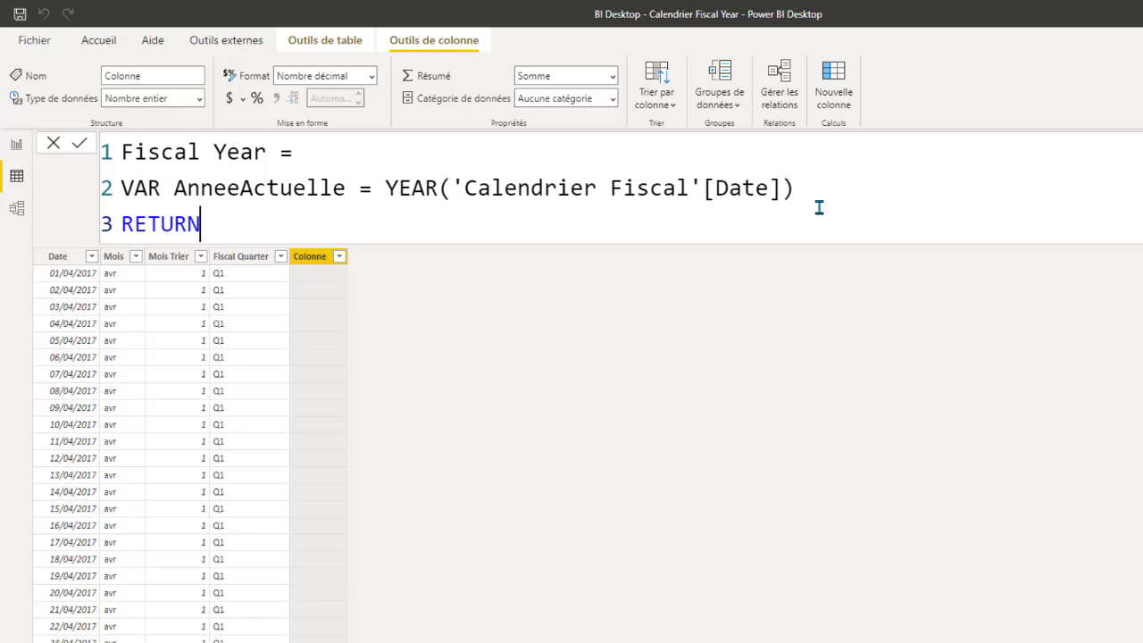
key(shift+Return)
text(a)
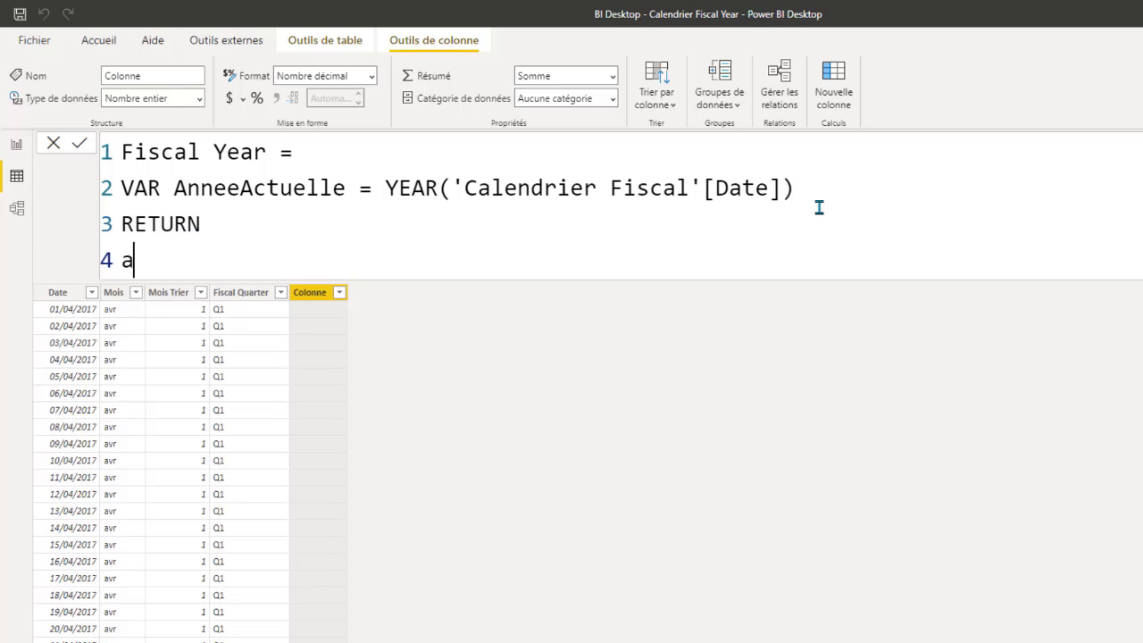
text(nnee)
key(Tab)
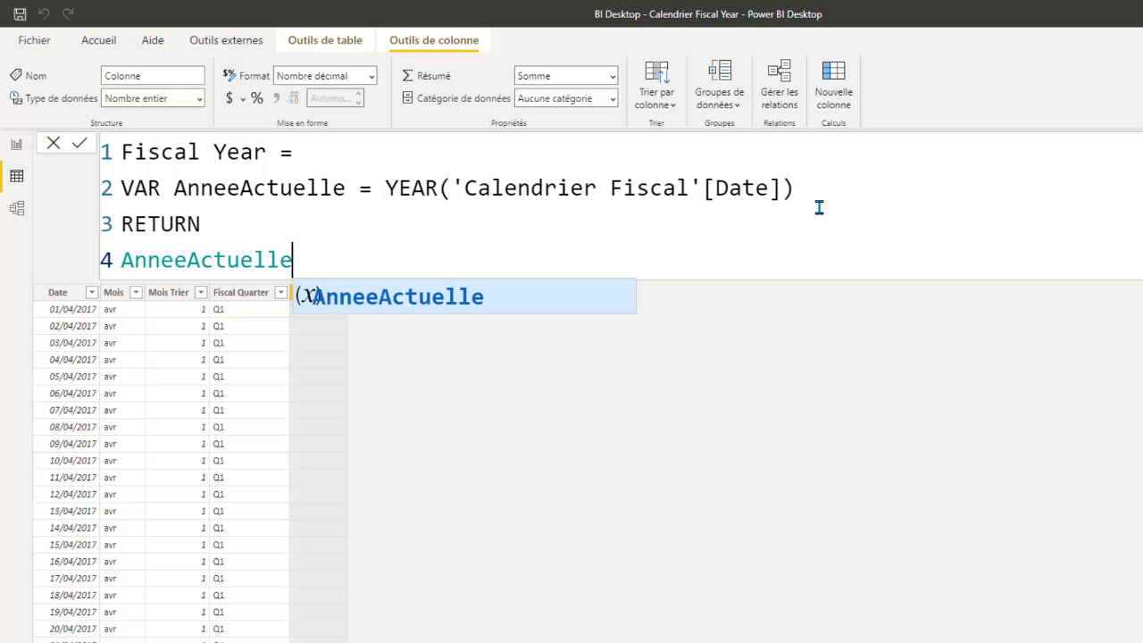
click(577, 226)
drag(372, 189, 367, 170)
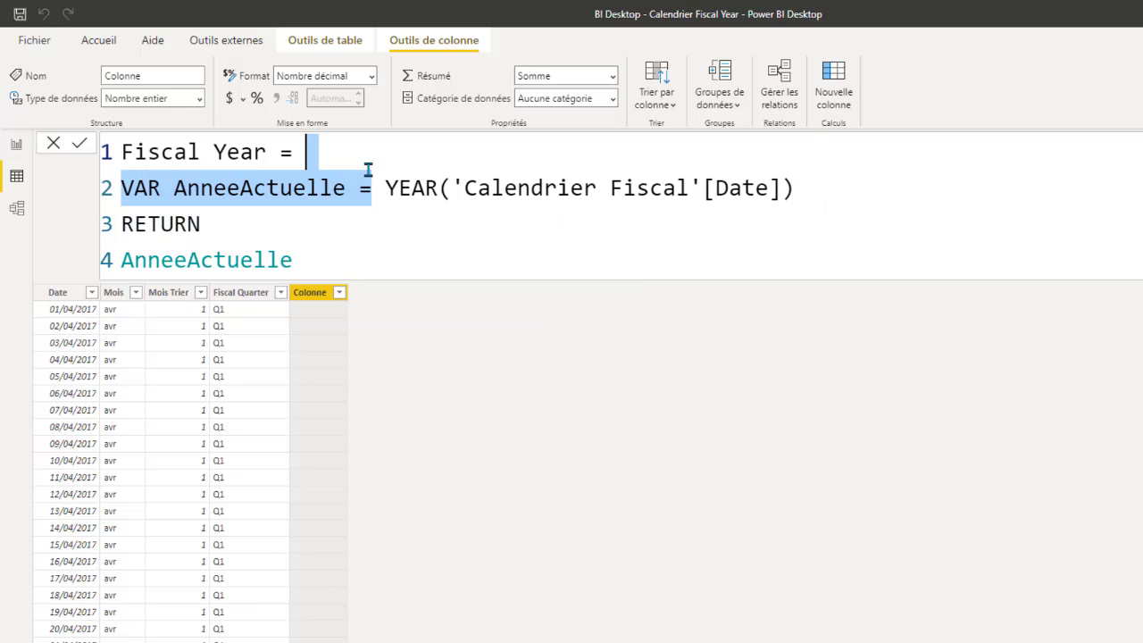
click(342, 256)
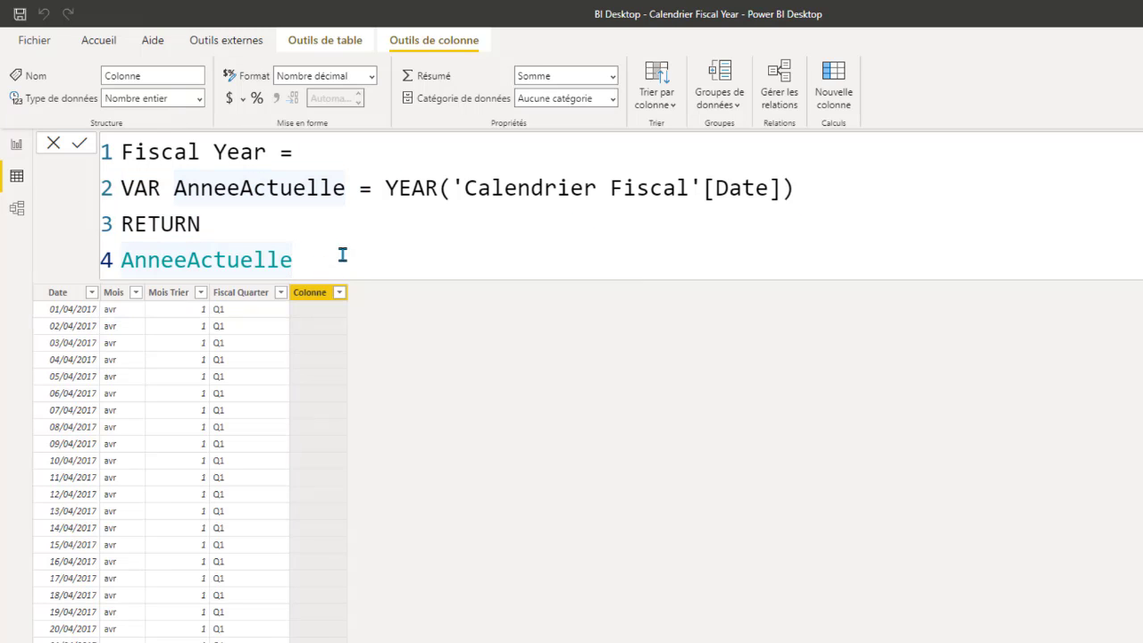
key(Return)
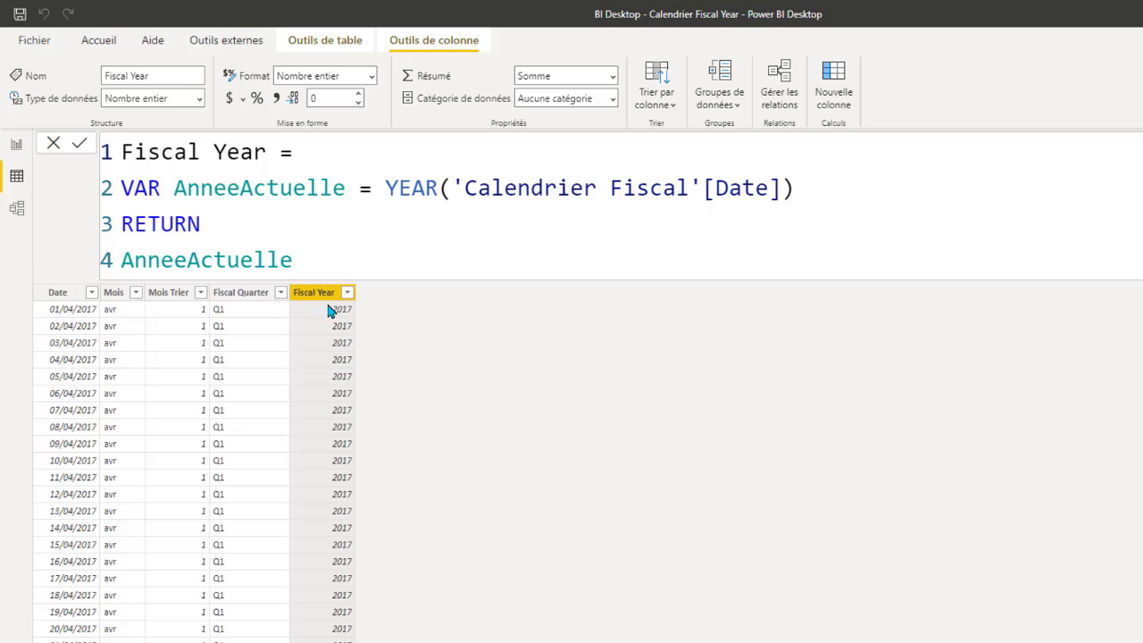
Wrap the YEAR expression of AnneeActuelle in RIGHT( ,2), commit the formula and check the two-digit years down the table.
click(387, 190)
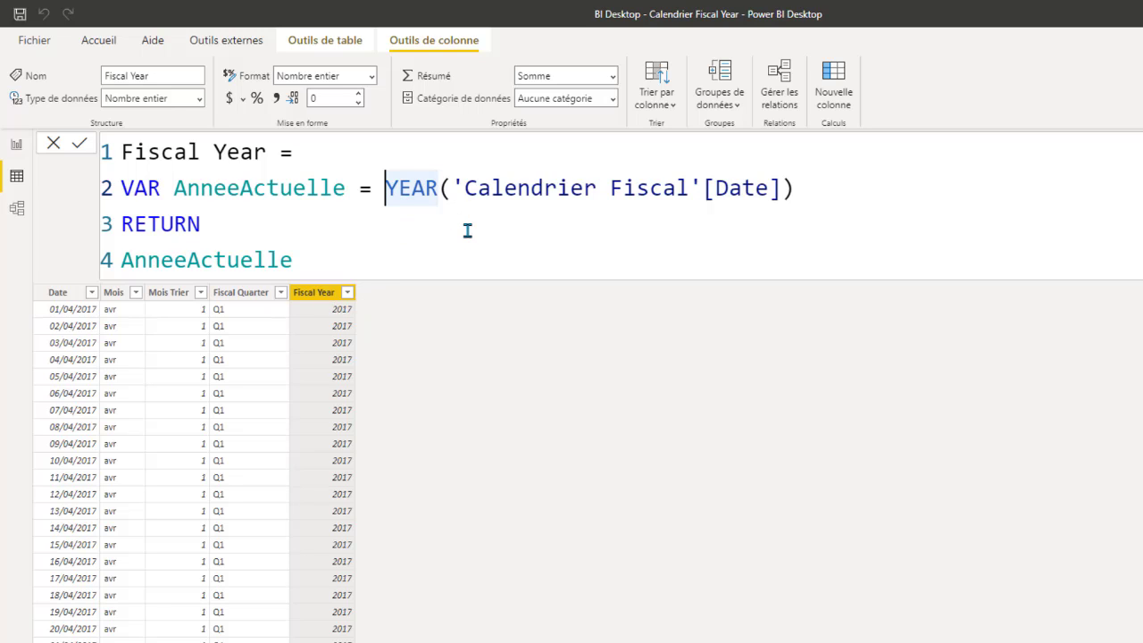
text(RIGHT()
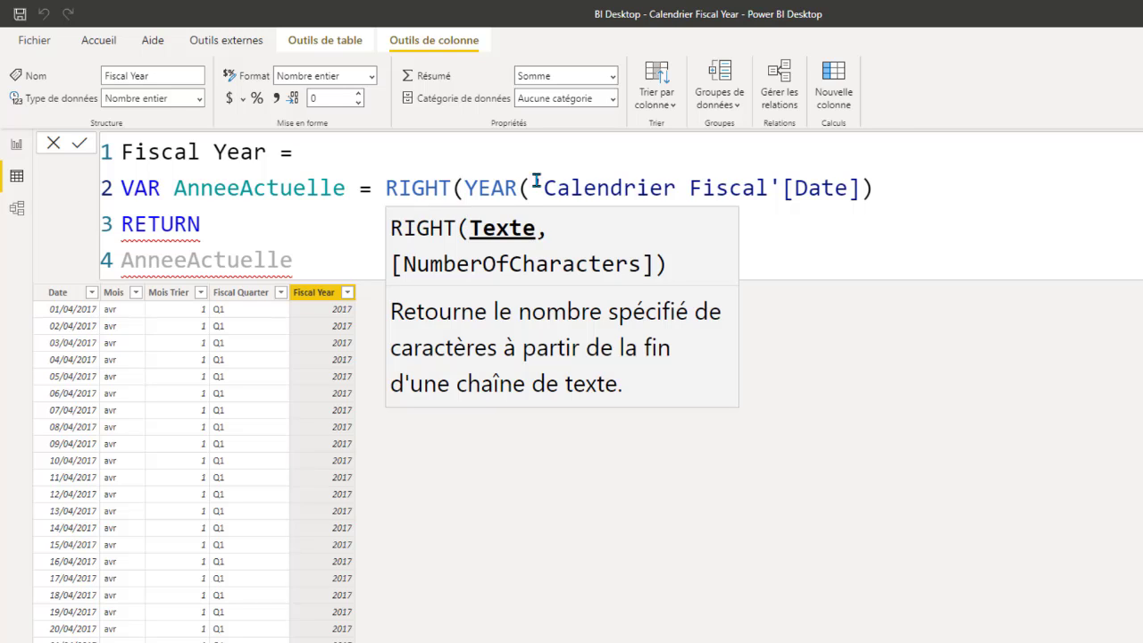
click(887, 189)
text(,)
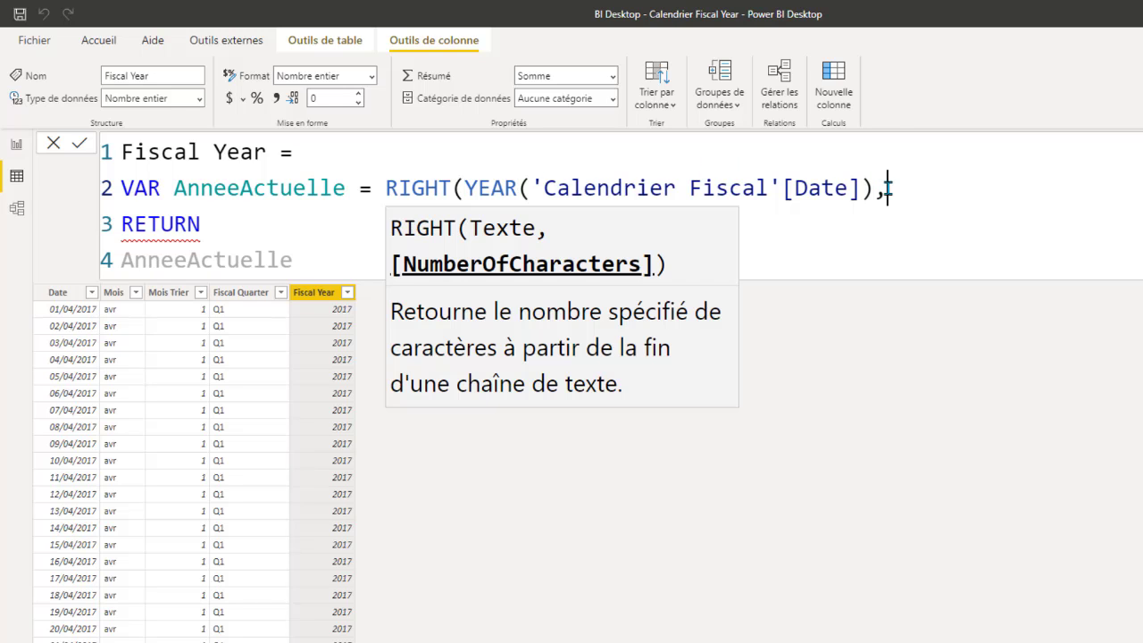
text(2))
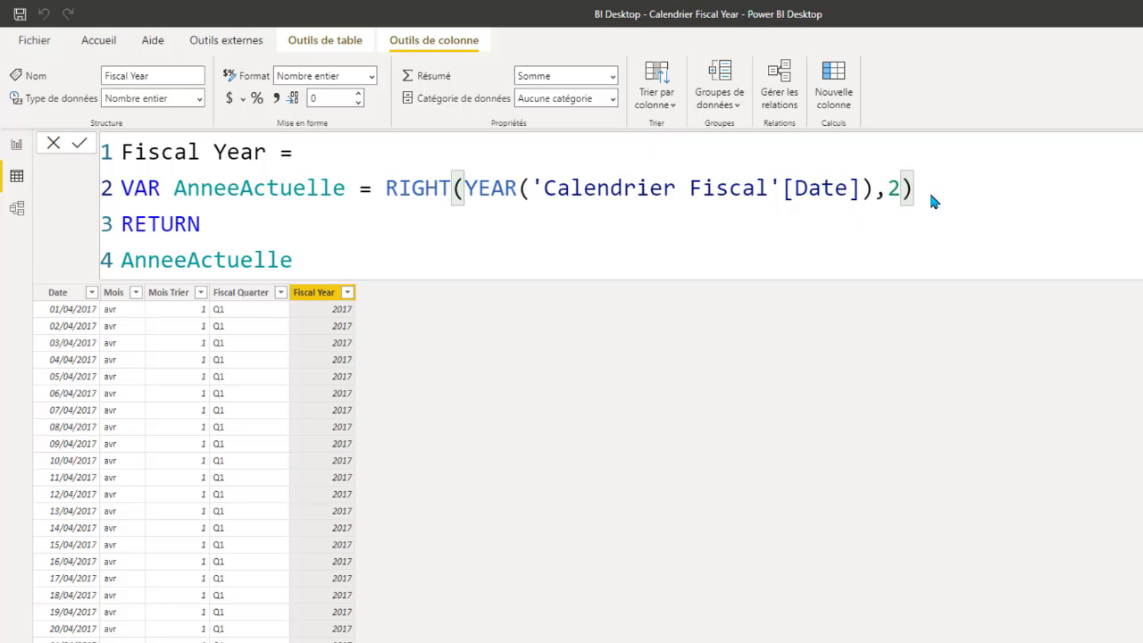
key(Return)
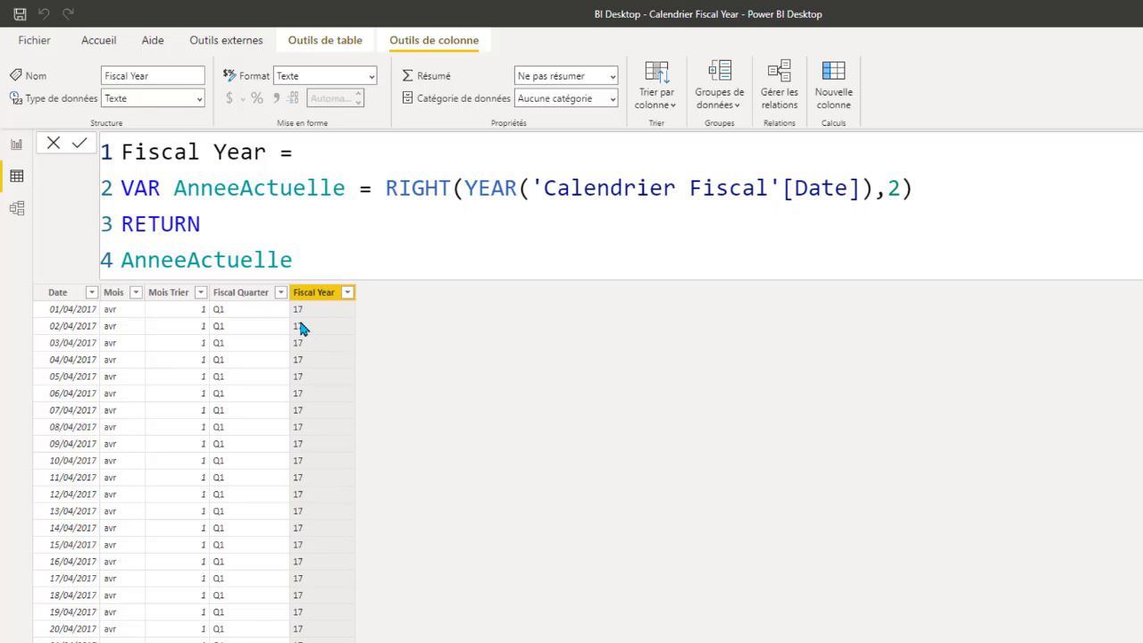
scroll(135, 342, down, 20)
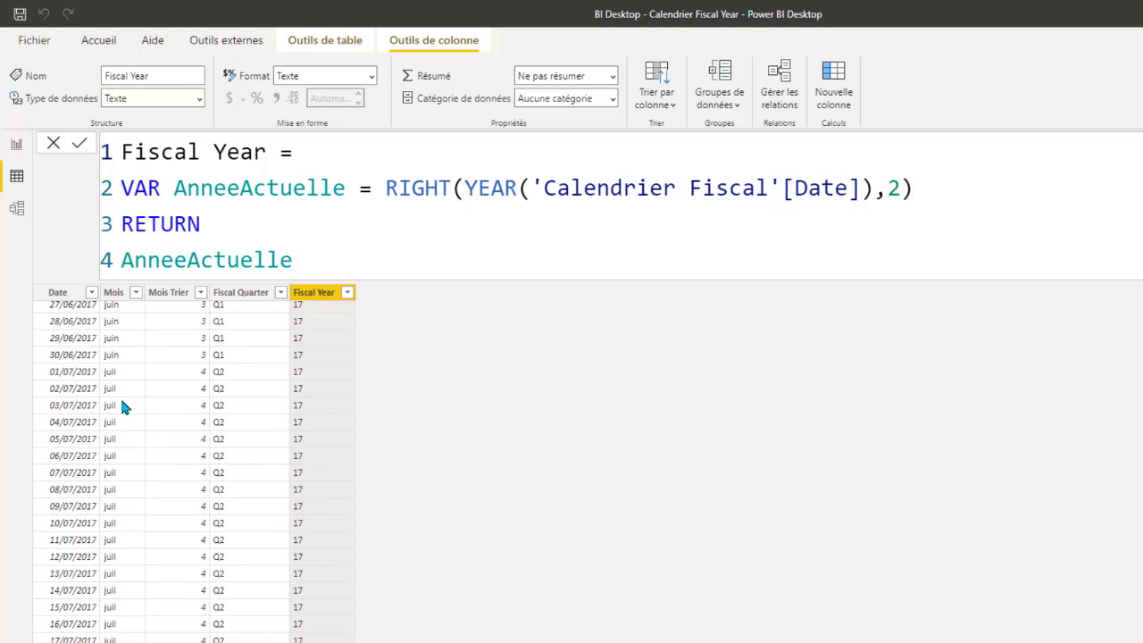
scroll(105, 455, down, 20)
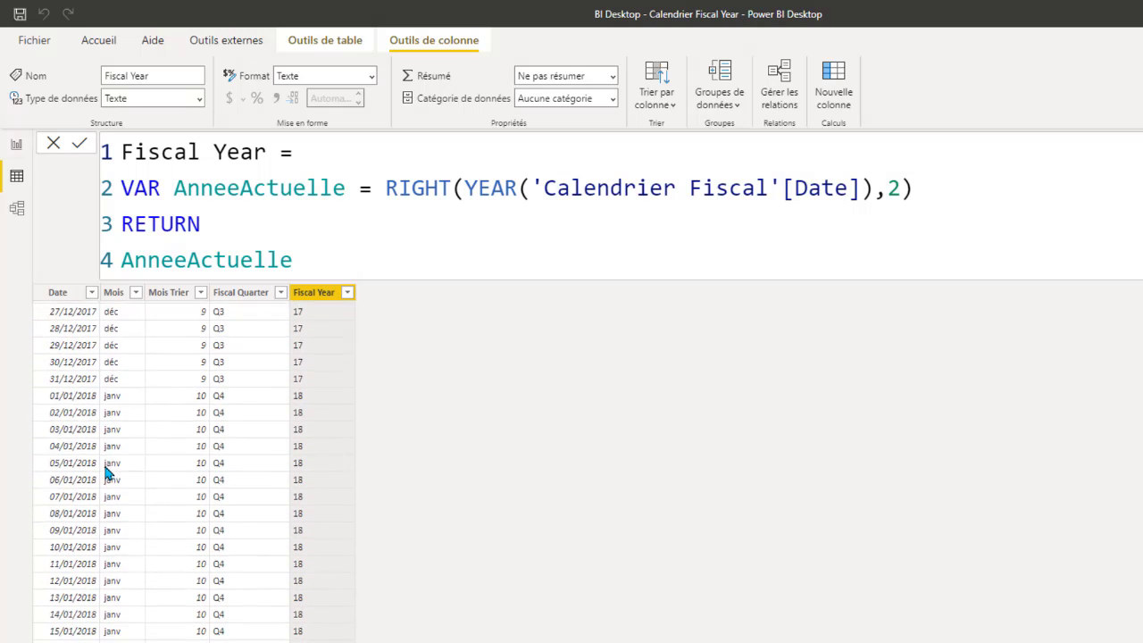
scroll(105, 472, up, 20)
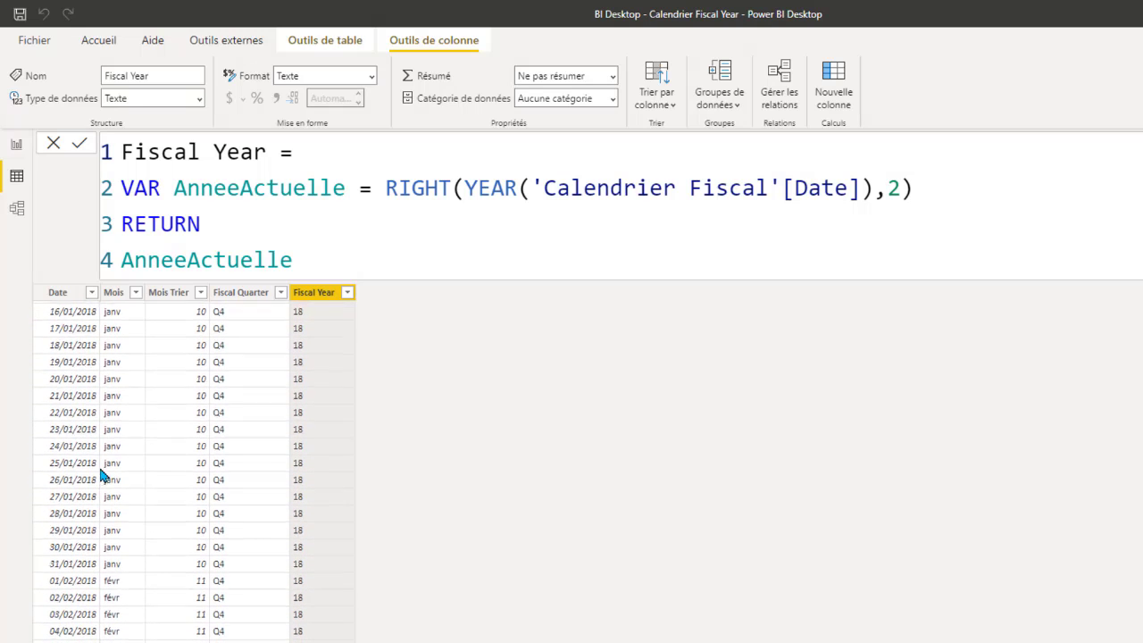
scroll(116, 402, up, 20)
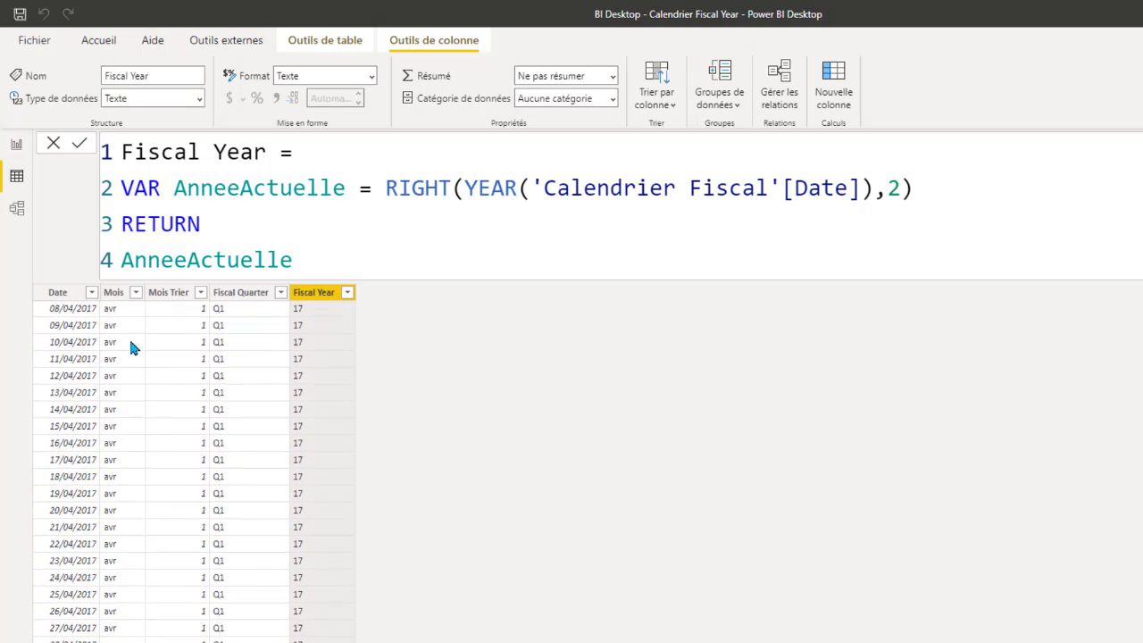
Insert a line above RETURN in the Fiscal Year formula and declare a second variable named AnneePecedente.
click(940, 191)
key(Return)
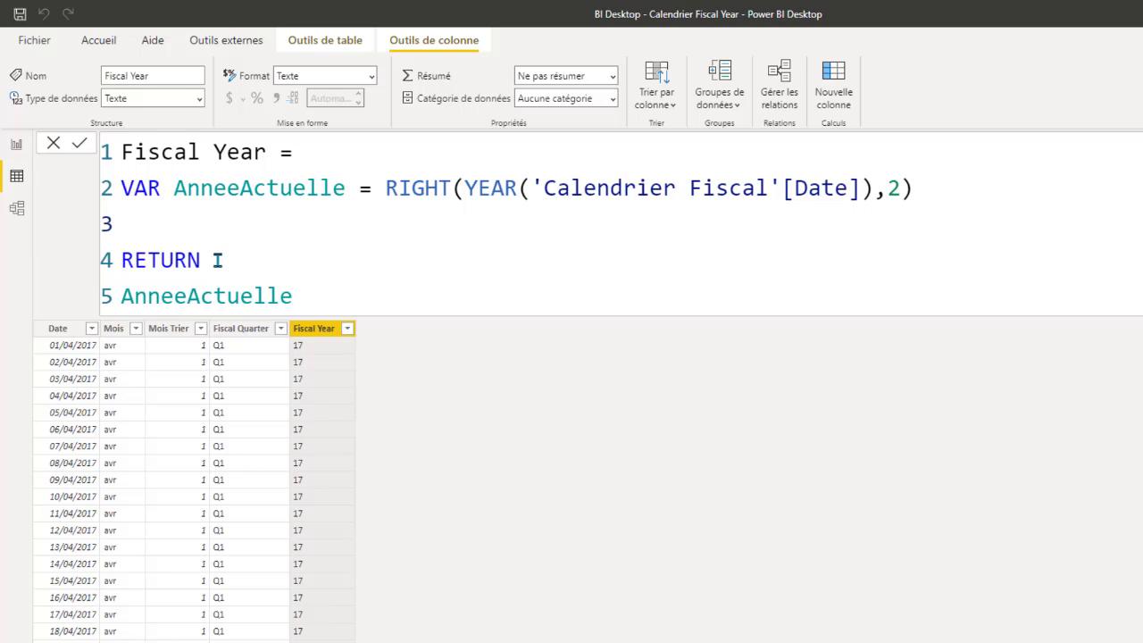
text(VAR A)
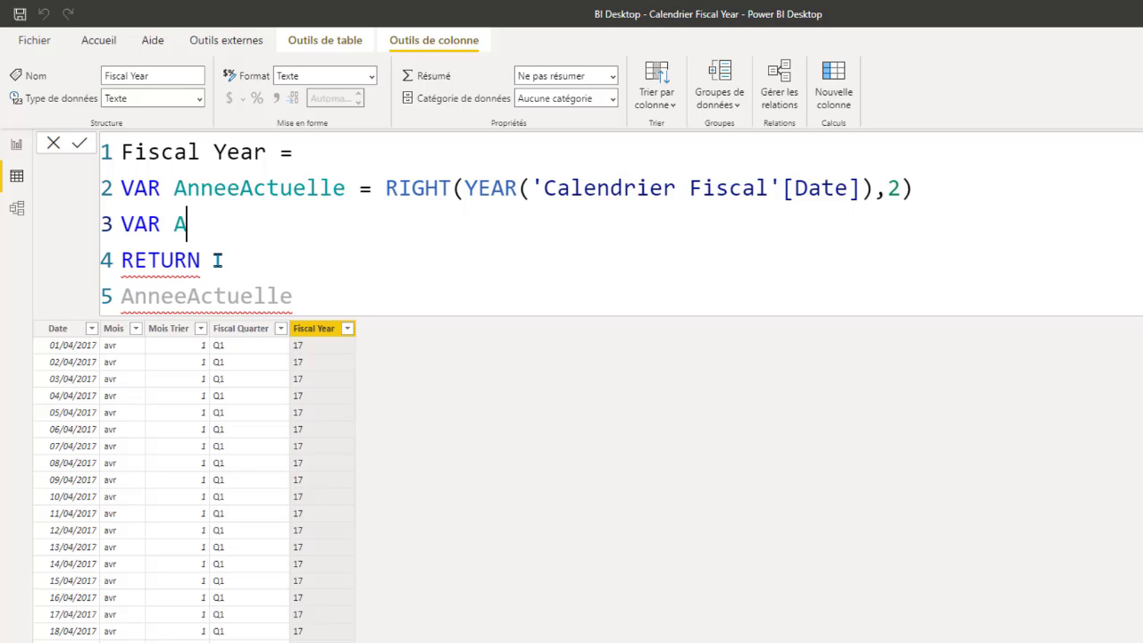
text(cc)
key(BackSpace)
key(BackSpace)
text(nneePec)
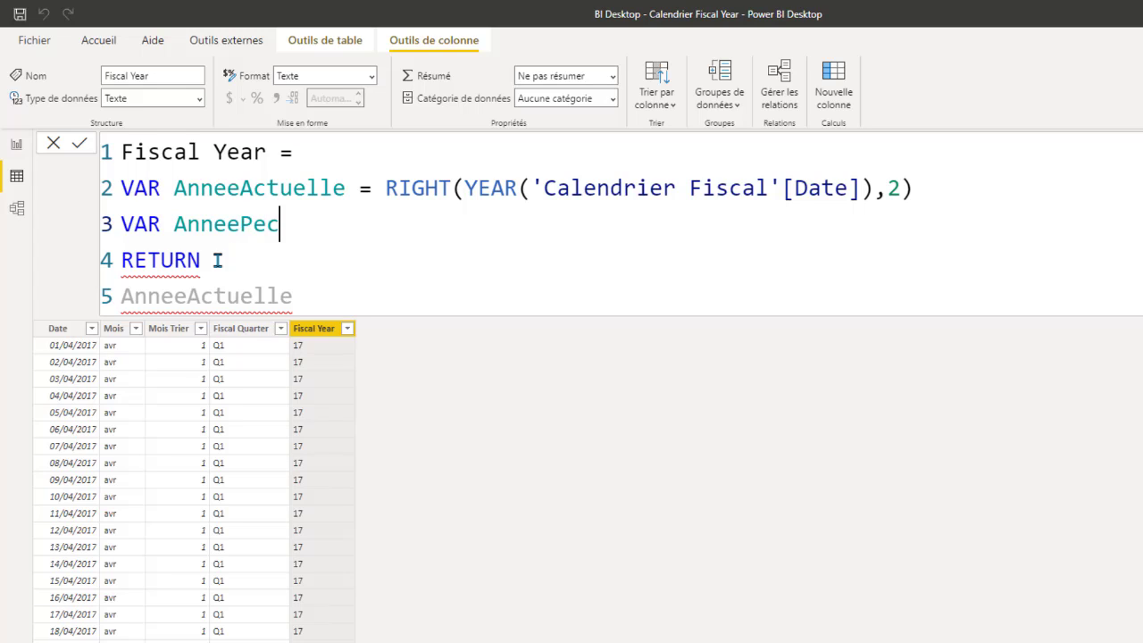
text(edente )
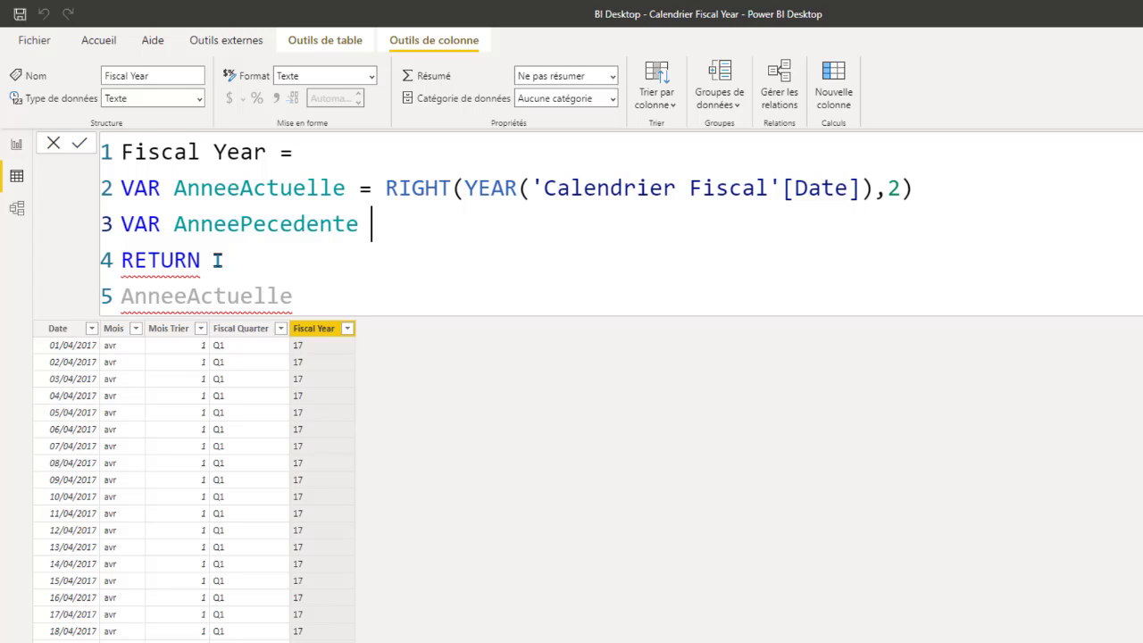
text(=)
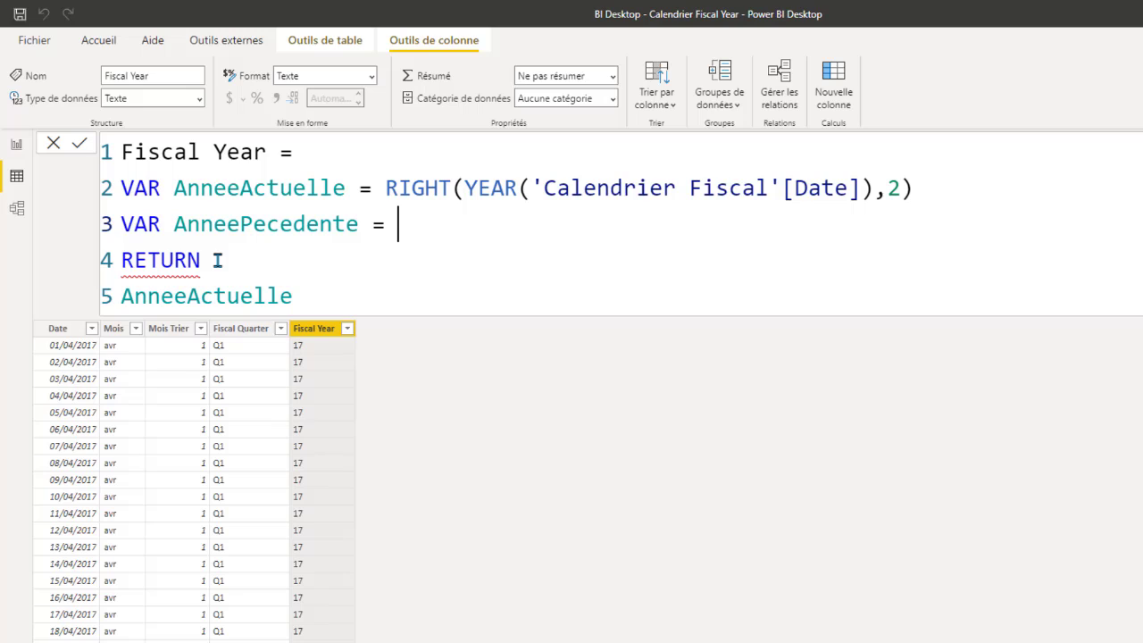
Assign AnneePecedente a copy of the AnneeActuelle expression with 1 subtracted from the year: RIGHT(YEAR('Calendrier Fiscal'[Date])-1,2).
drag(386, 188, 926, 189)
key(ctrl+c)
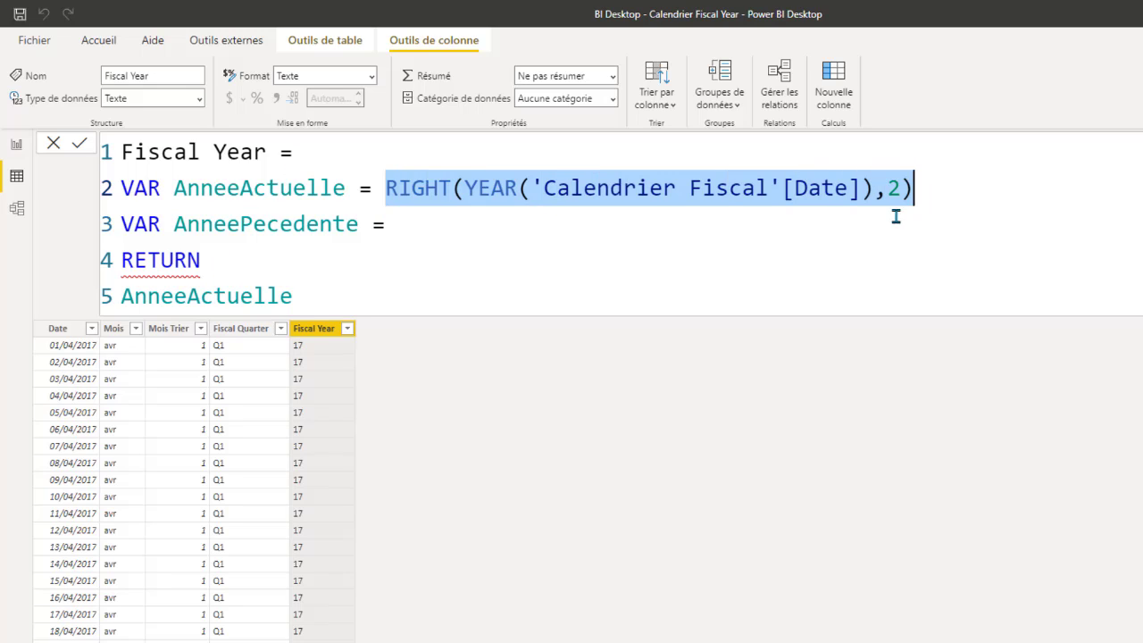
click(416, 226)
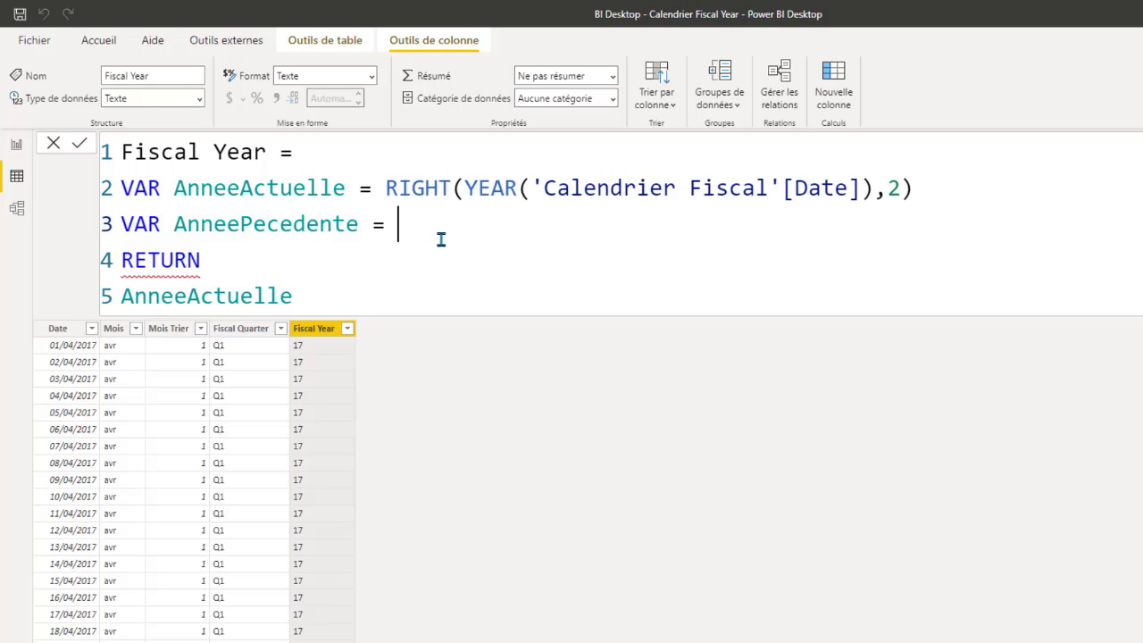
key(ctrl+v)
click(886, 234)
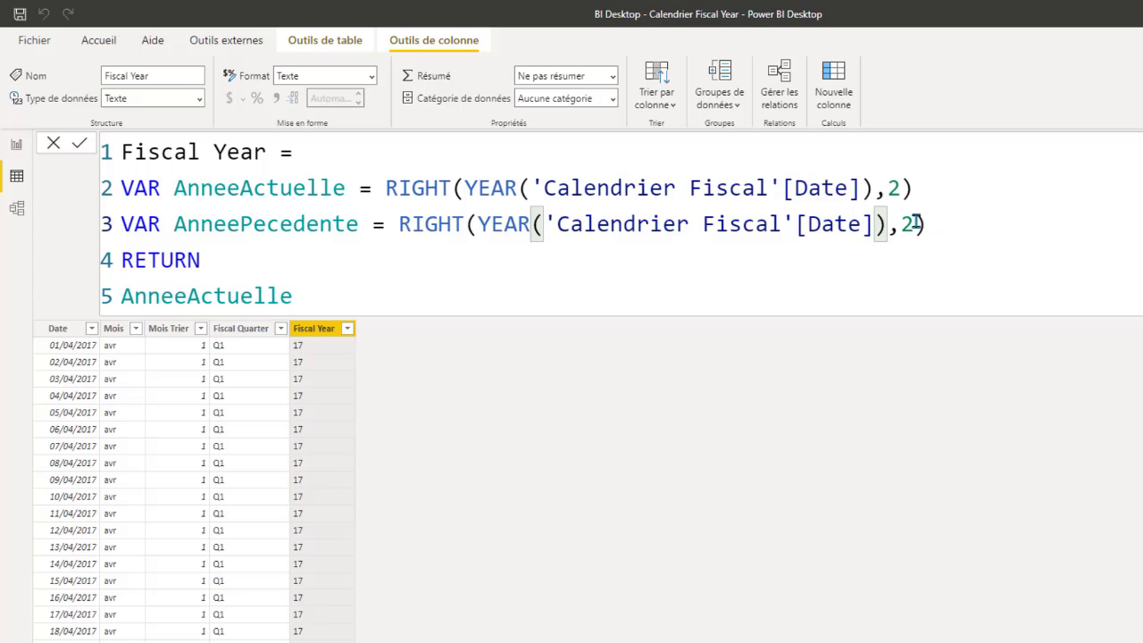
text(-1)
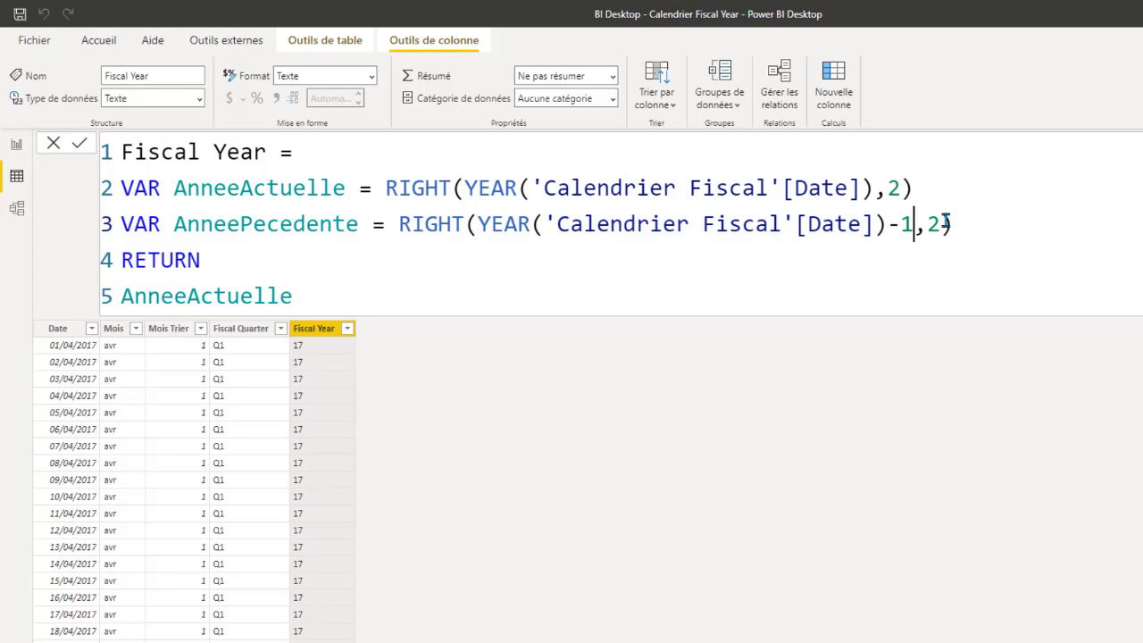
Correct the spelling of the second variable's name to AnneePrecedente in the Fiscal Year formula.
double_click(288, 227)
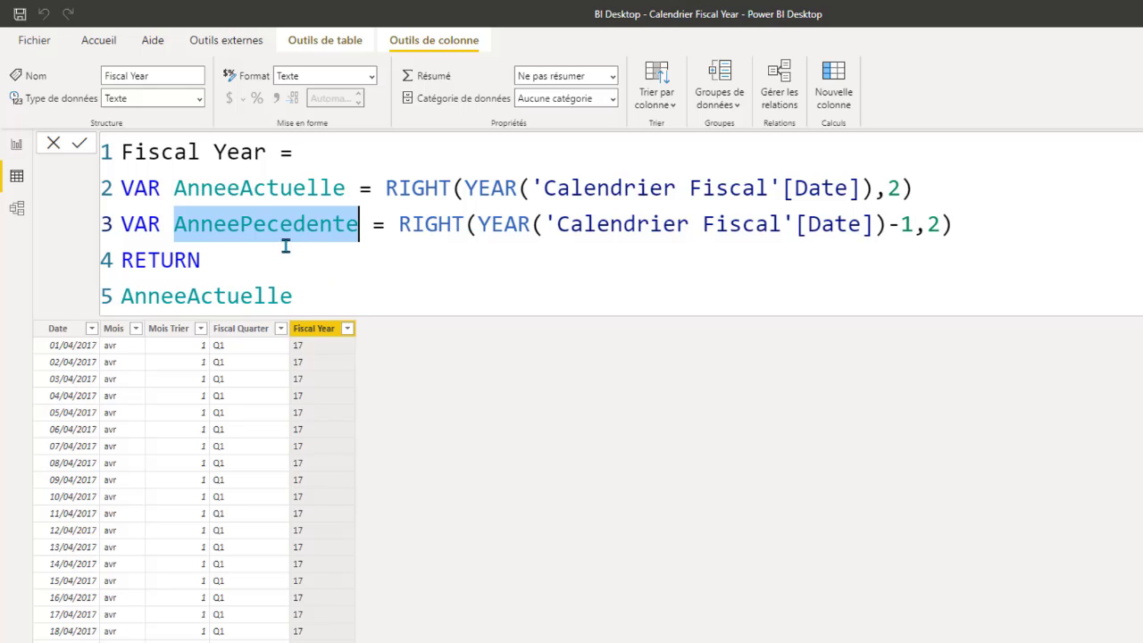
click(254, 224)
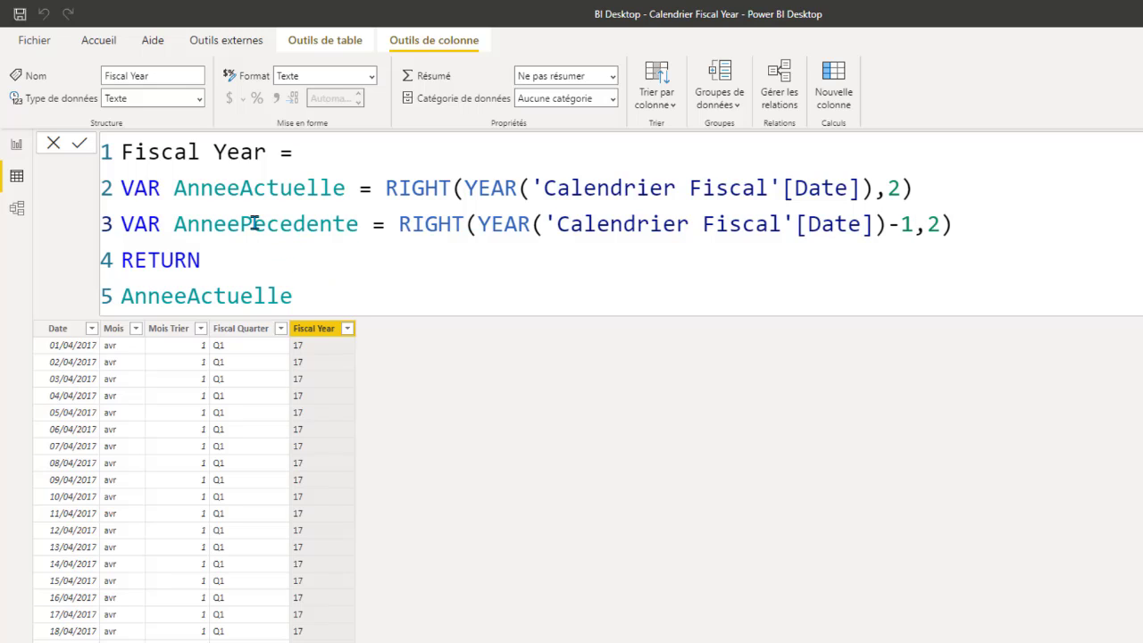
text(r)
Make the Fiscal Year formula return AnneePrecedente instead of AnneeActuelle, commit it and check the years down the table.
double_click(320, 224)
key(ctrl+c)
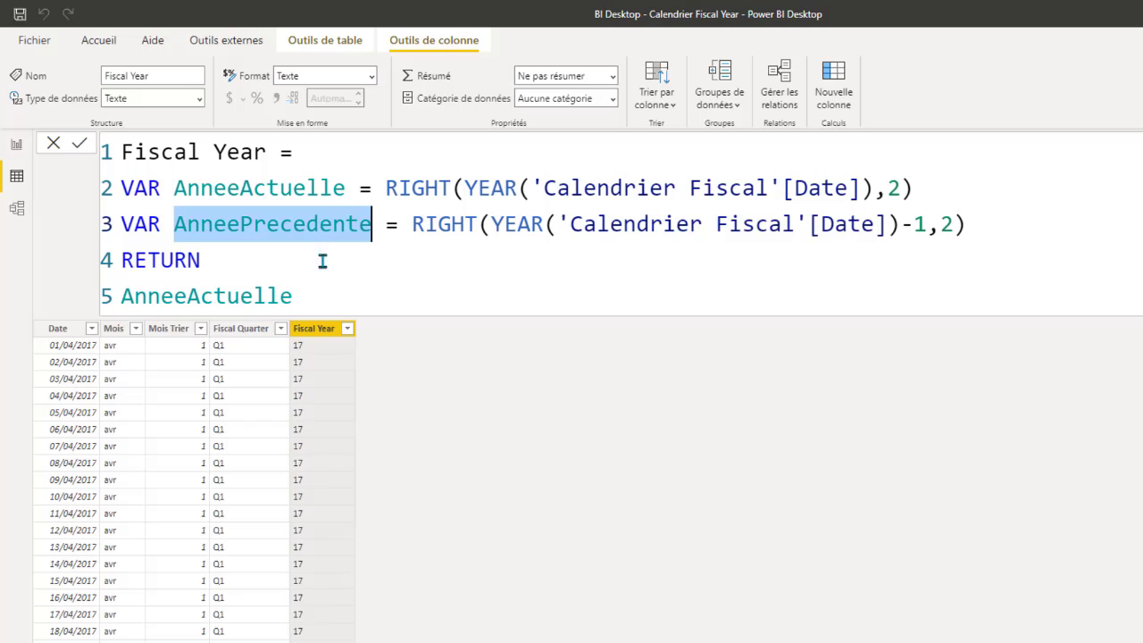
click(255, 295)
double_click(255, 295)
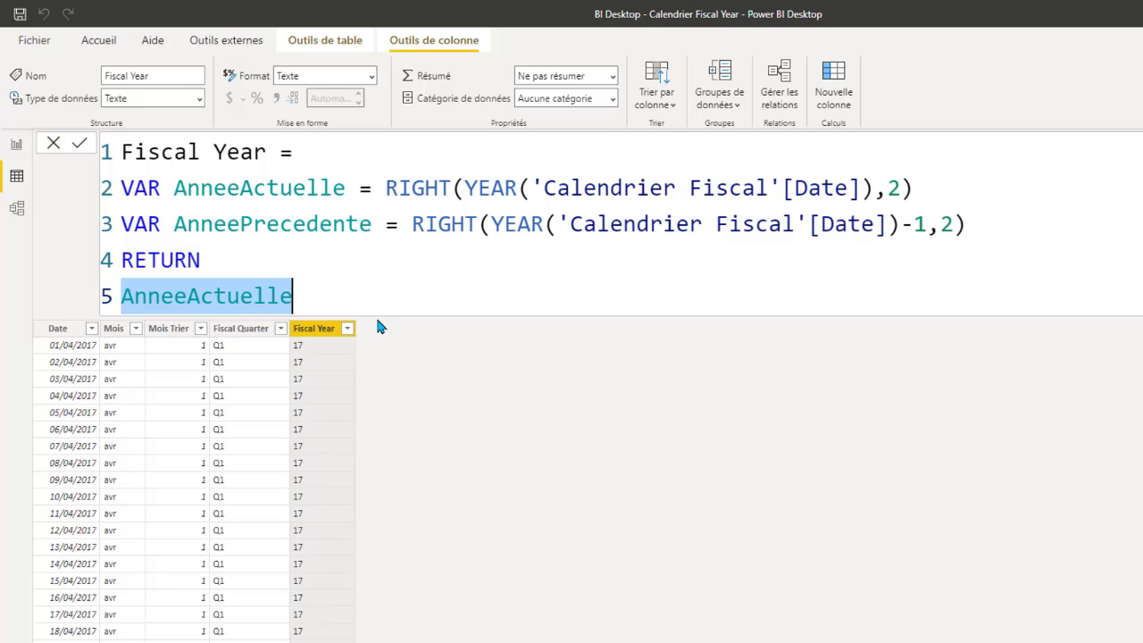
key(ctrl+v)
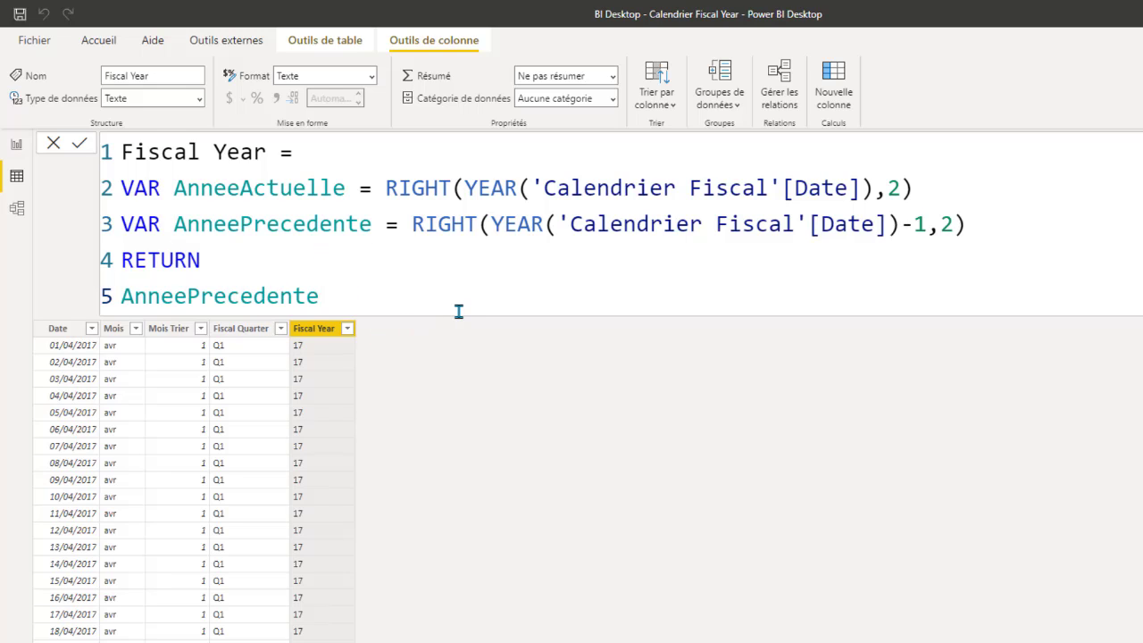
key(Return)
scroll(148, 535, down, 20)
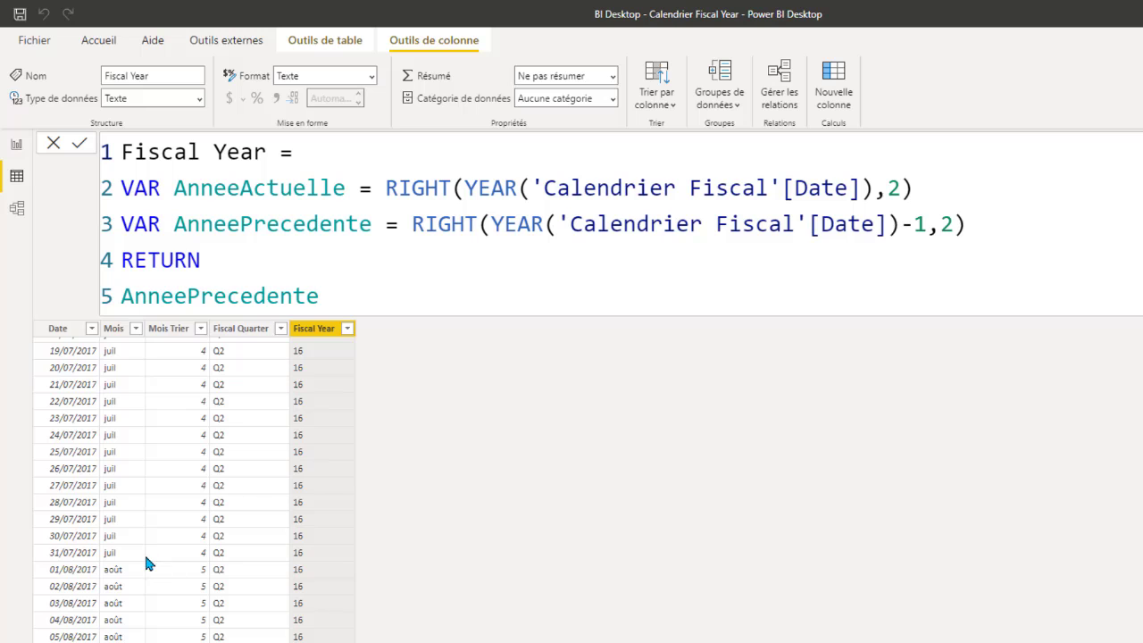
scroll(144, 552, down, 20)
scroll(306, 527, down, 20)
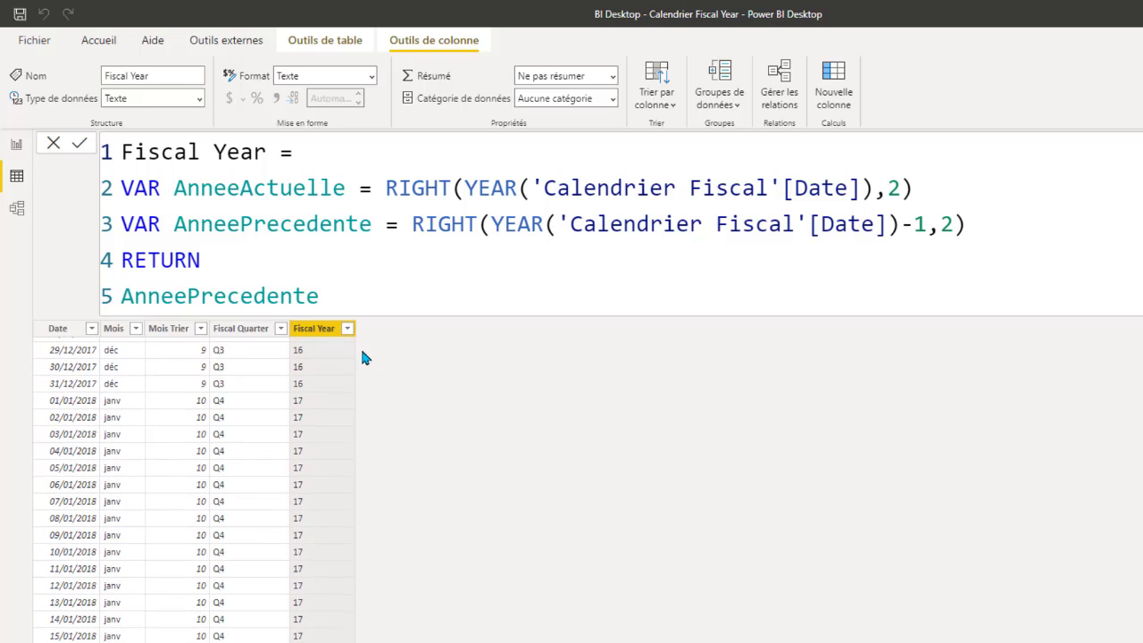
scroll(360, 348, up, 20)
Insert a line above RETURN in the Fiscal Year formula and declare a third variable named AnneeSuivante.
click(991, 226)
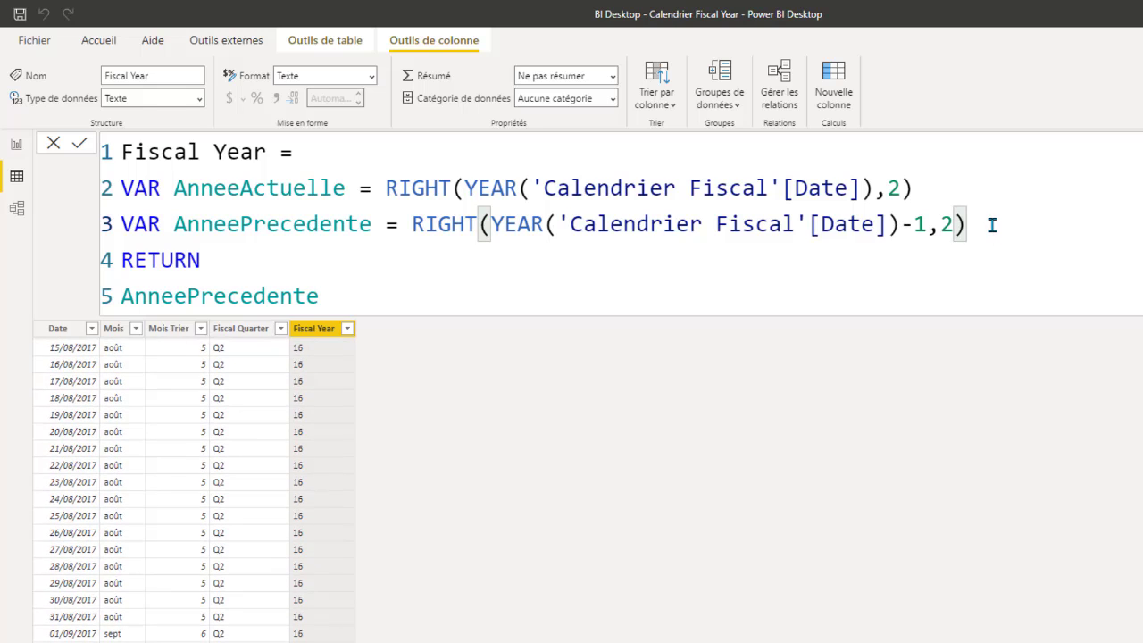
key(Return)
text(VA)
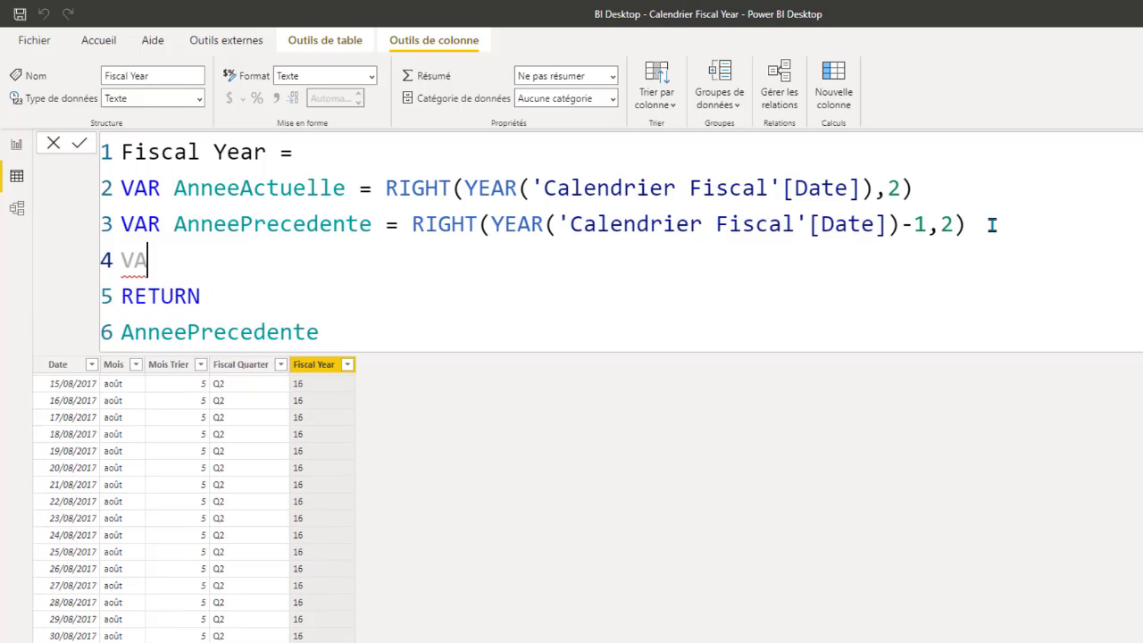
text(R Annee)
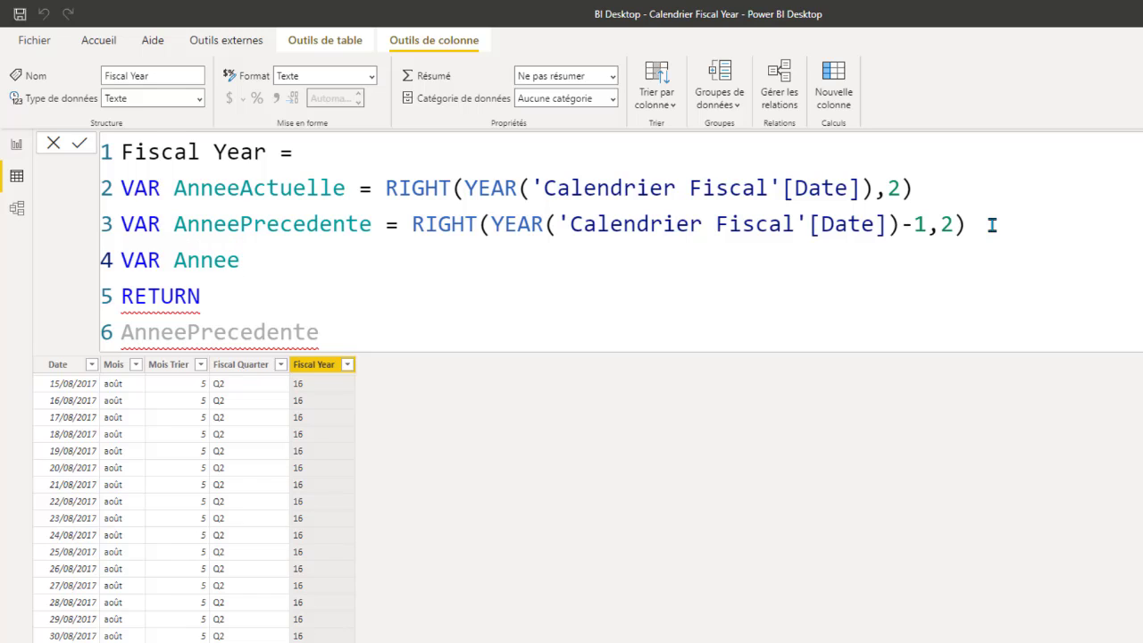
text(Suivante )
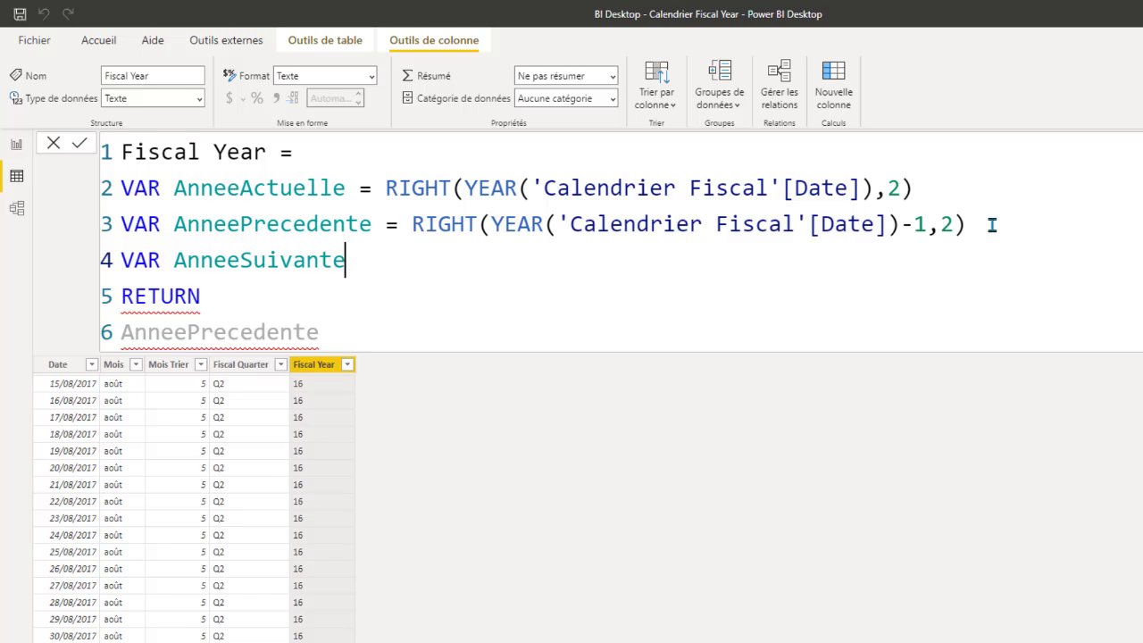
text(=)
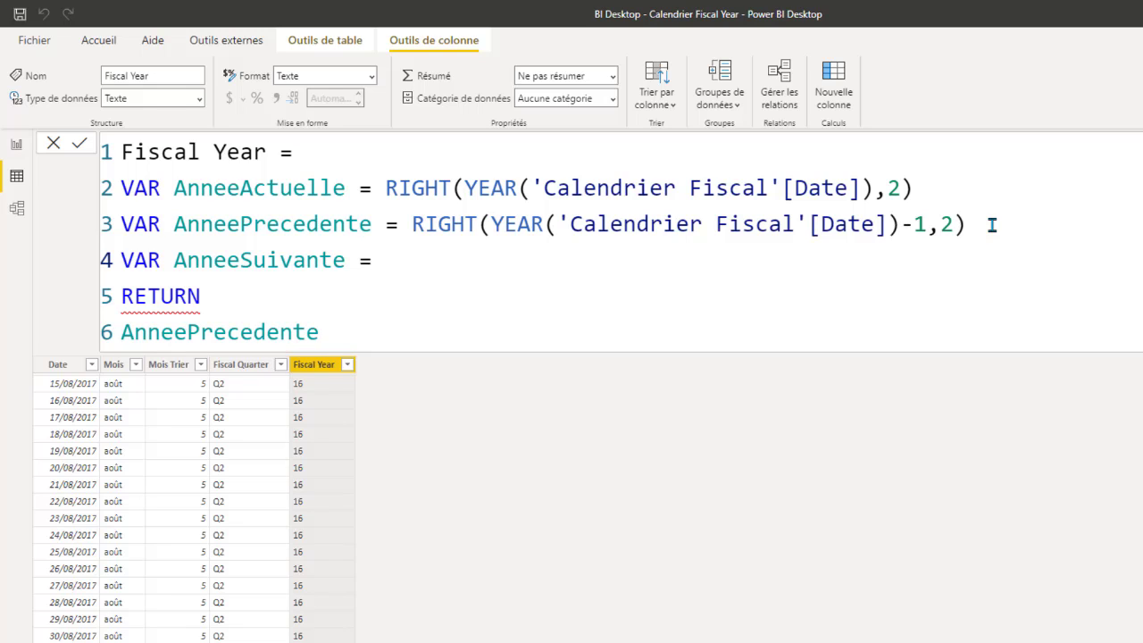
Assign AnneeSuivante a copy of the AnneePrecedente expression with 1 added to the year: RIGHT(YEAR('Calendrier Fiscal'[Date])+1,2).
drag(1021, 225, 414, 224)
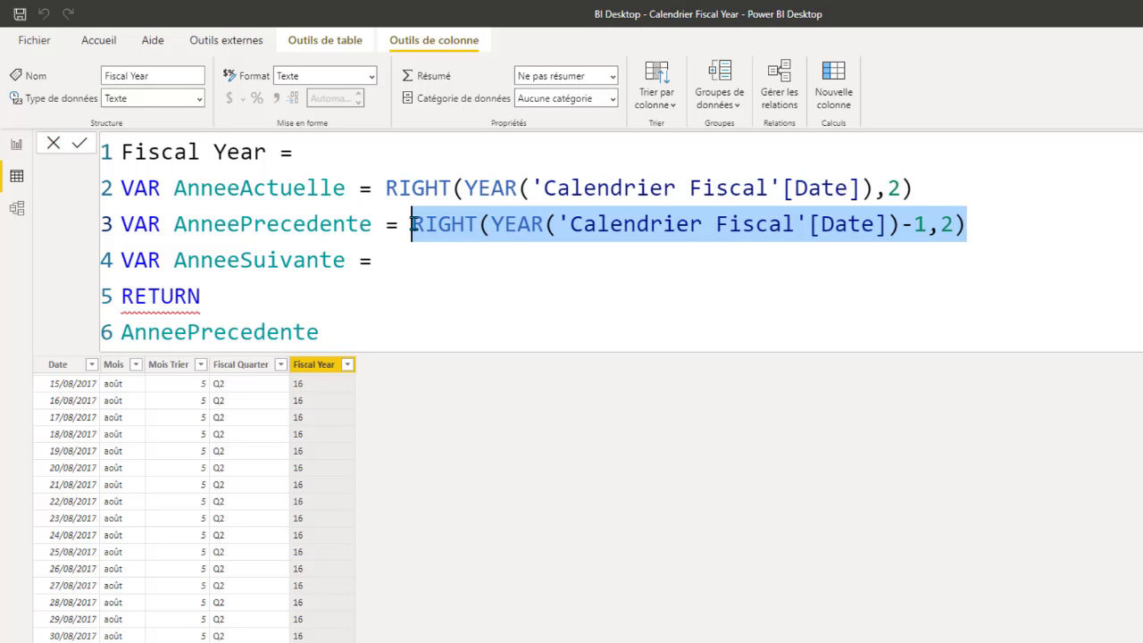
click(450, 262)
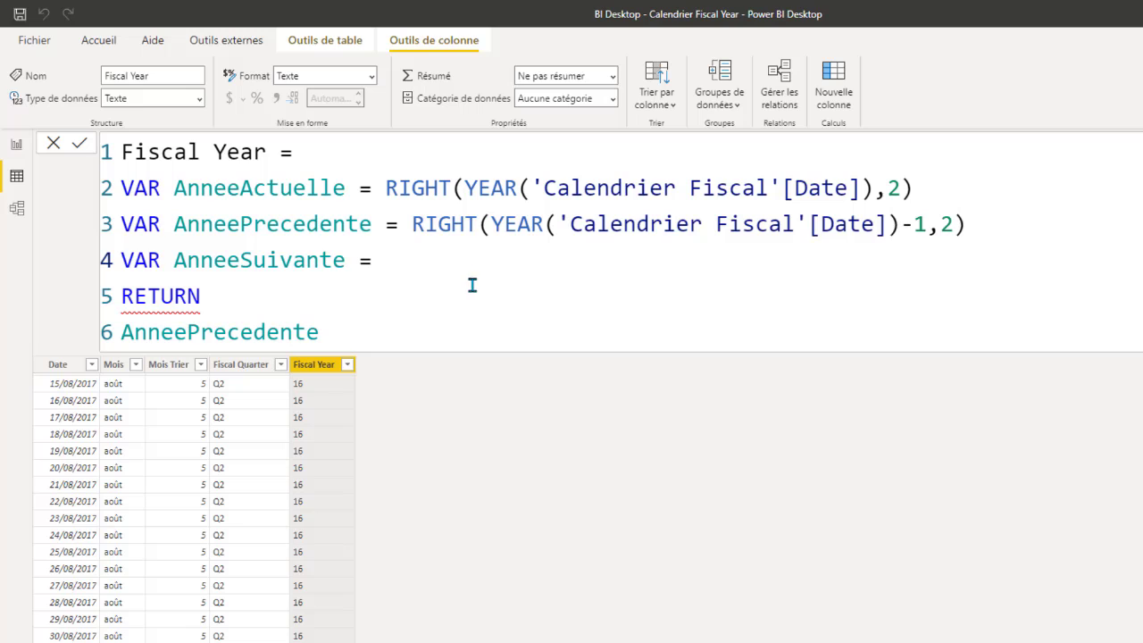
text(RIGHT(YEAR('Calendrier Fiscal'[Date])-1,2))
click(888, 264)
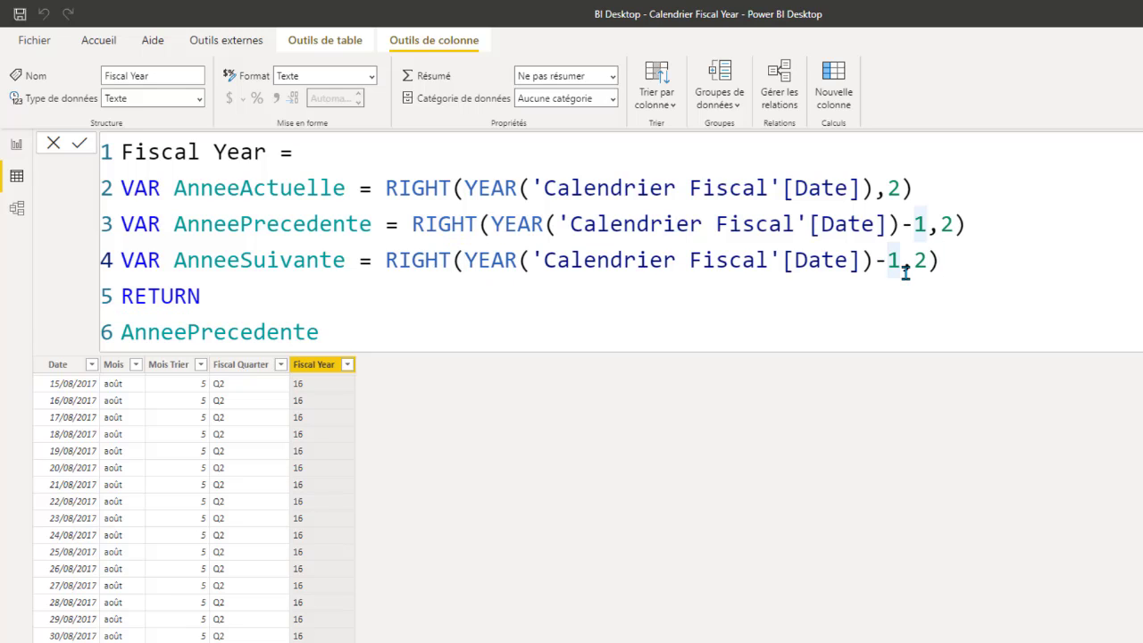
key(BackSpace)
text(1)
key(BackSpace)
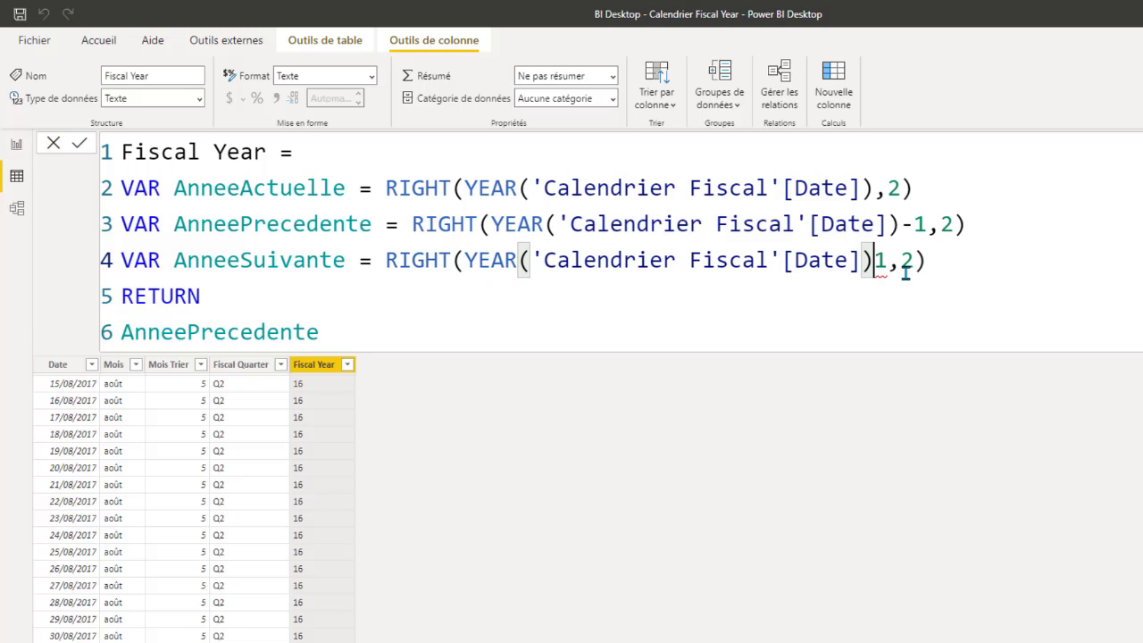
text(+)
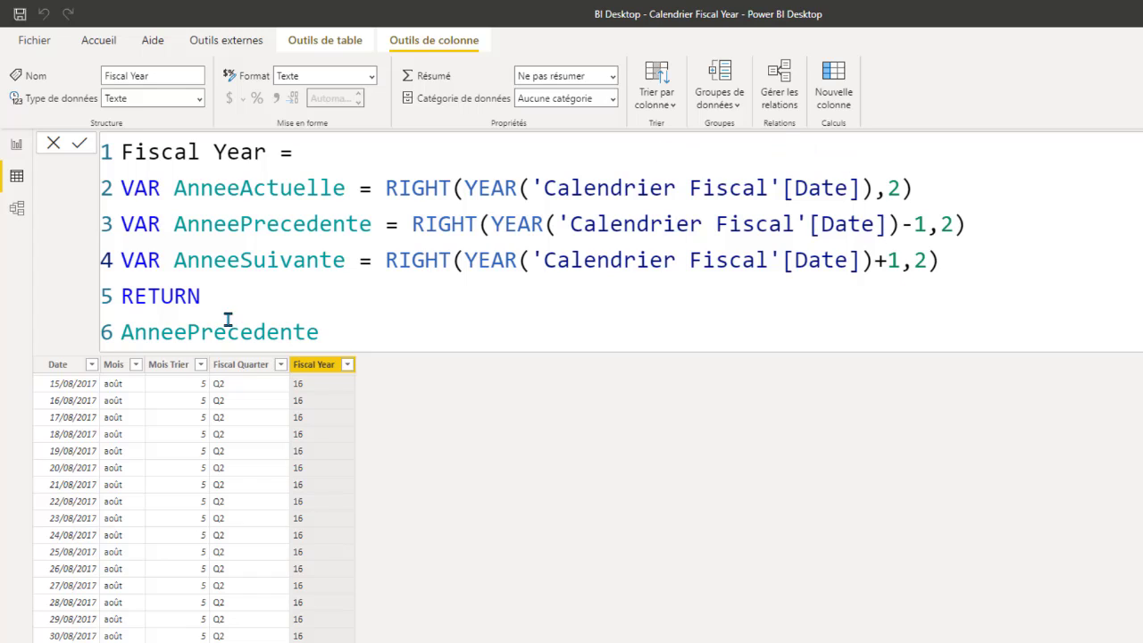
Make the Fiscal Year formula return AnneeSuivante, commit it and check the years down the table.
double_click(268, 261)
key(ctrl+c)
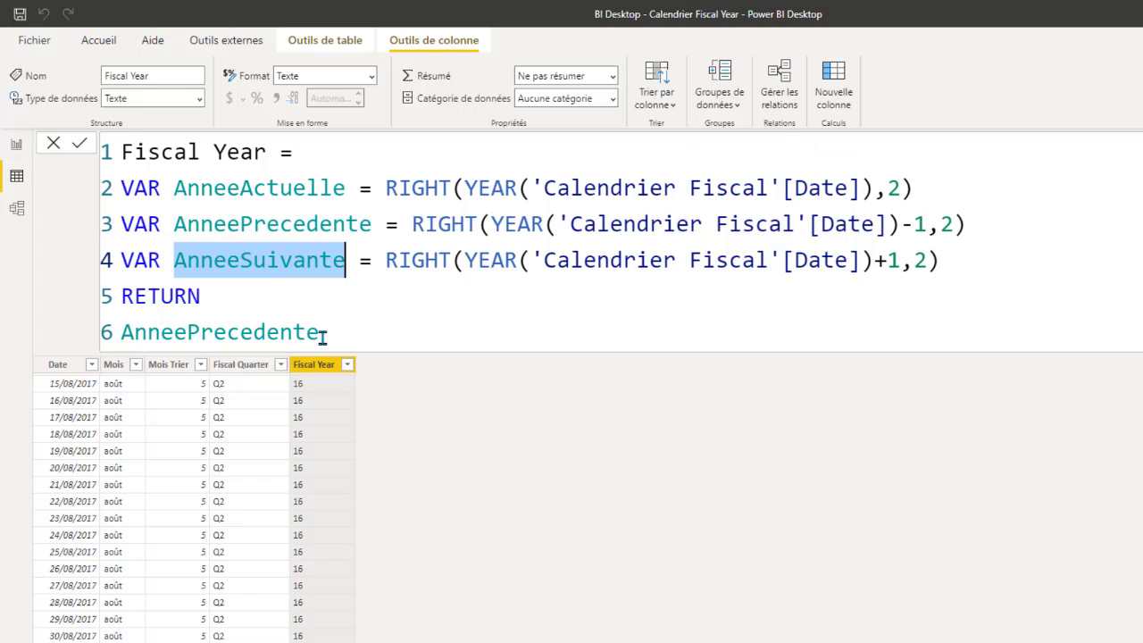
double_click(225, 330)
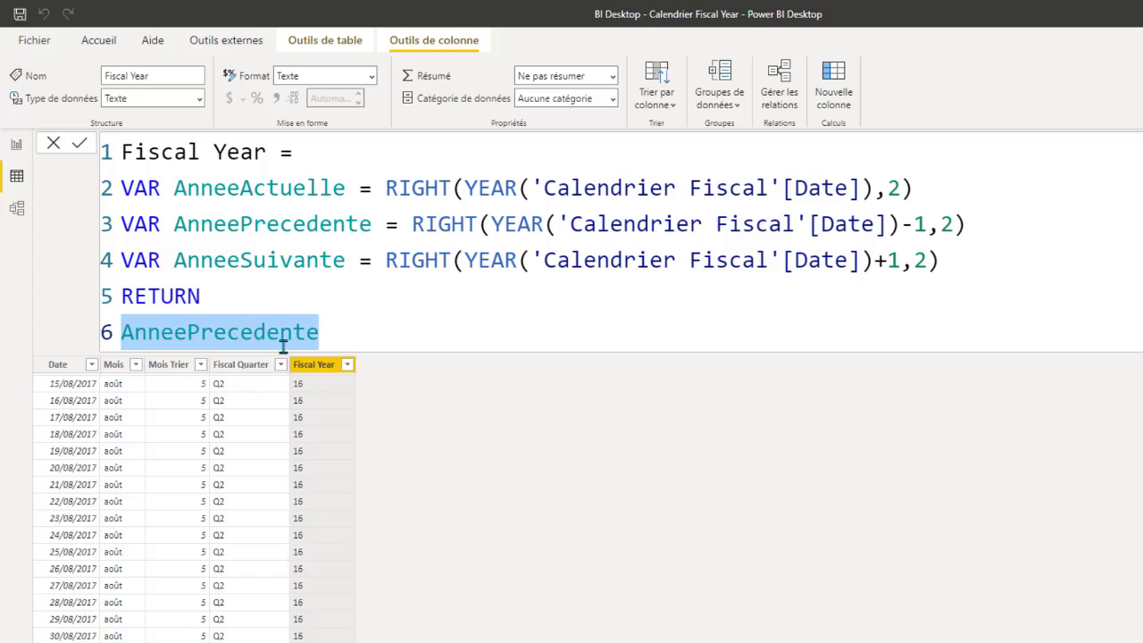
key(ctrl+v)
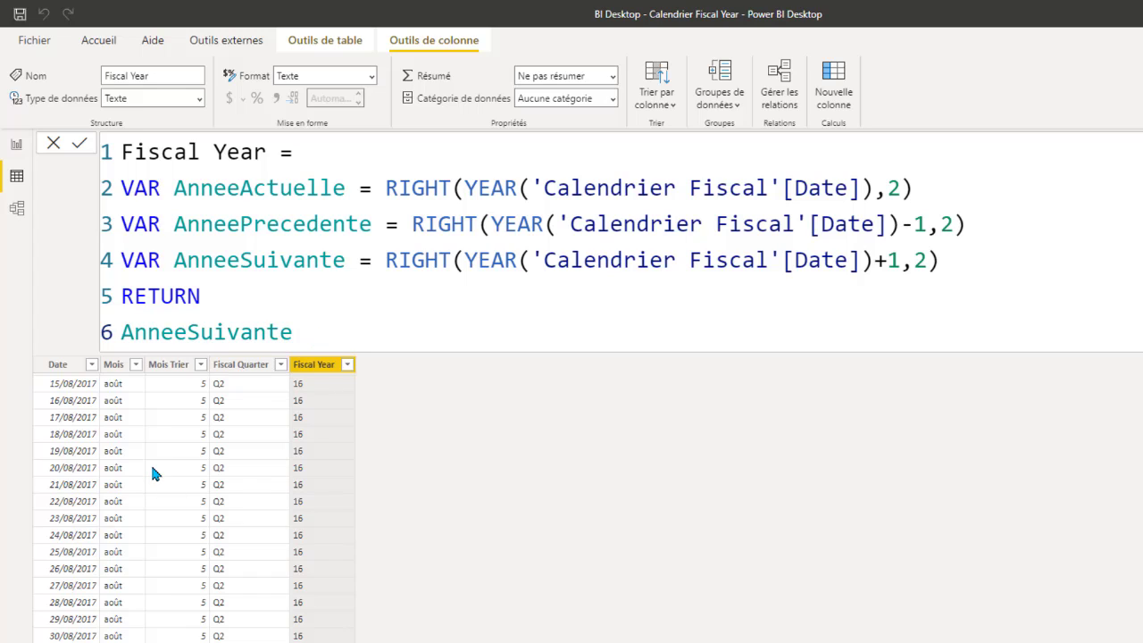
key(Return)
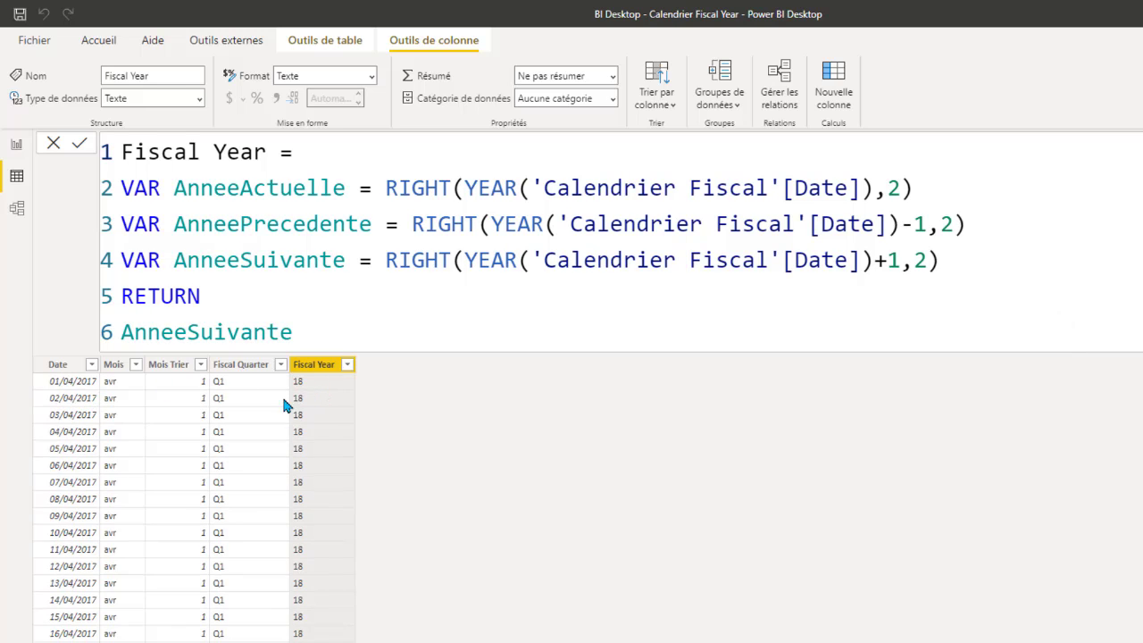
scroll(143, 479, down, 20)
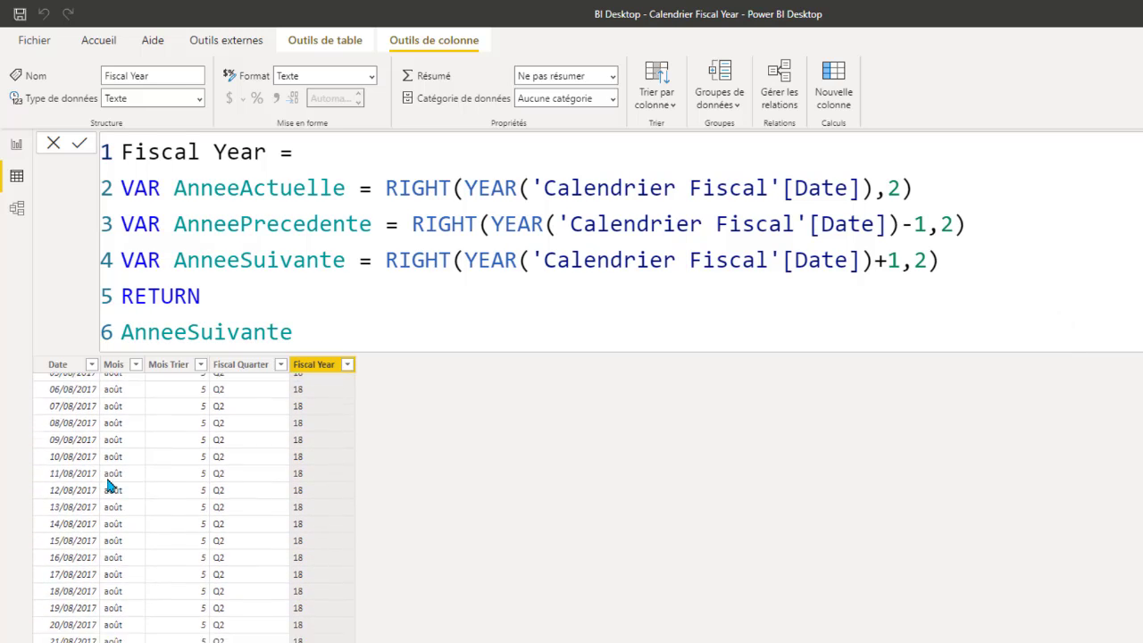
scroll(107, 485, down, 20)
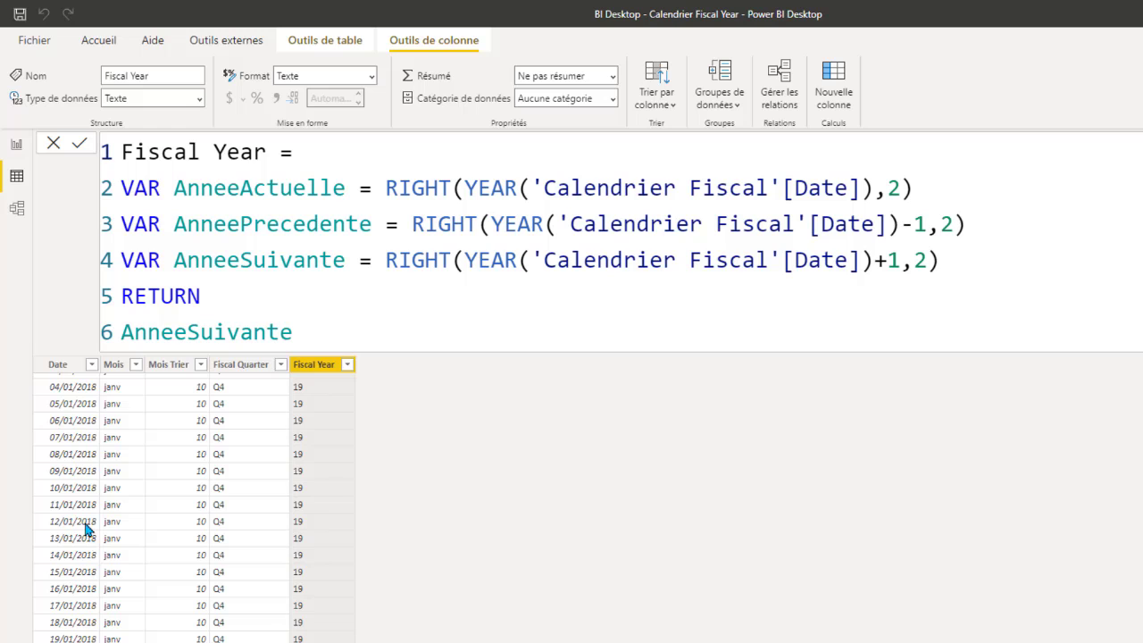
scroll(273, 466, up, 20)
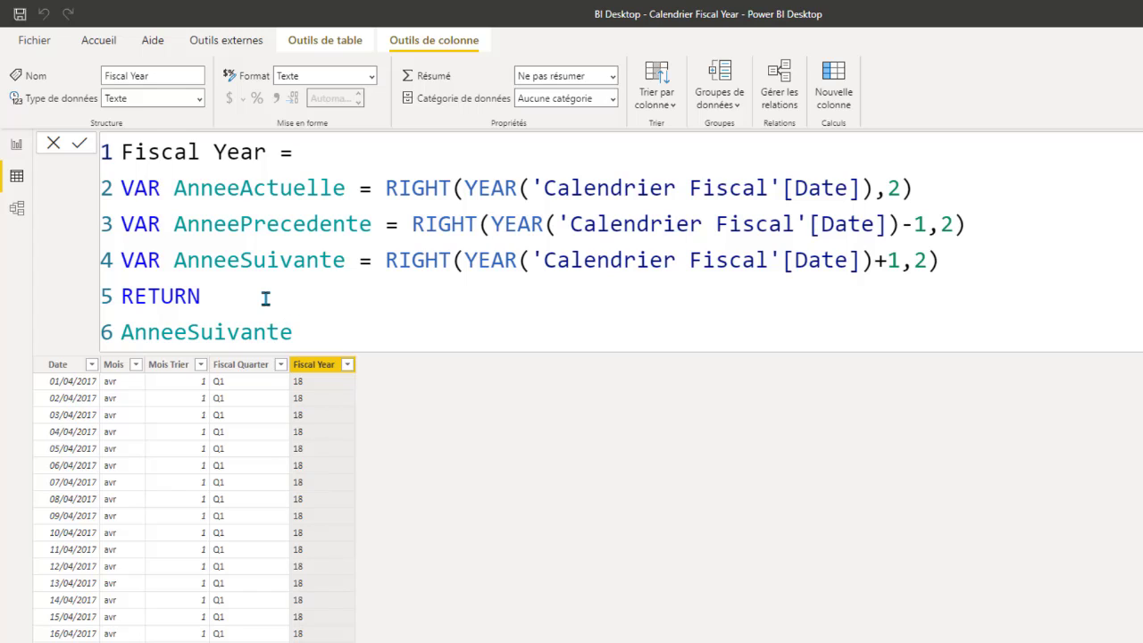
Declare a fourth variable named AnneeFiscale after AnneeSuivante, with an empty line below it for its expression.
click(992, 261)
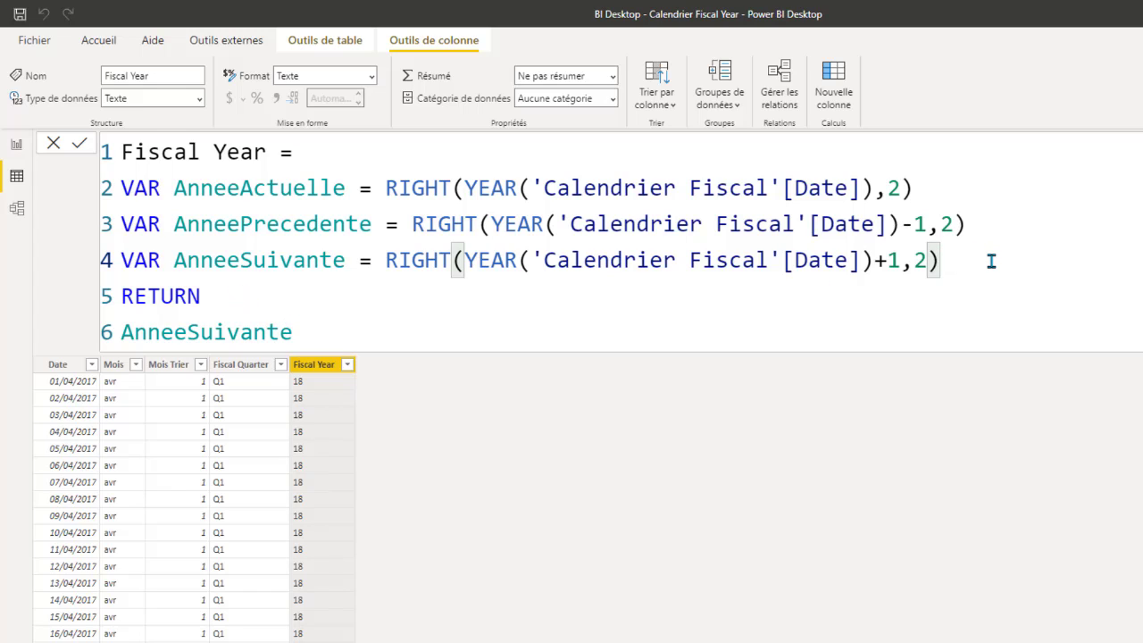
key(Return)
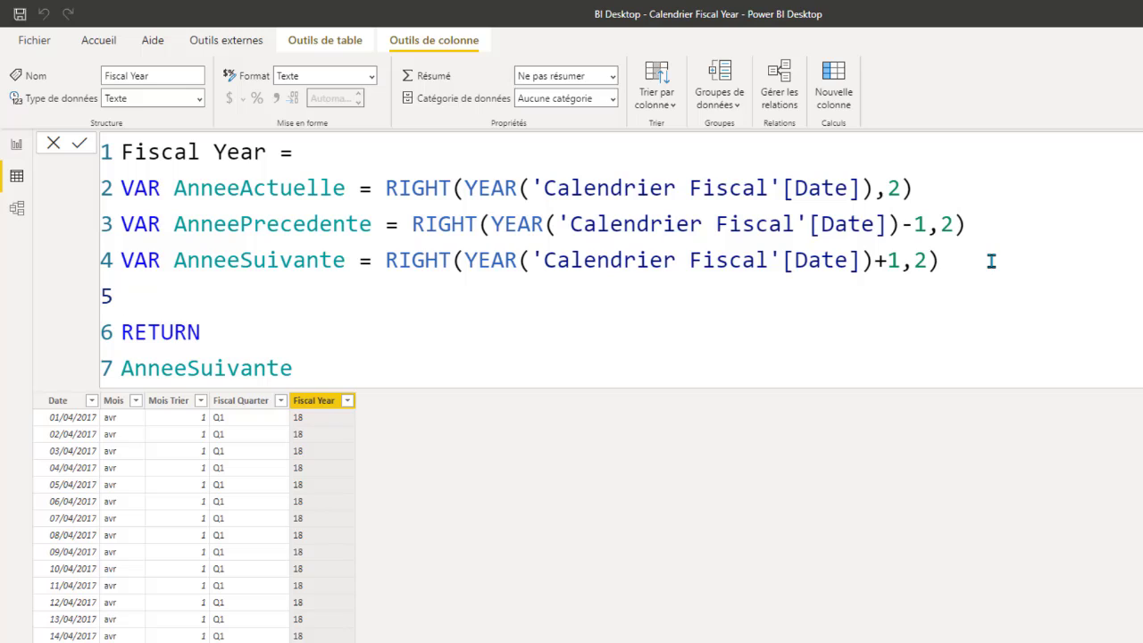
text(VAR Annee)
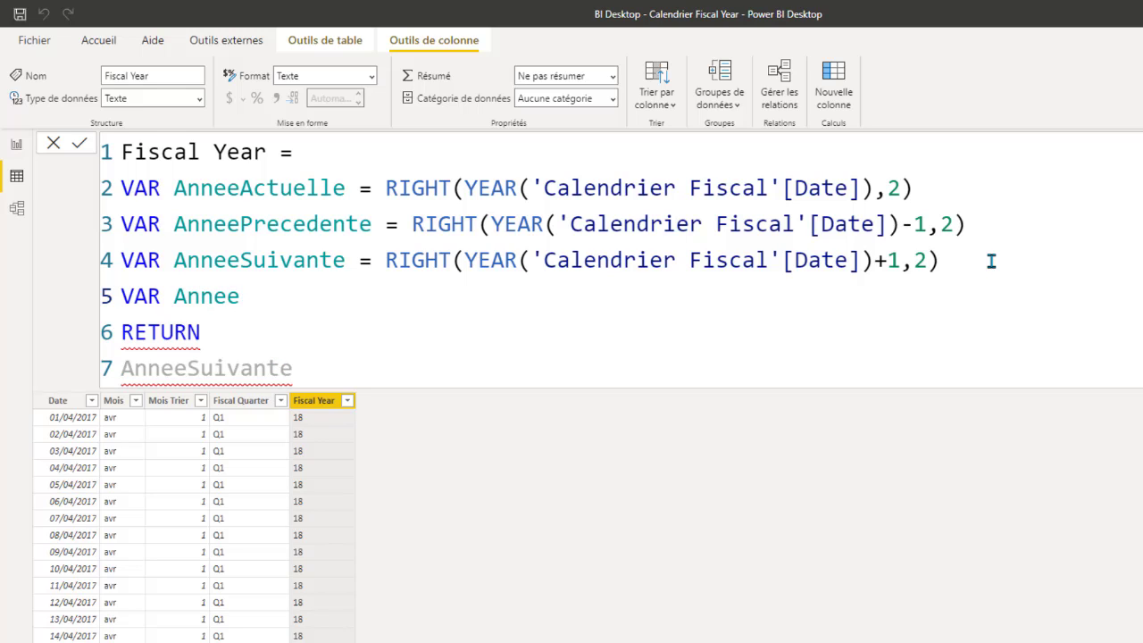
text(Fiscale )
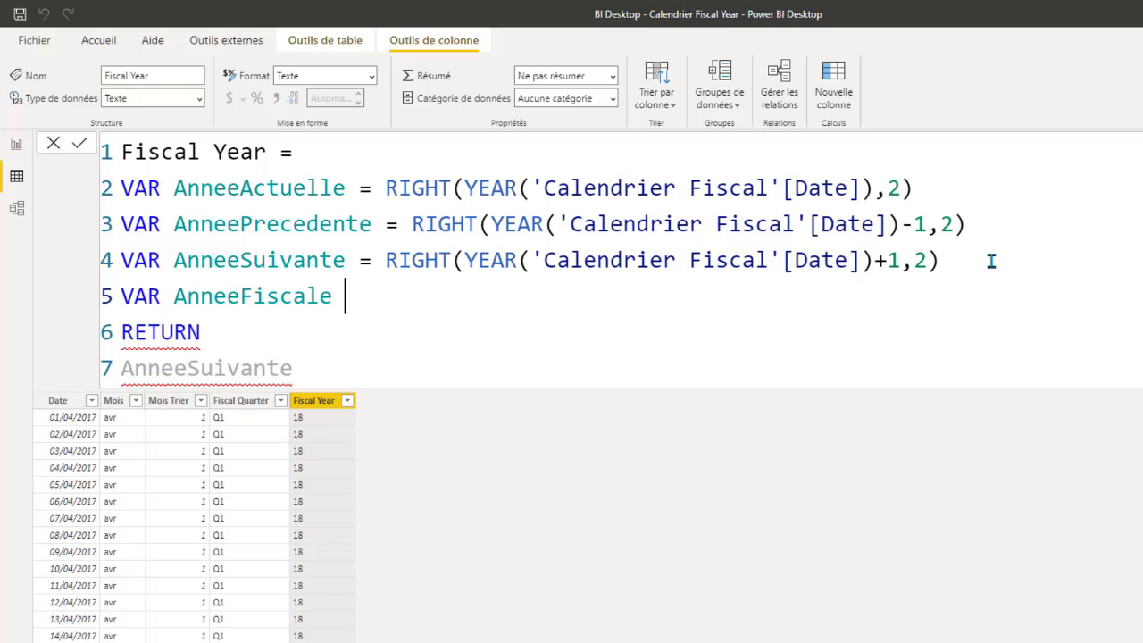
text(=)
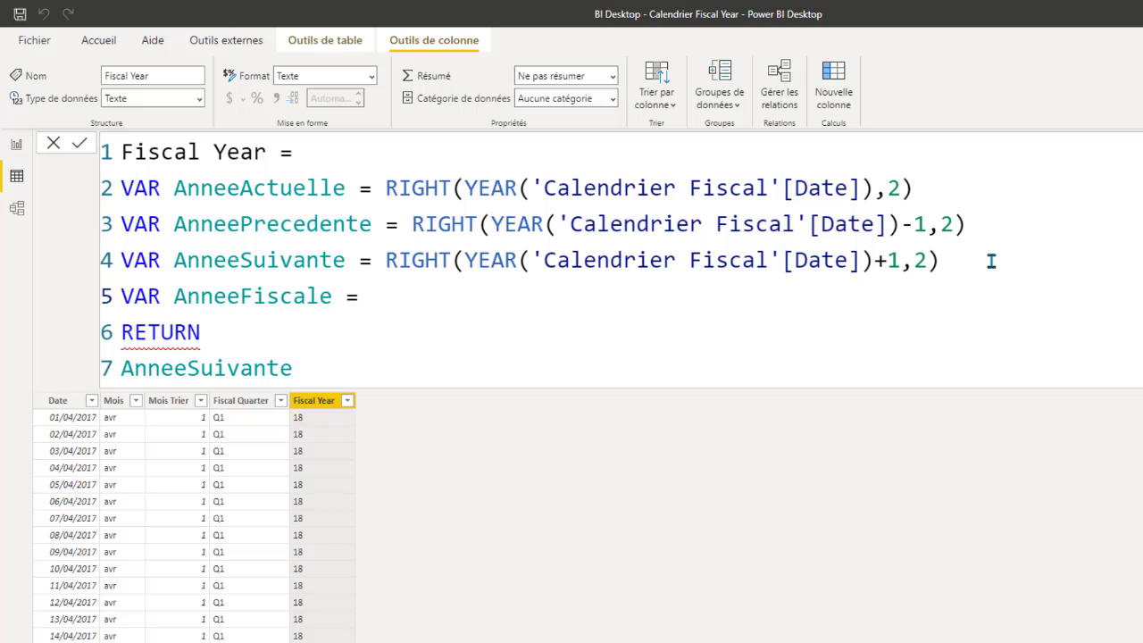
key(shift+Return)
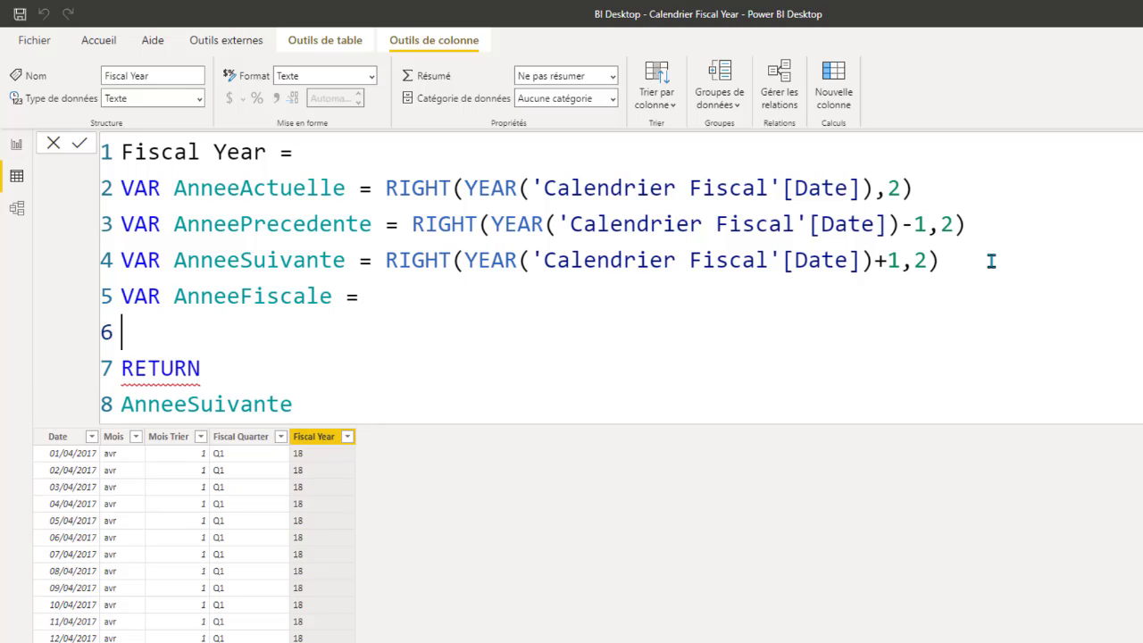
Replace AnneeSuivante with AnneeFiscale as the variable returned by the Fiscal Year formula.
click(241, 297)
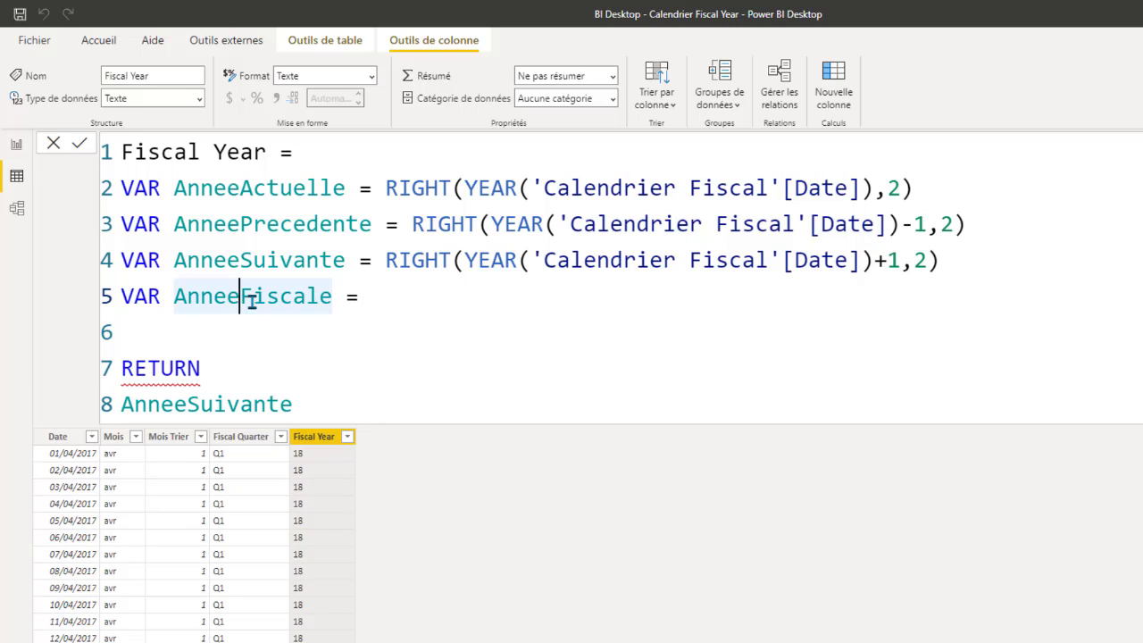
double_click(227, 404)
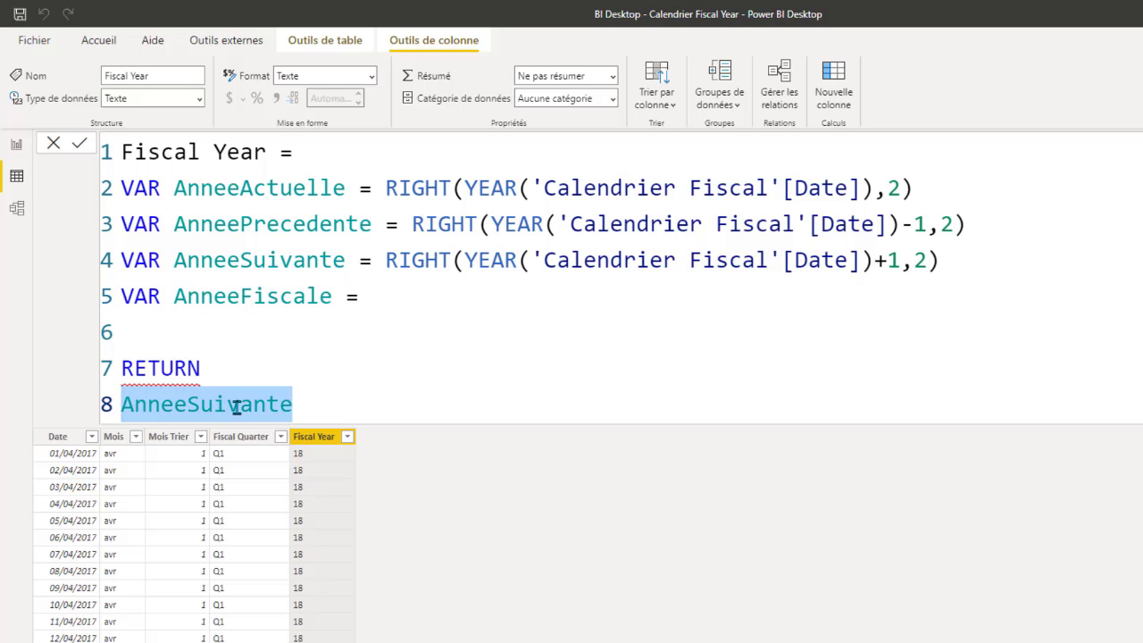
text(VAR AnneeFiscale =)
drag(437, 414, 64, 424)
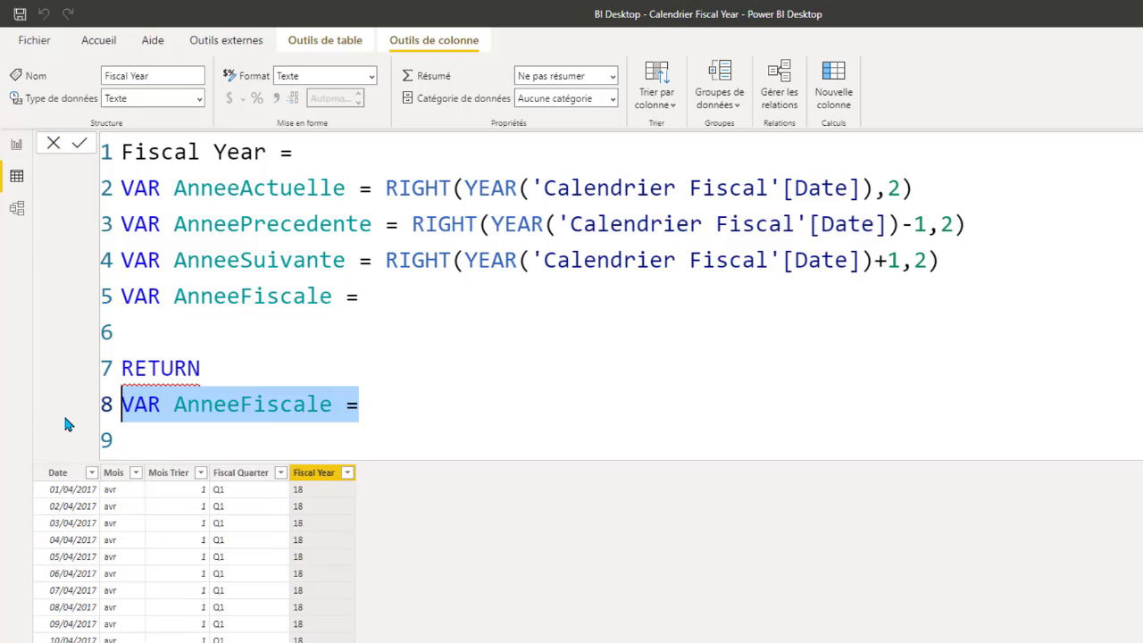
key(ctrl+x)
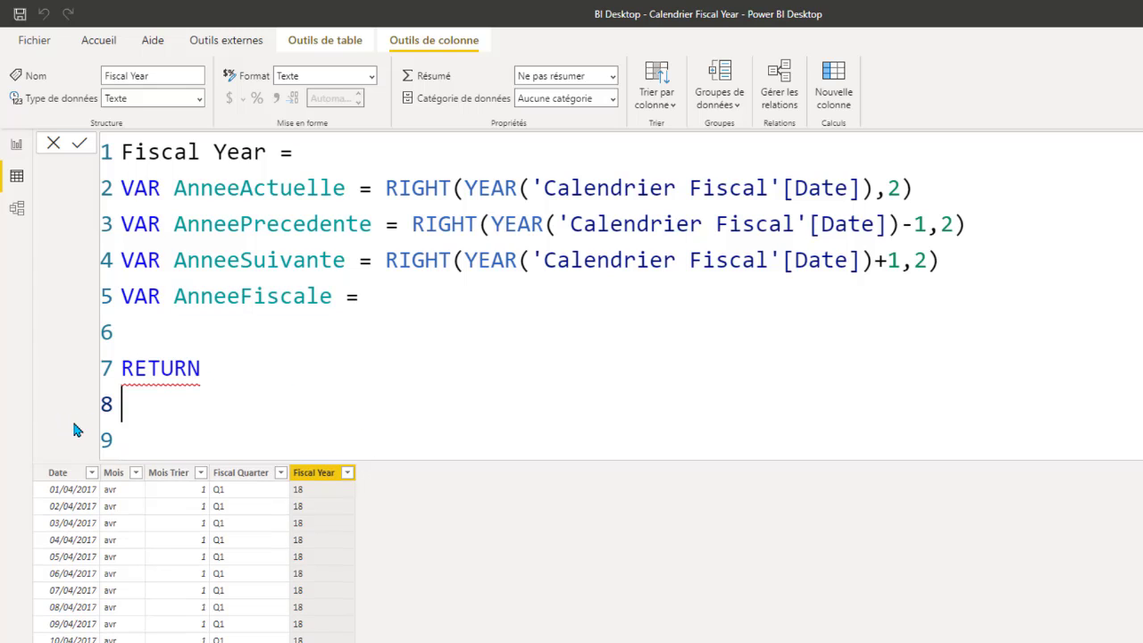
double_click(255, 294)
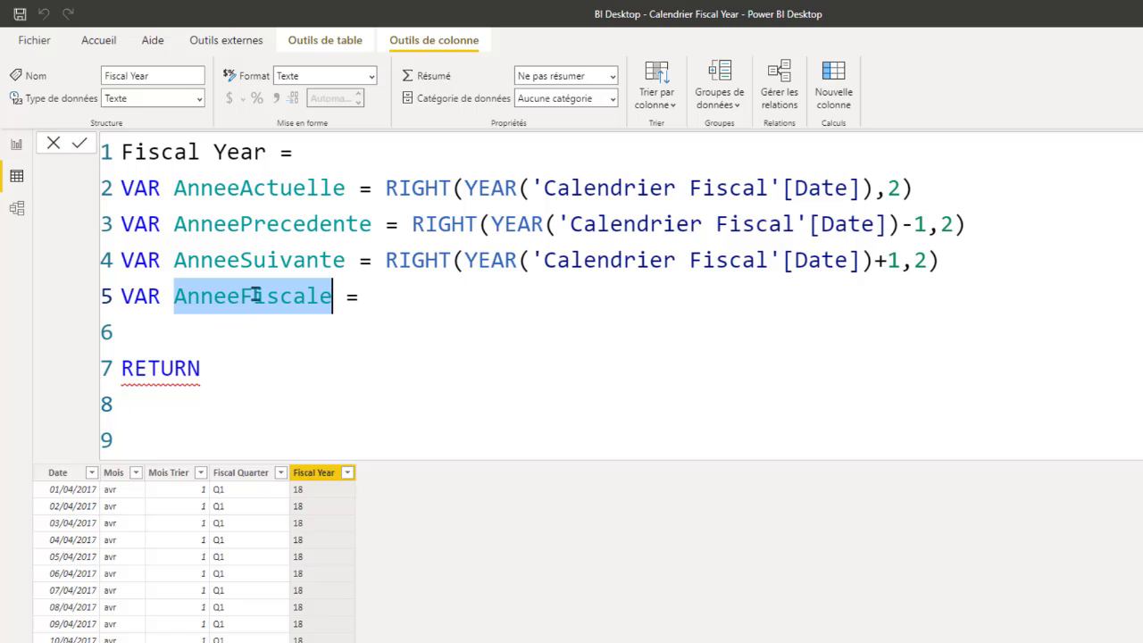
key(ctrl+c)
click(143, 407)
key(ctrl+v)
Start an indented IF function on the empty line below VAR AnneeFiscale, with a new line inside it for the condition.
click(159, 339)
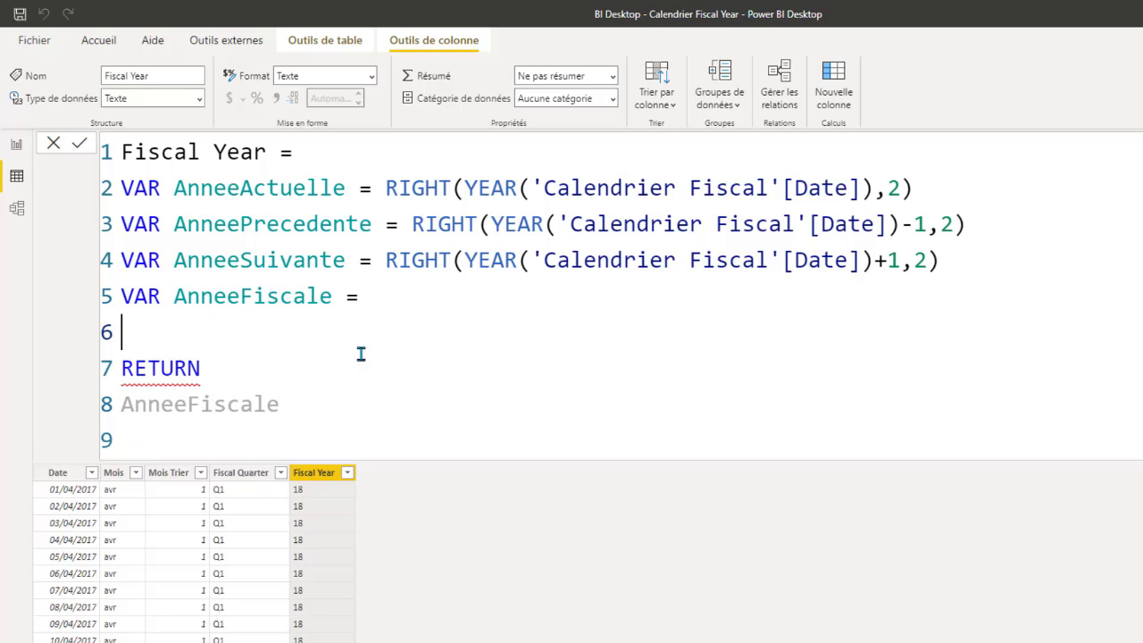
key(Tab)
text(IF)
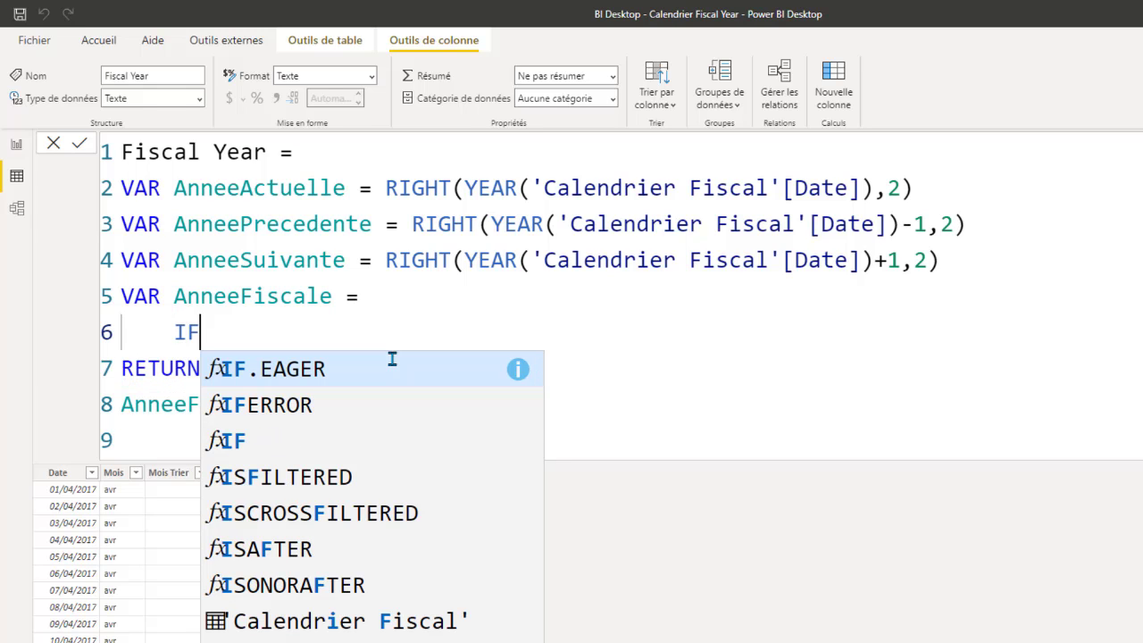
text(()
key(shift+Return)
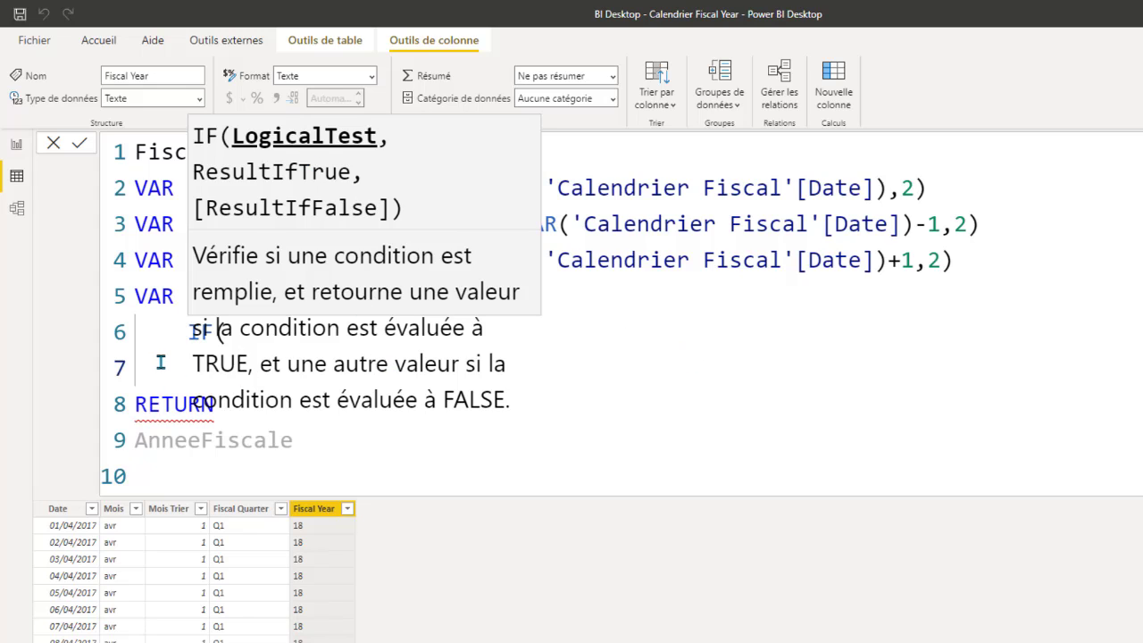
key(Escape)
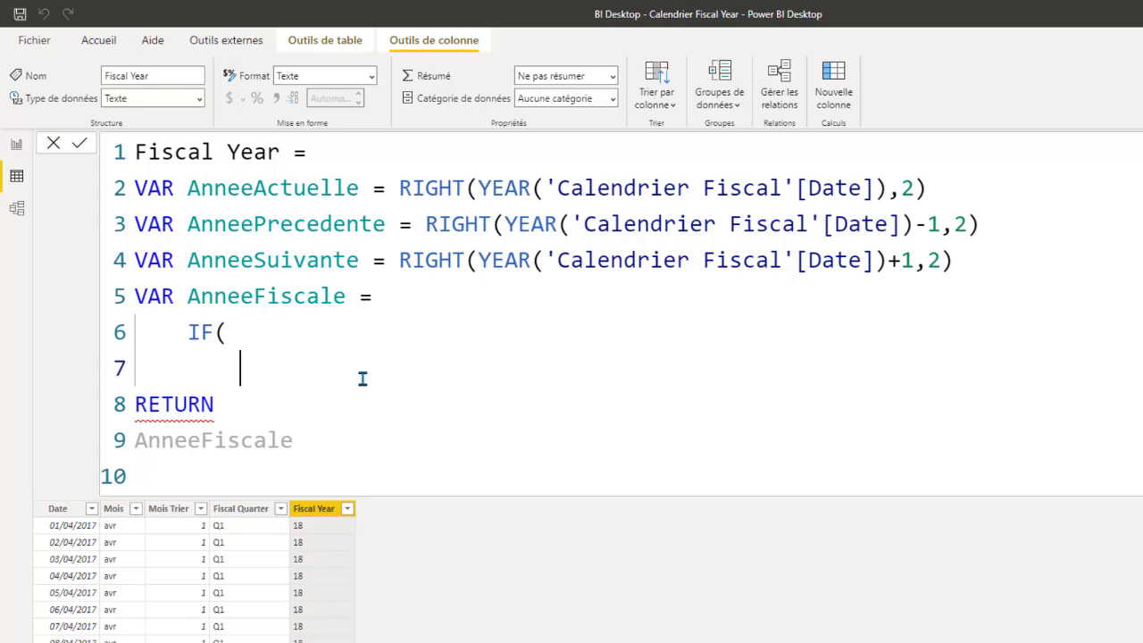
Enter the IF condition using MONTH on 'Calendrier Fiscal'[Date] with >=4, followed by a comma.
text(MONTH()
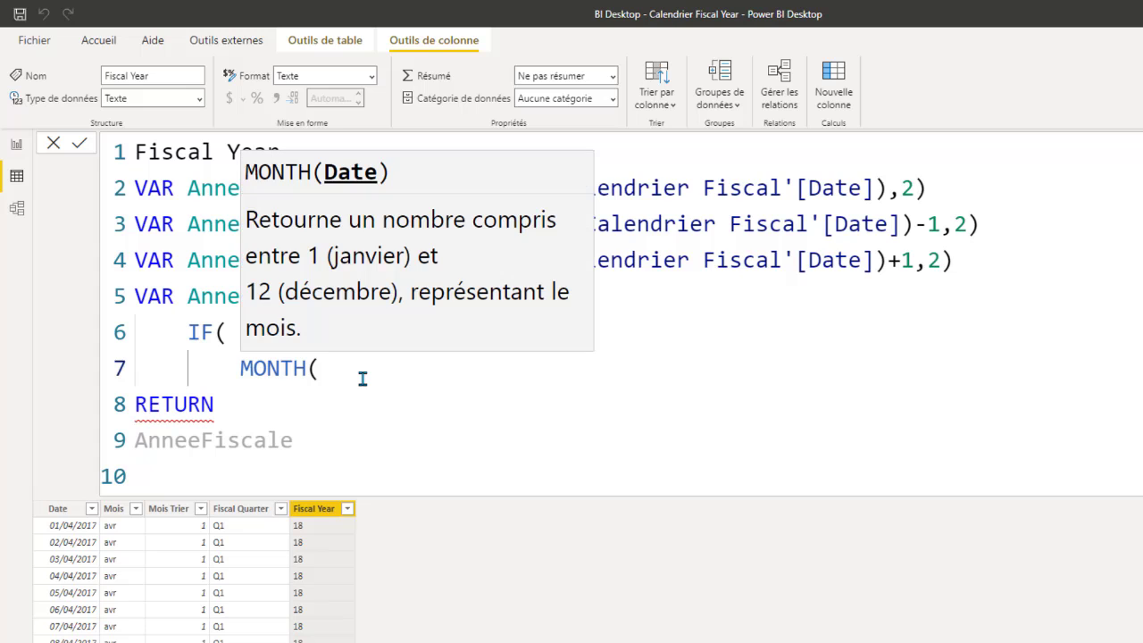
text(ca)
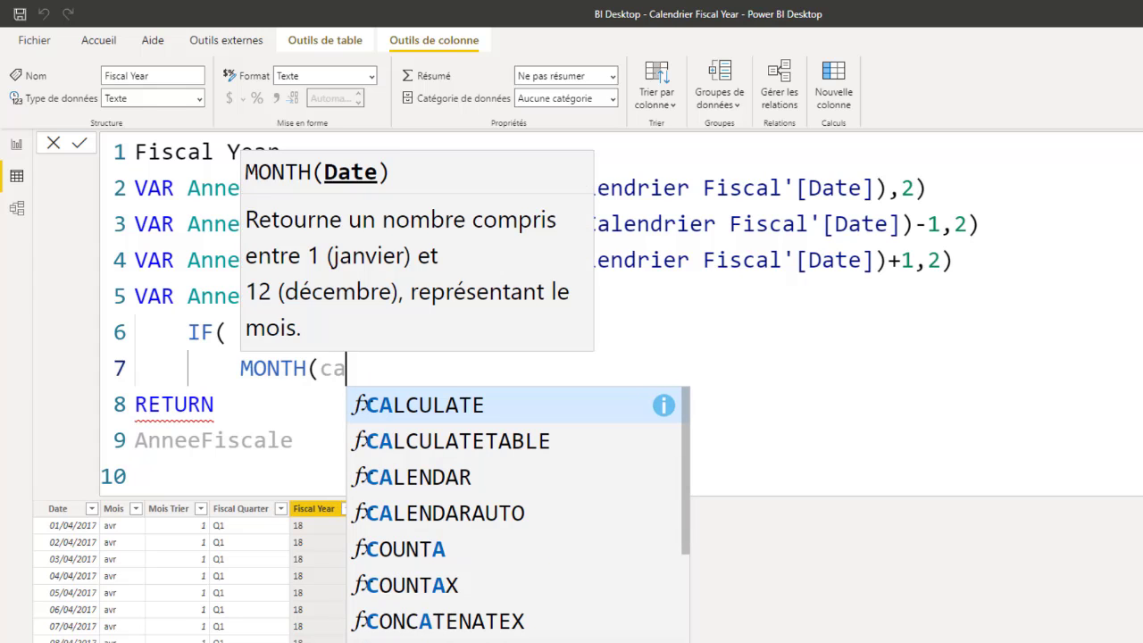
key(BackSpace)
key(BackSpace)
text('Calendrier Fiscal'[Date])
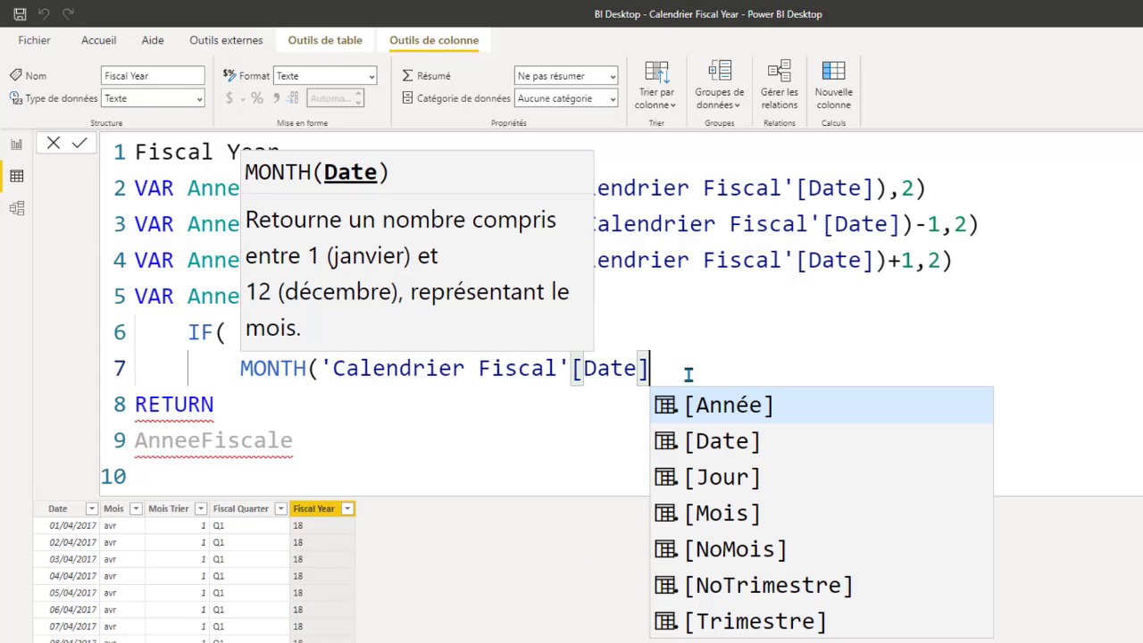
text( >)
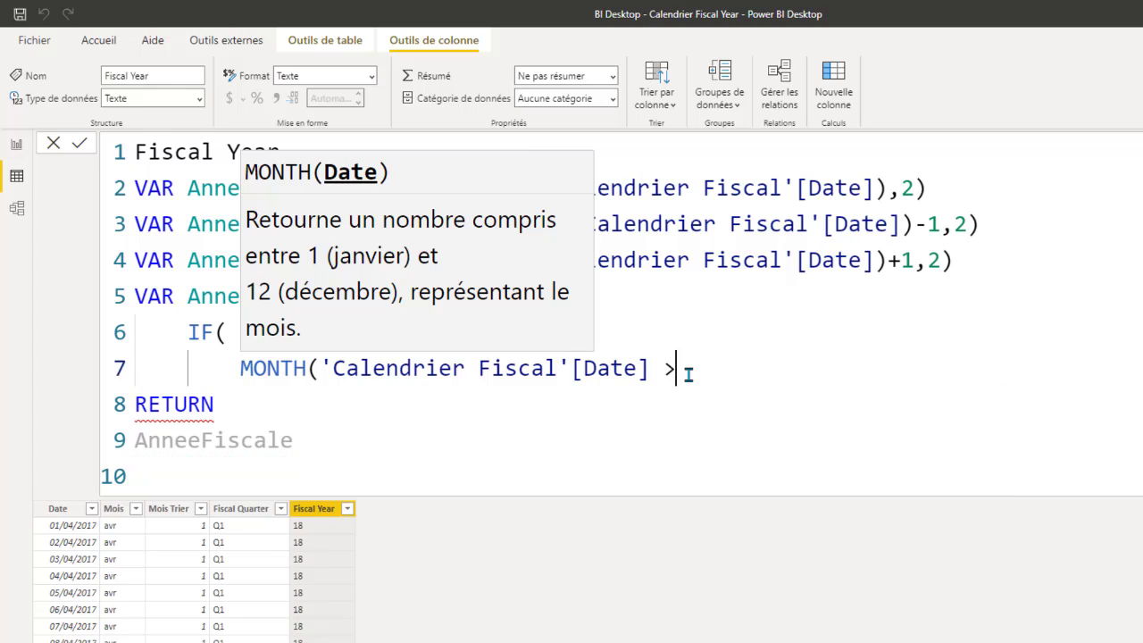
text(=4 ,)
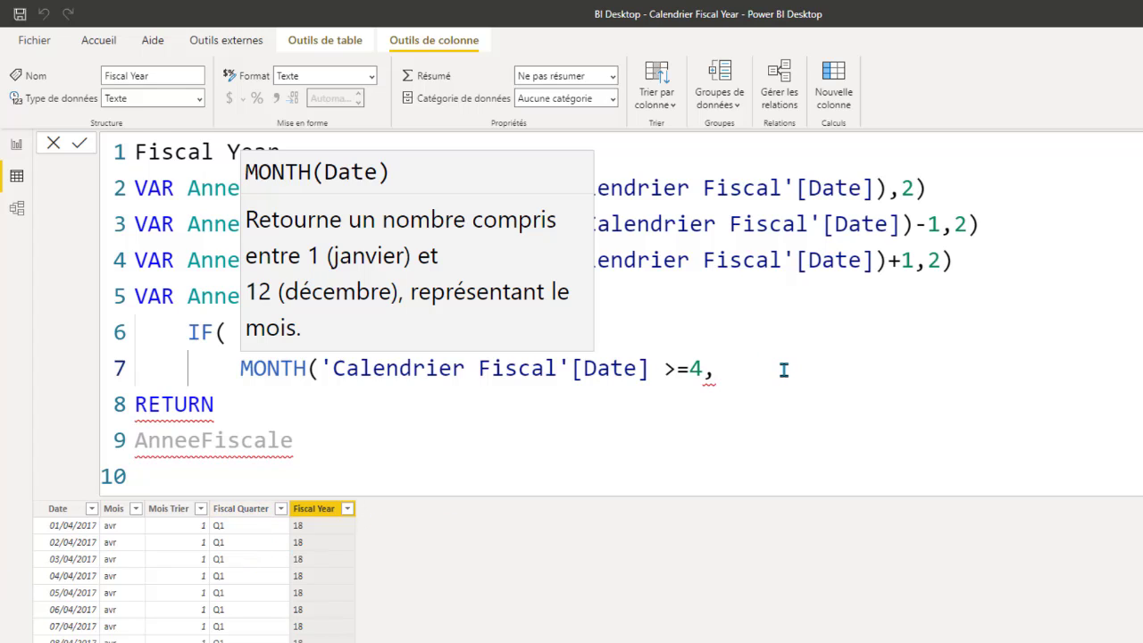
Add AnneeActuelle & "-" & AnneeSuivante on a new line as the IF result when the condition is true.
key(shift+Return)
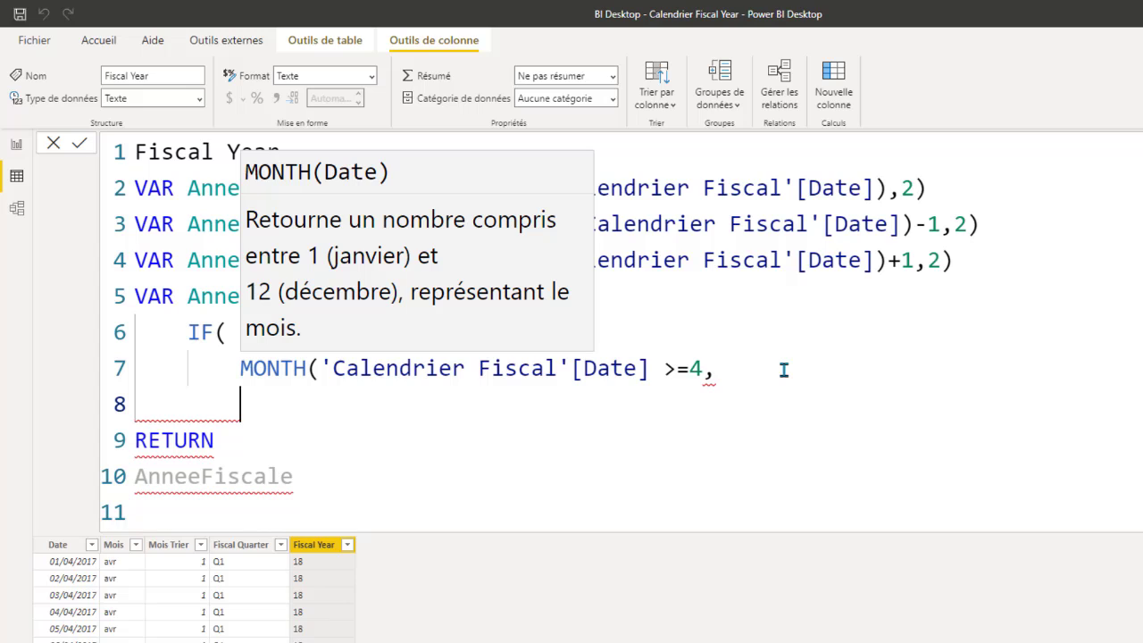
text(a)
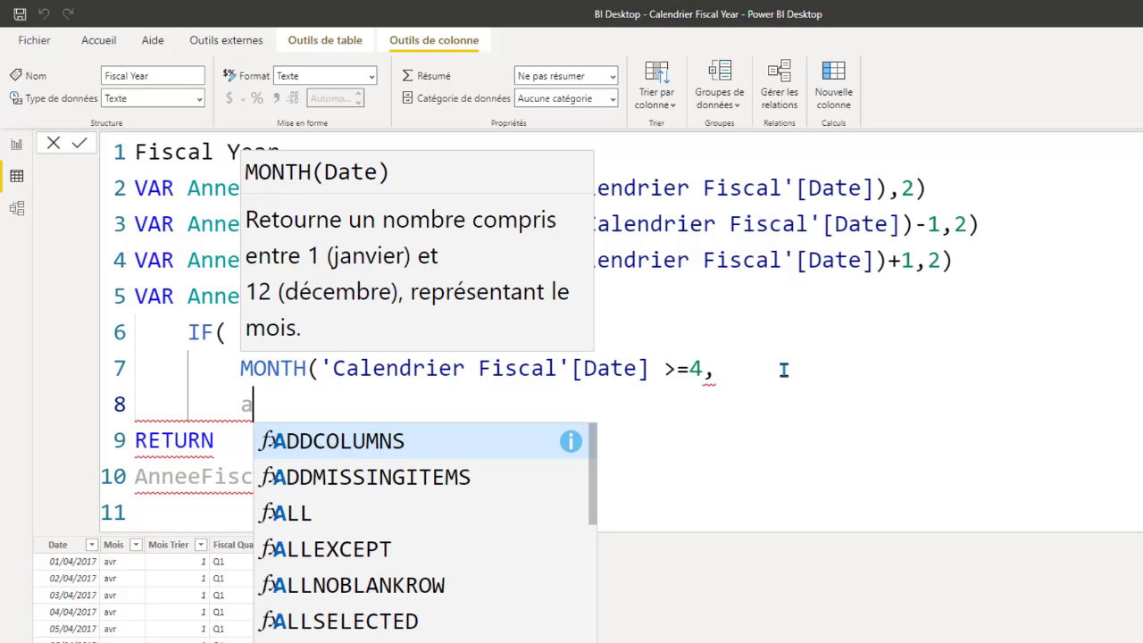
text(cc)
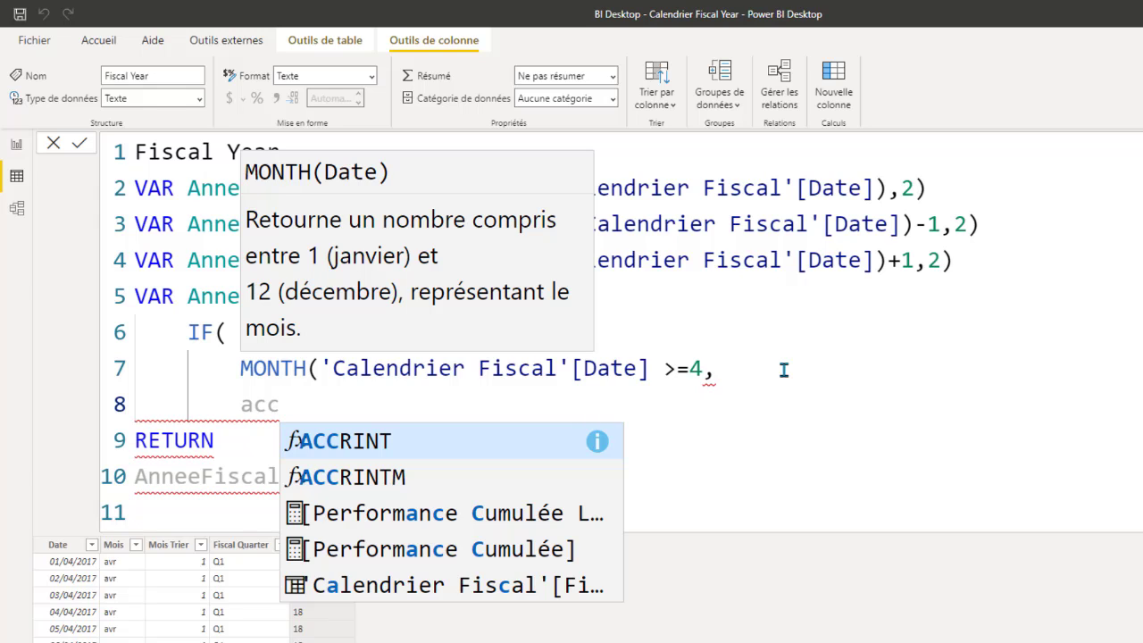
key(BackSpace)
key(BackSpace)
text(nn)
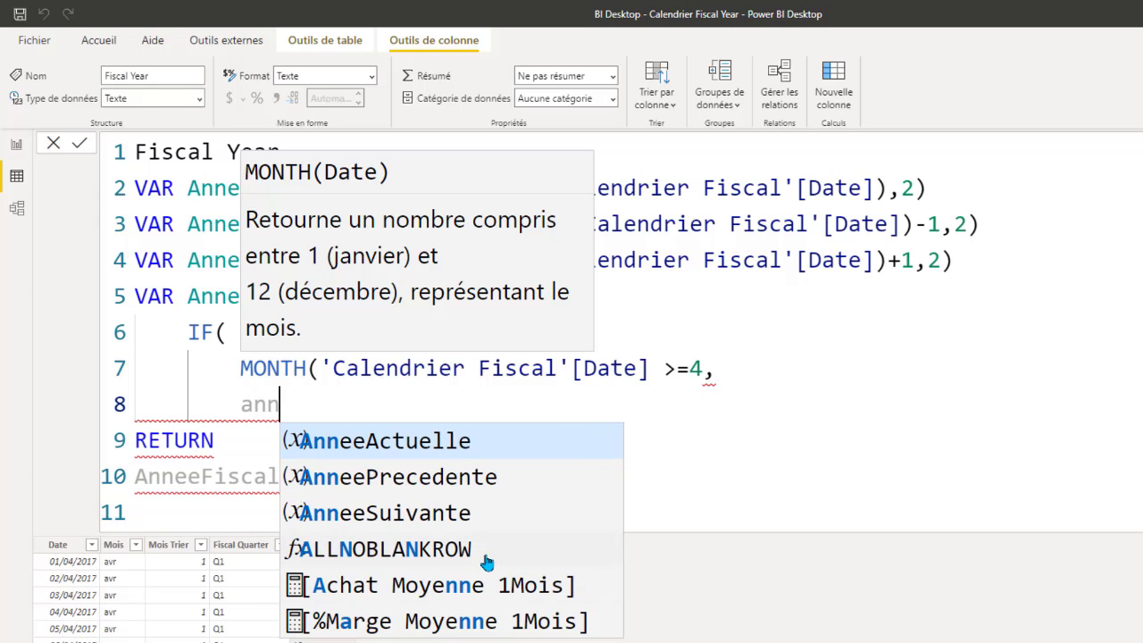
double_click(411, 451)
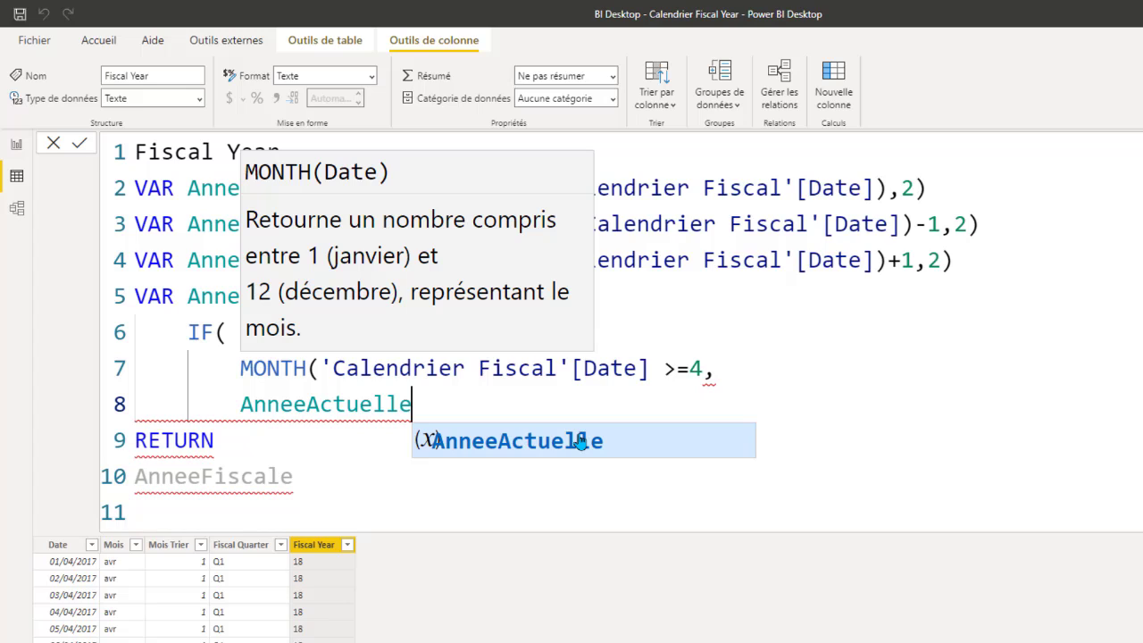
text(& )
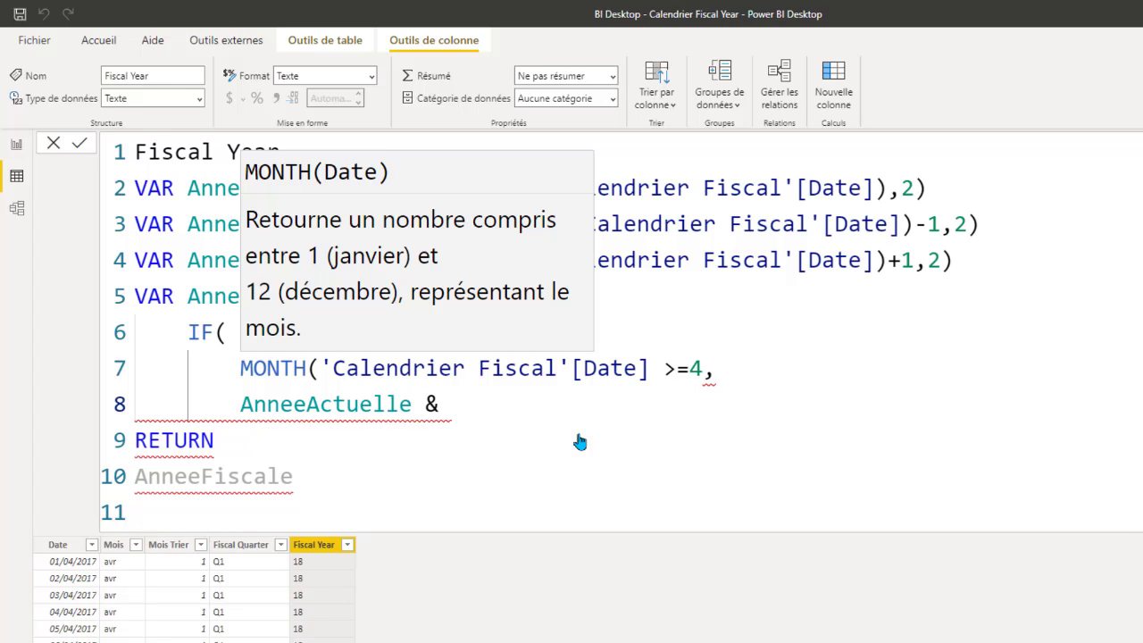
text("-" & ann)
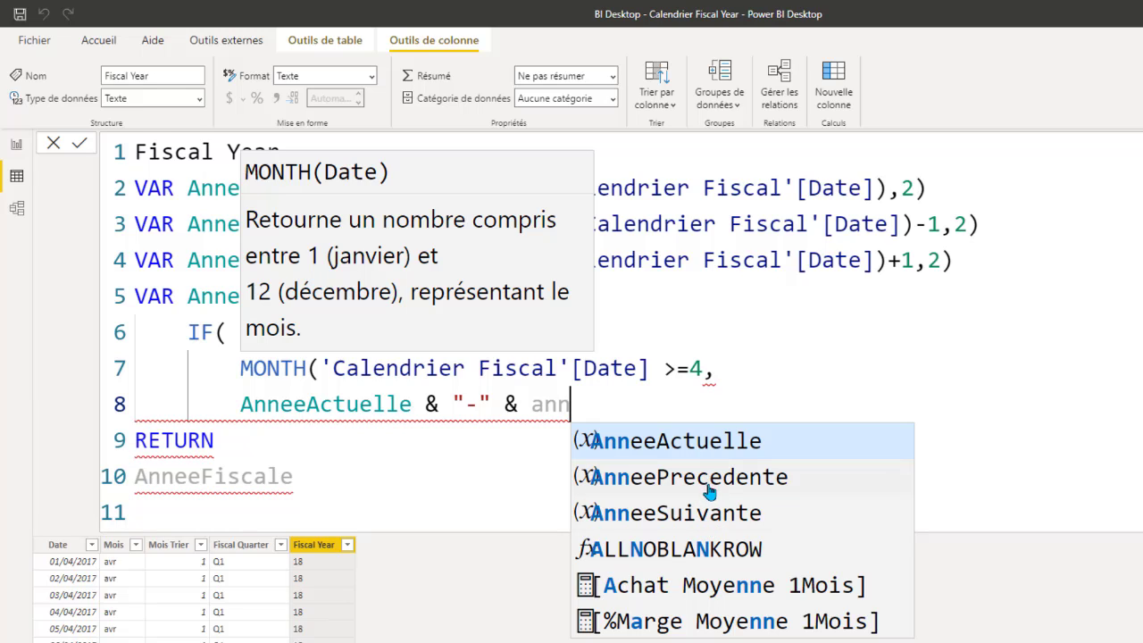
click(712, 521)
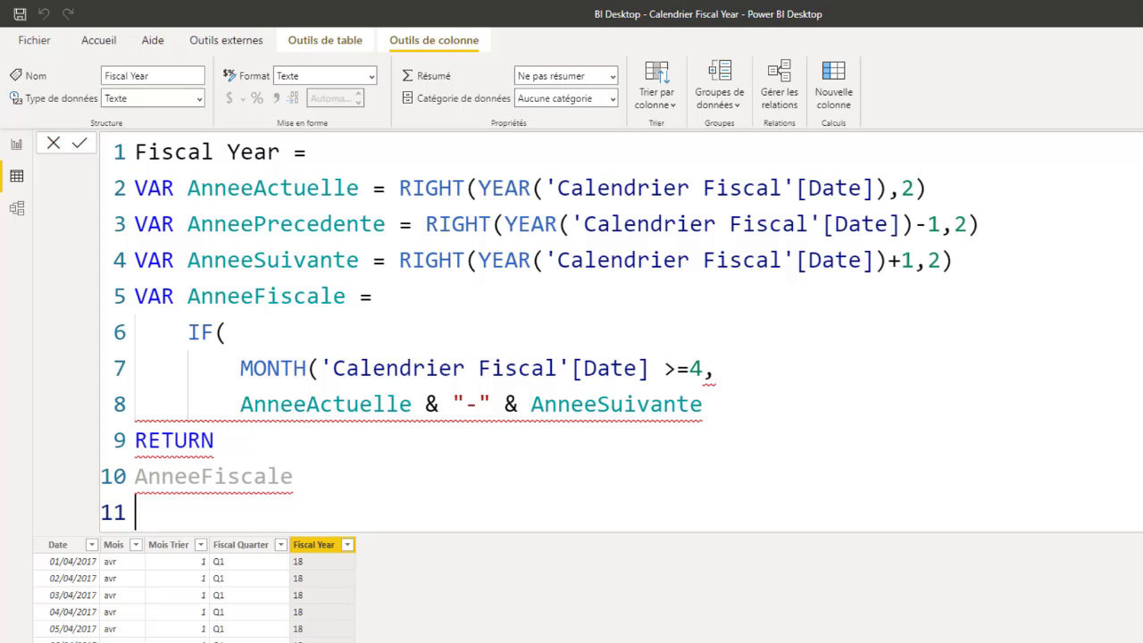
Add AnneePrecedente & "-" & AnneeActuelle on the following line as the IF result when the condition is false.
click(733, 409)
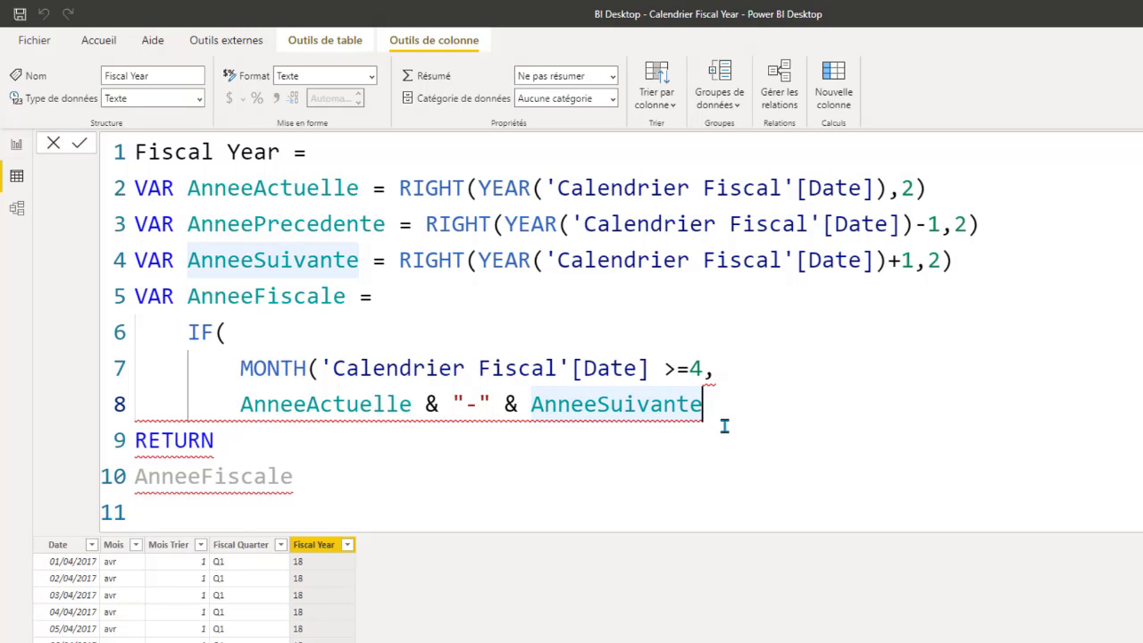
text(,)
key(shift+Return)
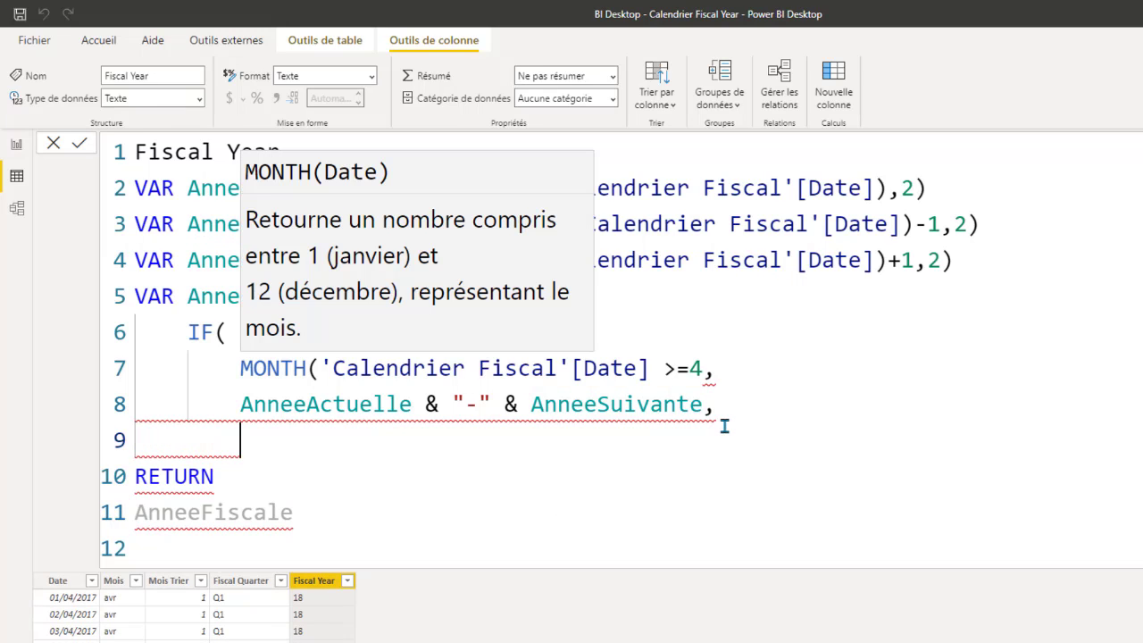
text(annn)
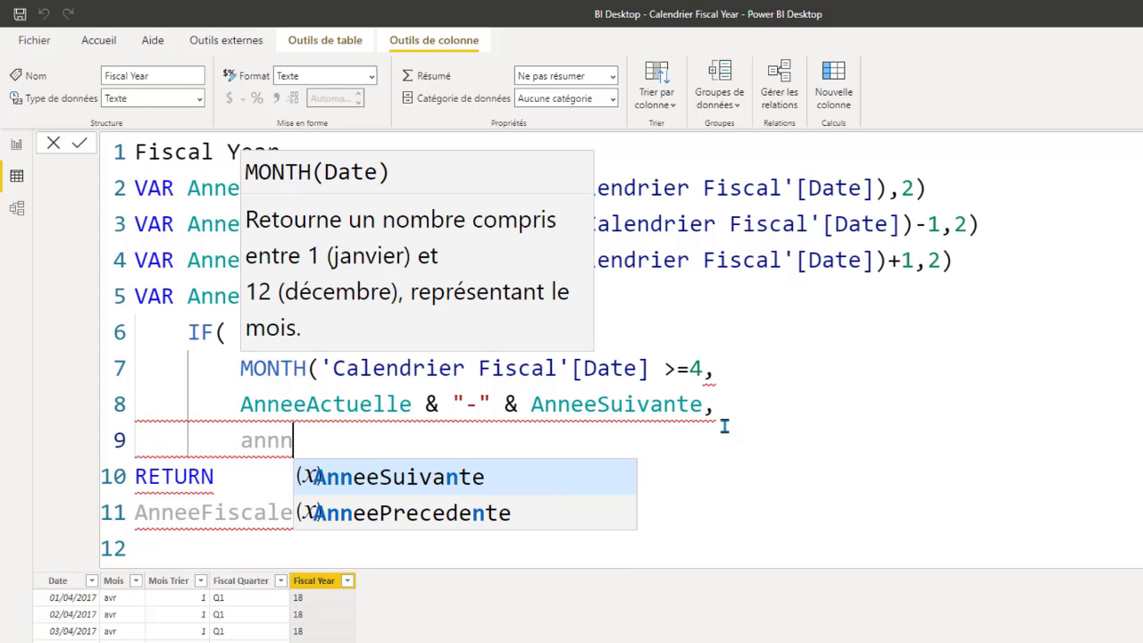
key(BackSpace)
text(eep)
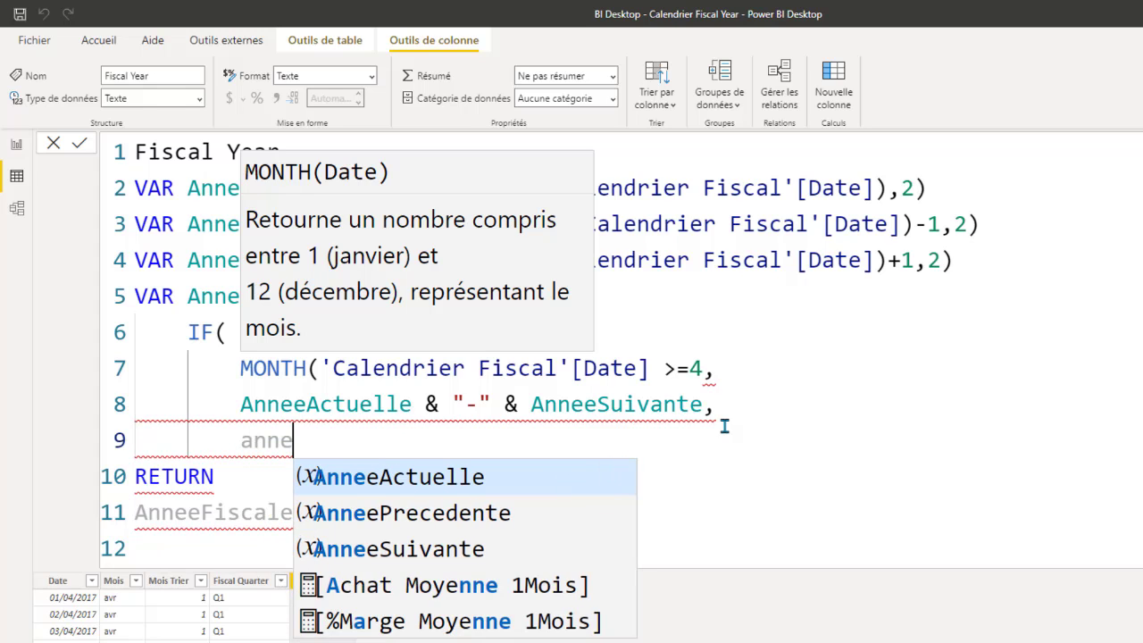
key(Tab)
text(& )
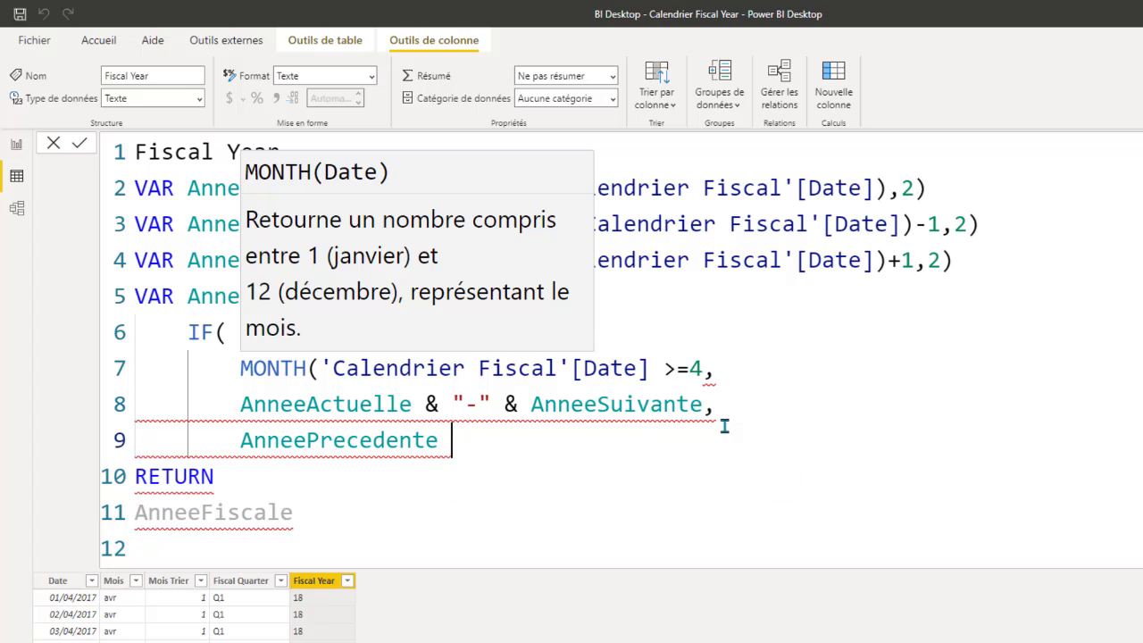
text(")
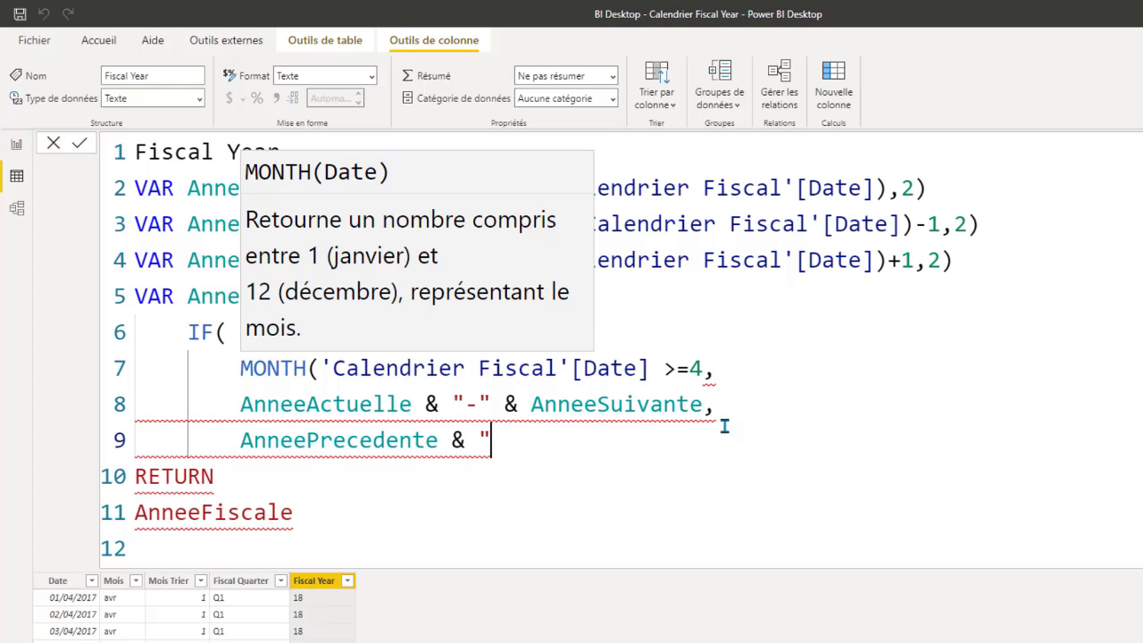
text(-" )
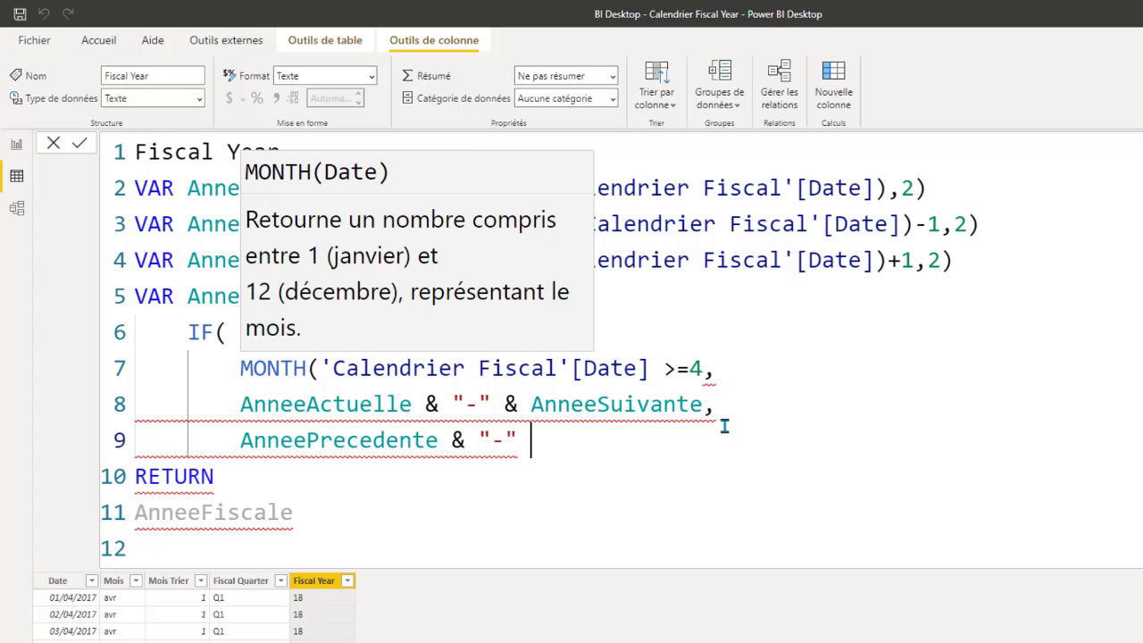
text(& ann)
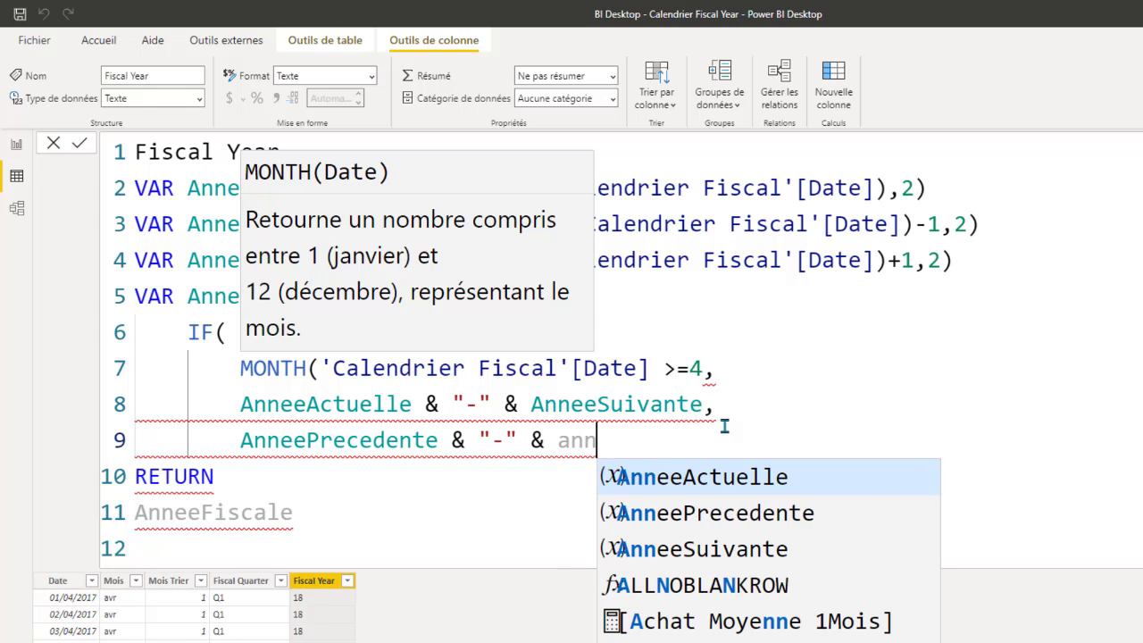
key(Tab)
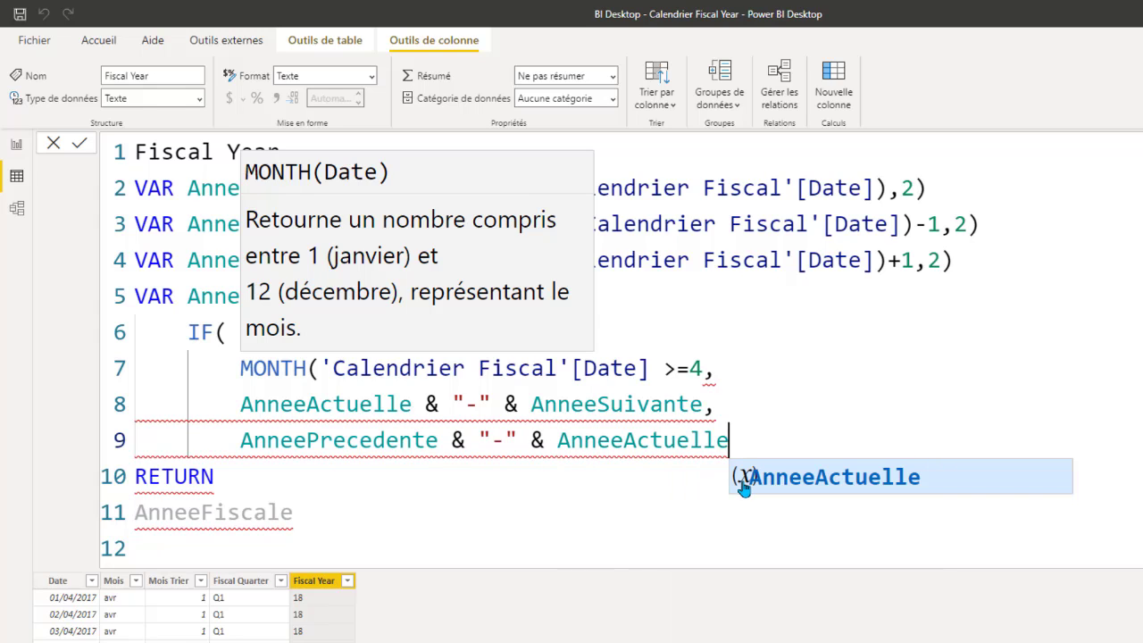
click(783, 421)
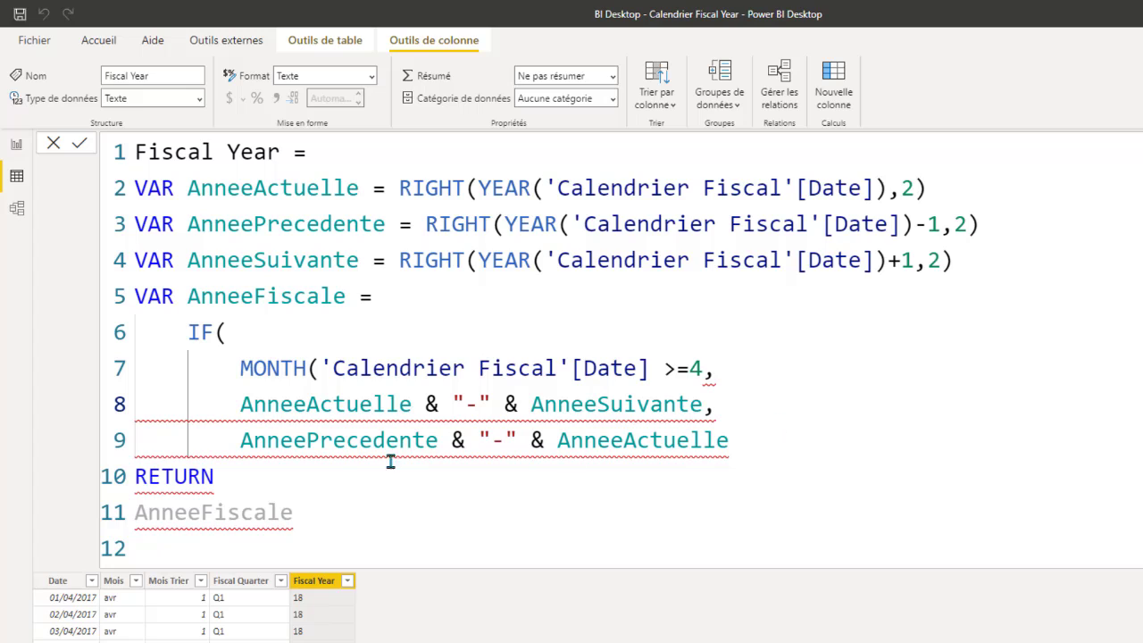
Close the IF function with a parenthesis on its own line and add MONTH's missing closing parenthesis before >=4.
click(748, 441)
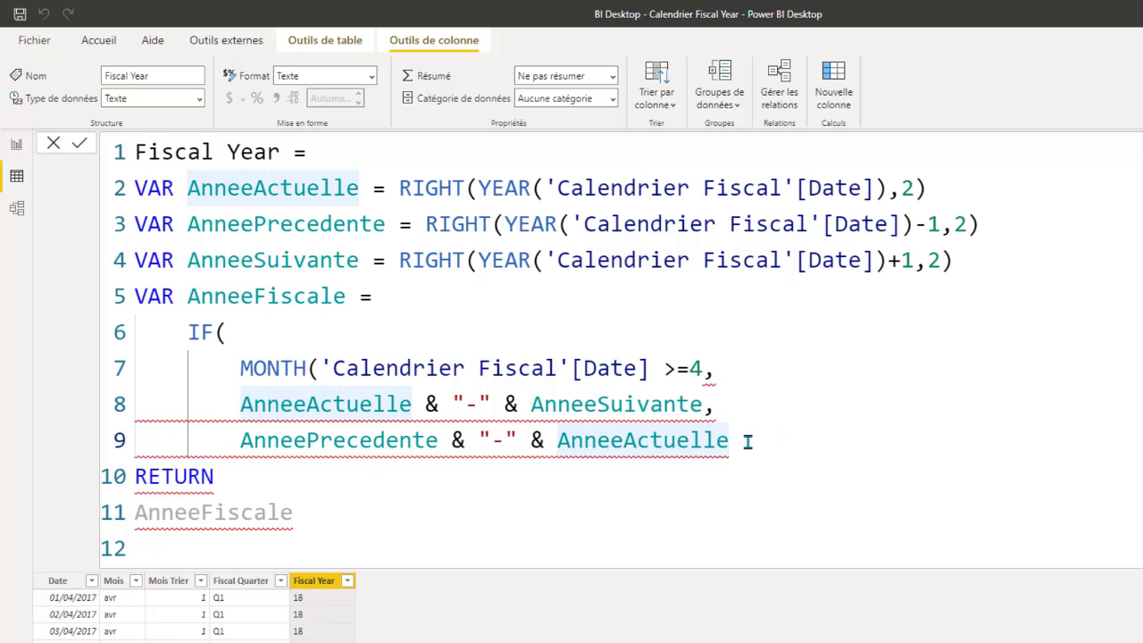
key(Return)
text())
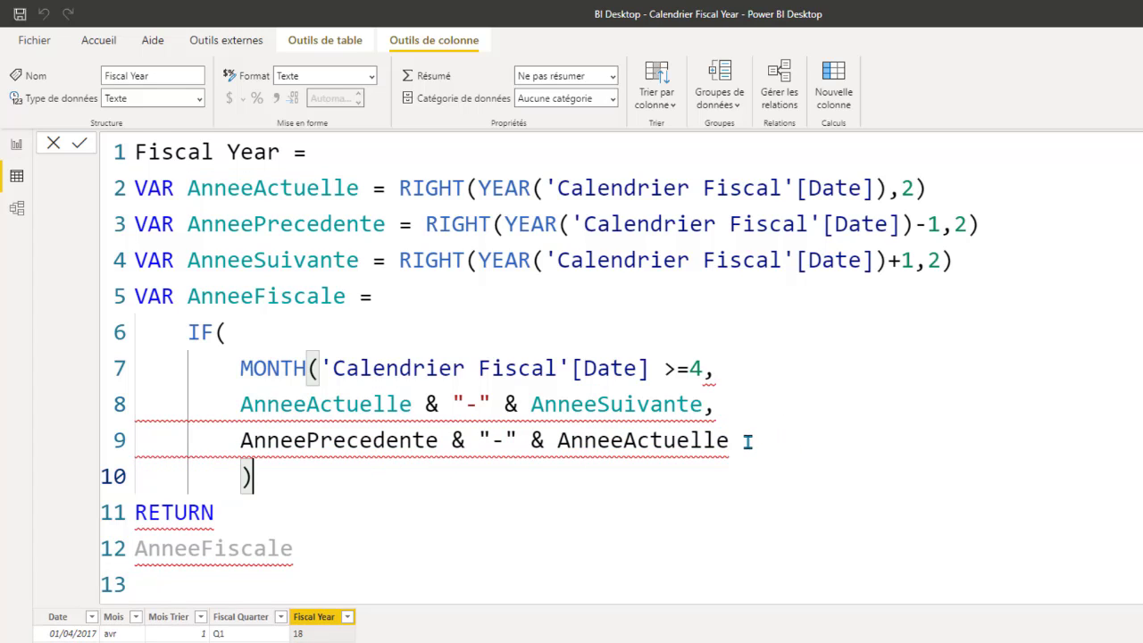
click(662, 368)
text())
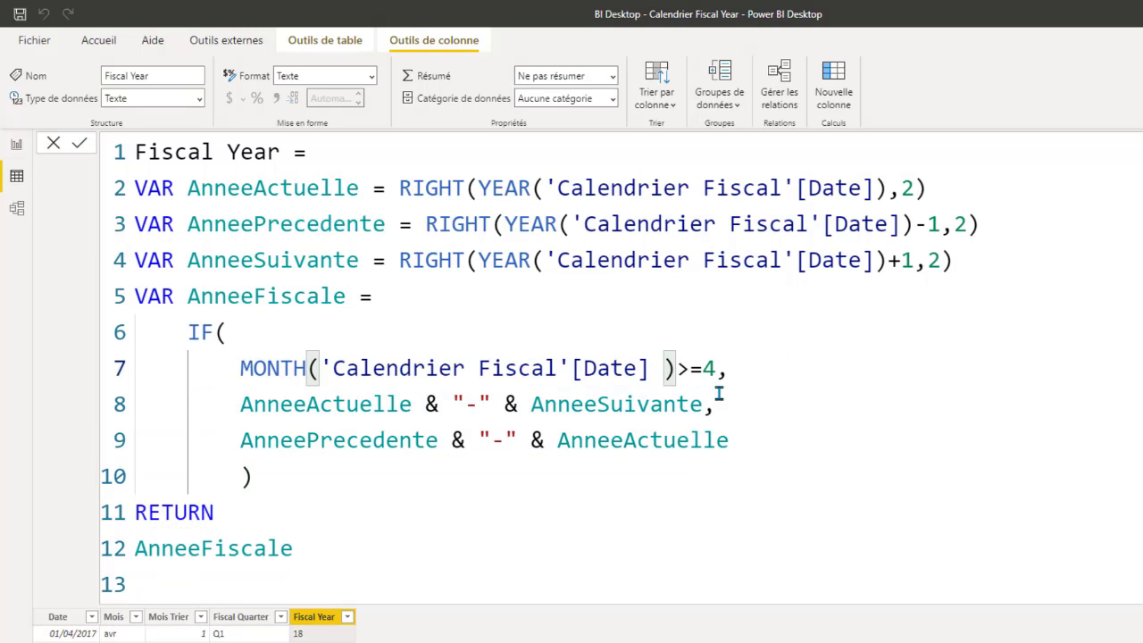
Commit the Fiscal Year column formula so that it returns the AnneeFiscale variable.
click(675, 368)
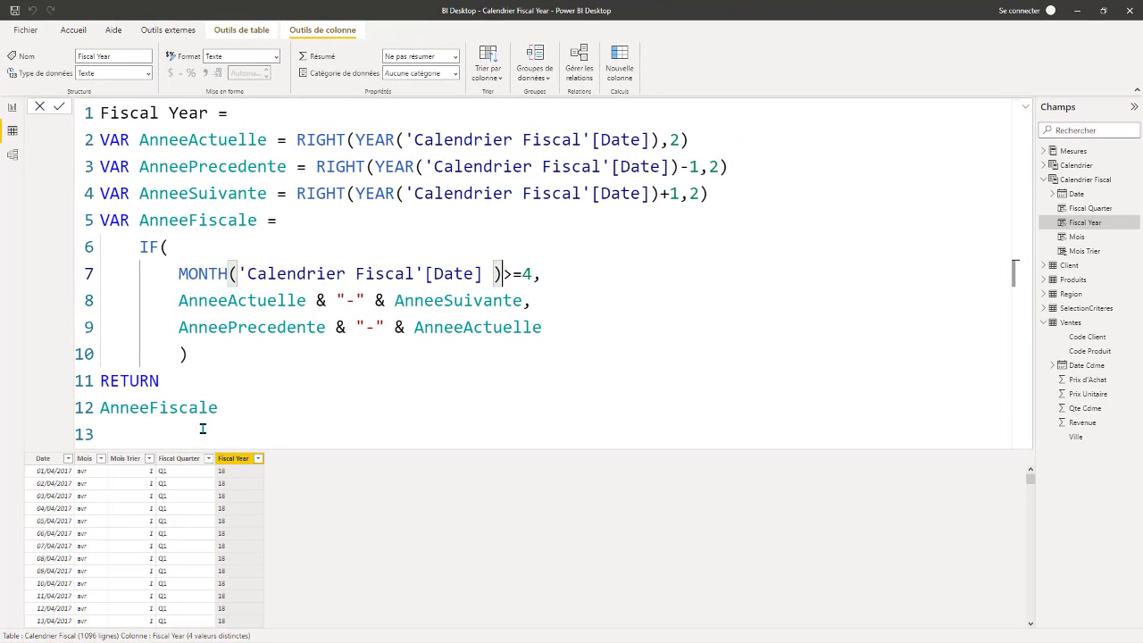
click(234, 220)
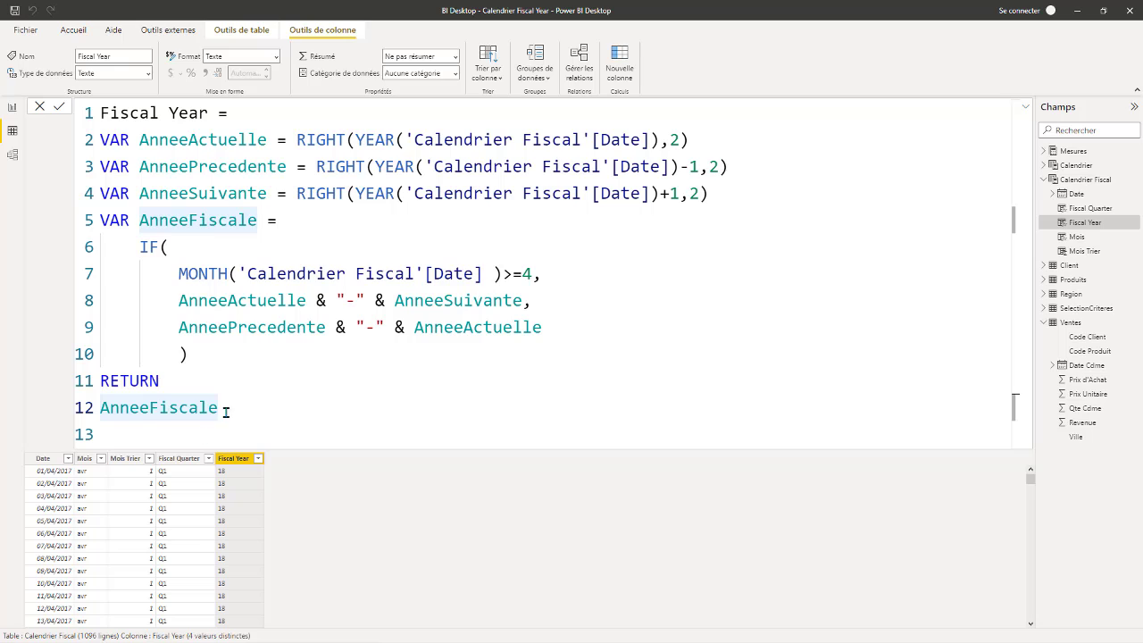
click(139, 434)
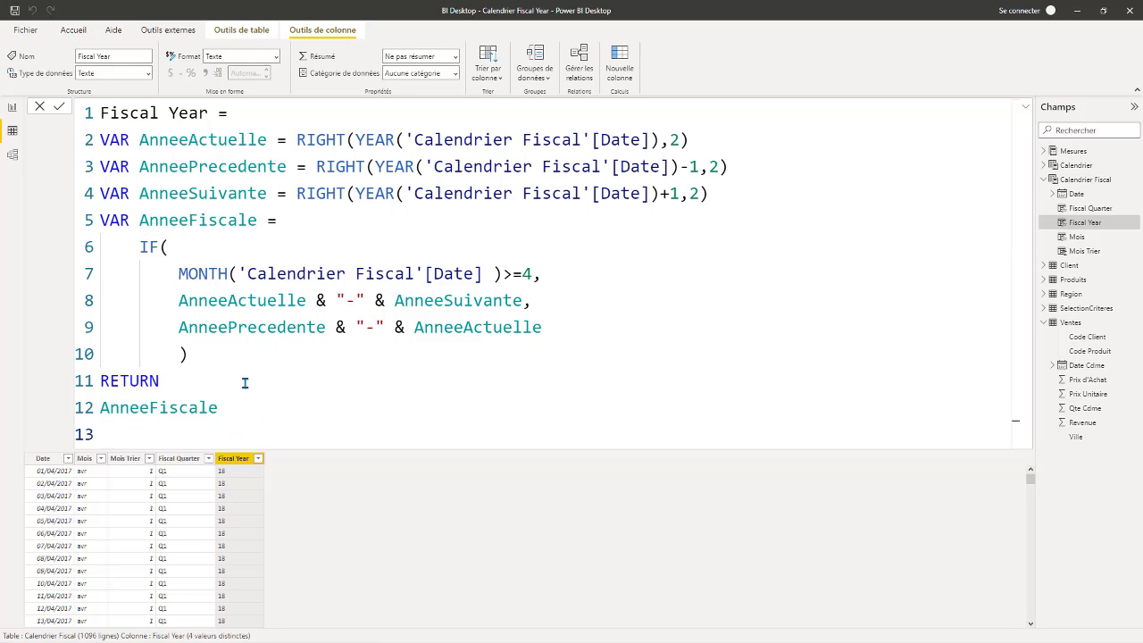
key(Return)
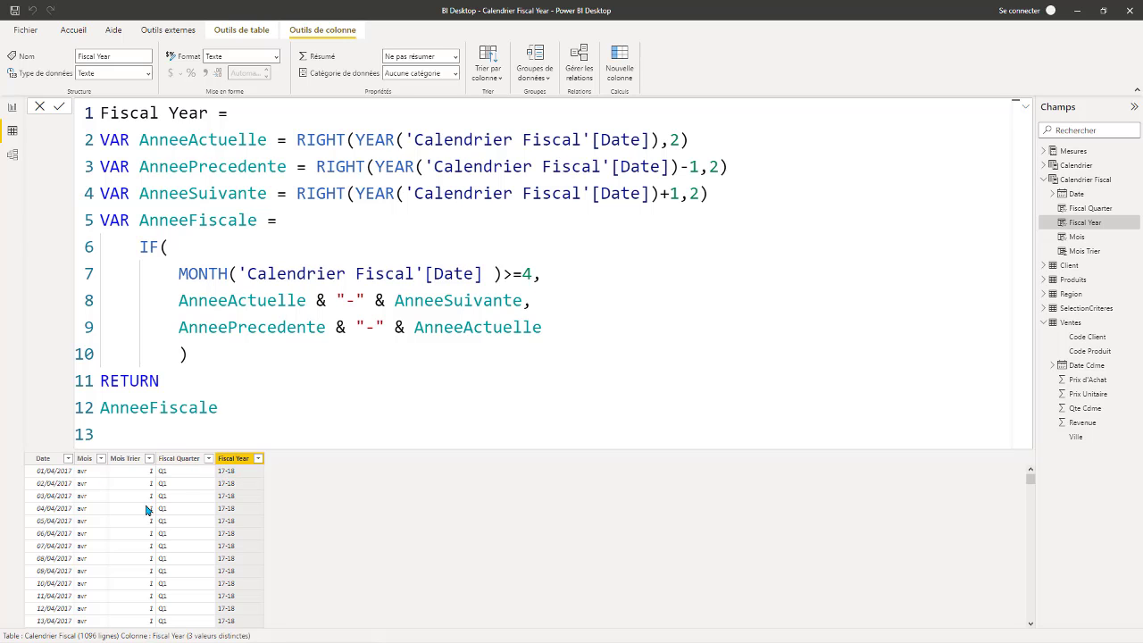
Examine the Fiscal Year values row by row from April 2017 through the March–April 2018 changeover.
scroll(80, 525, down, 20)
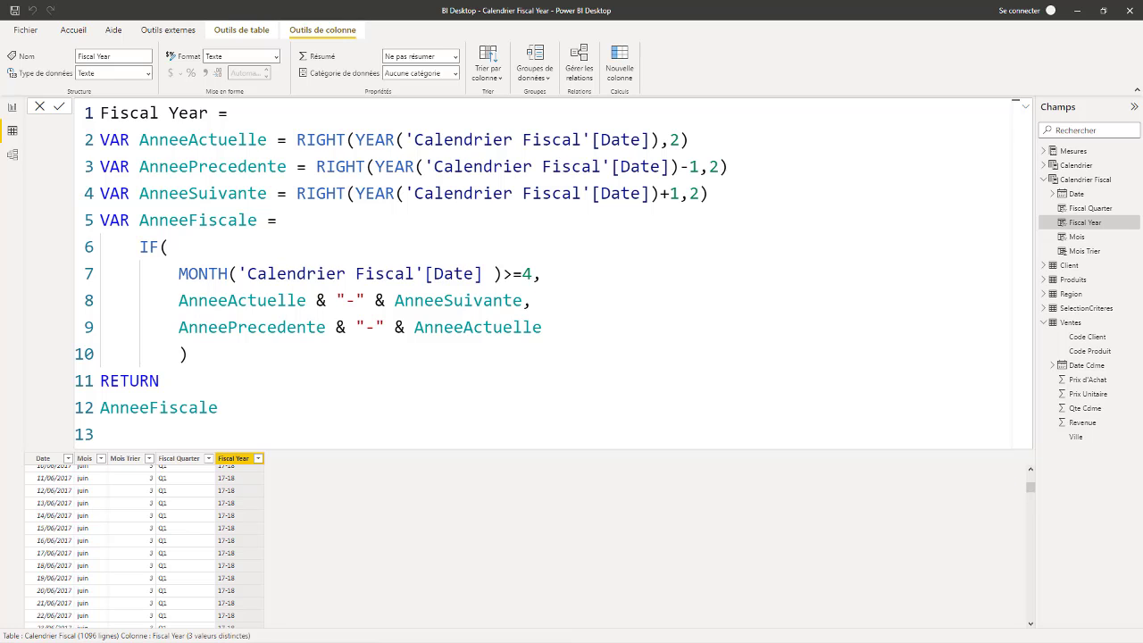
scroll(227, 505, down, 15)
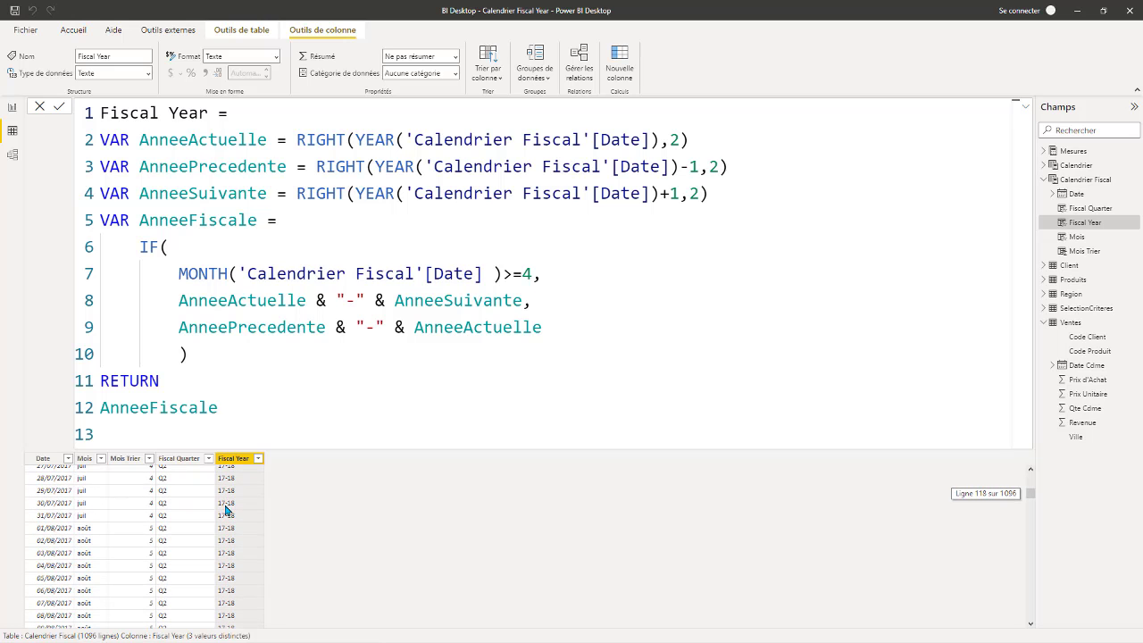
scroll(243, 523, down, 19)
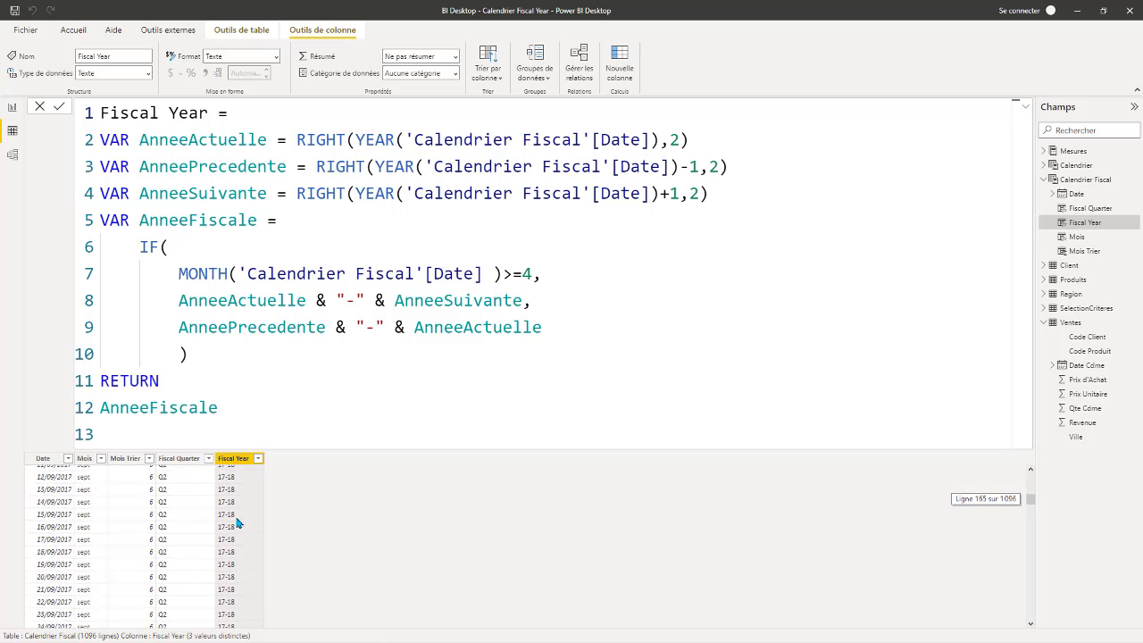
scroll(238, 523, down, 13)
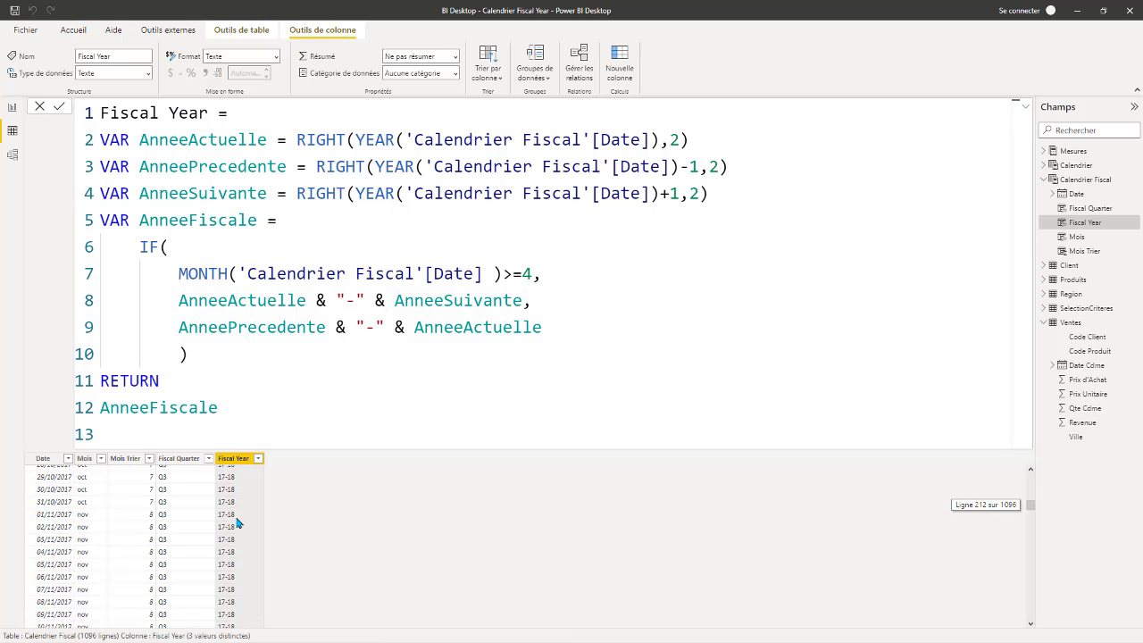
scroll(237, 524, down, 12)
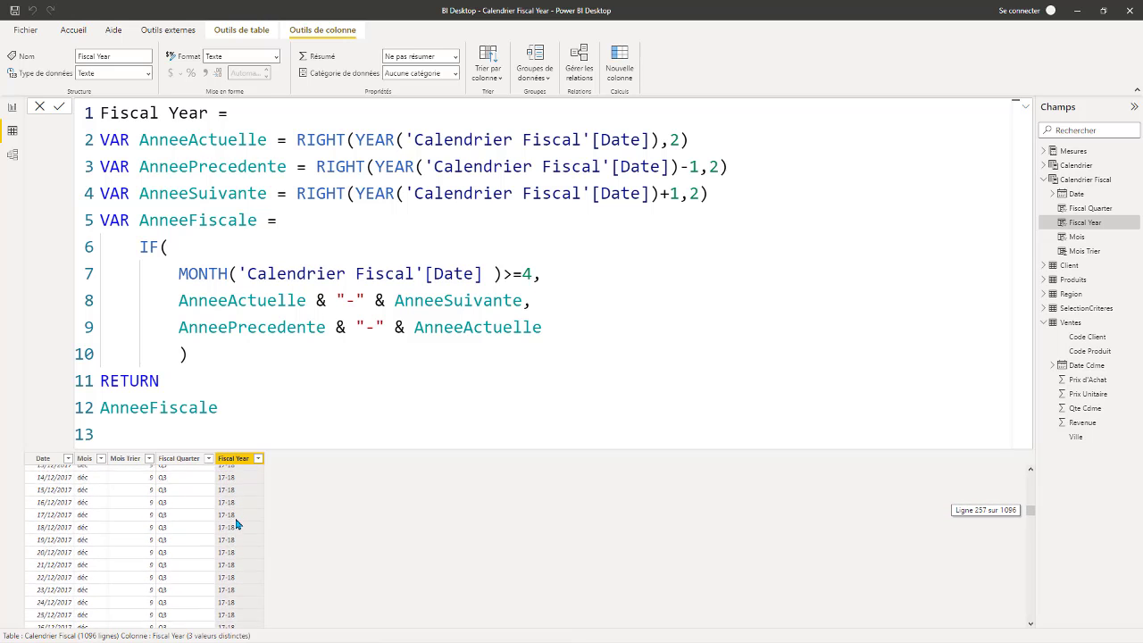
scroll(238, 524, down, 20)
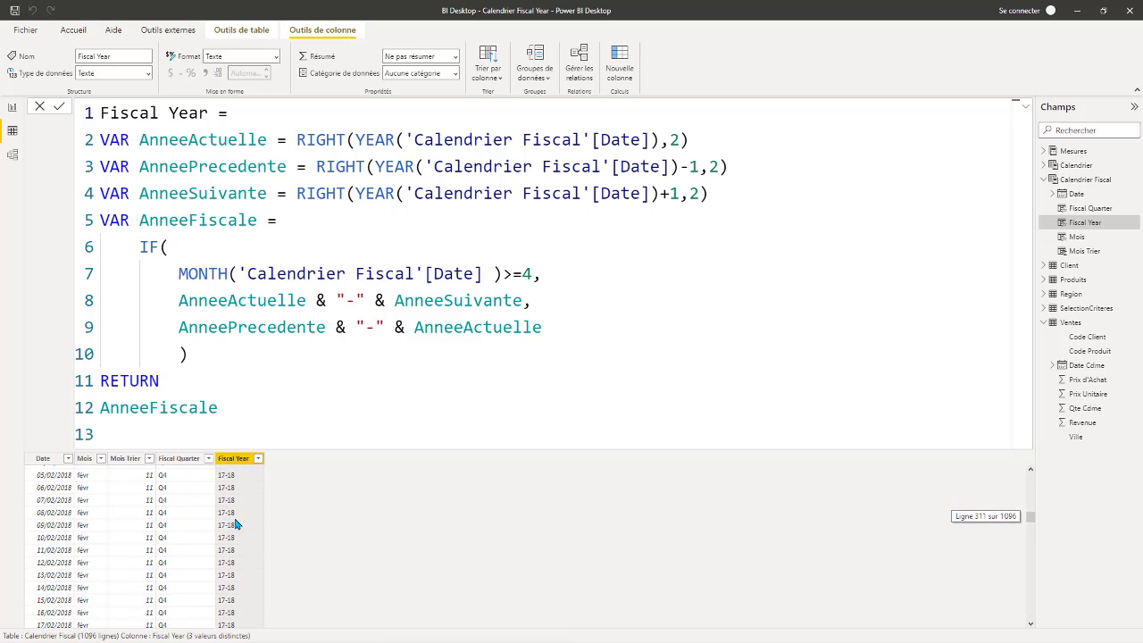
scroll(238, 523, down, 4)
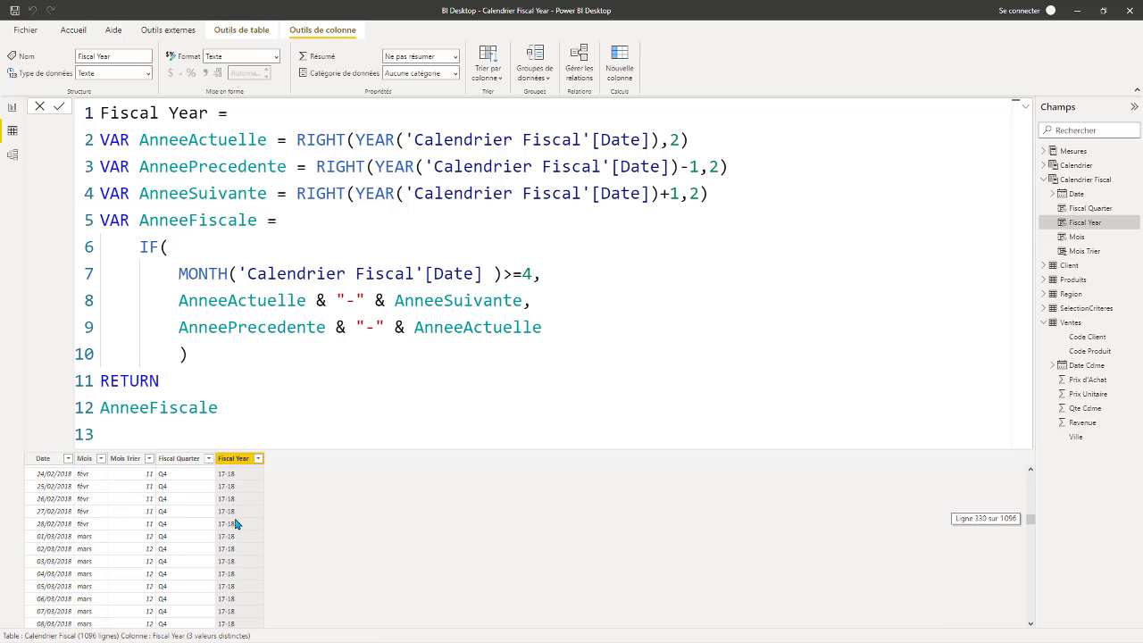
scroll(243, 534, down, 12)
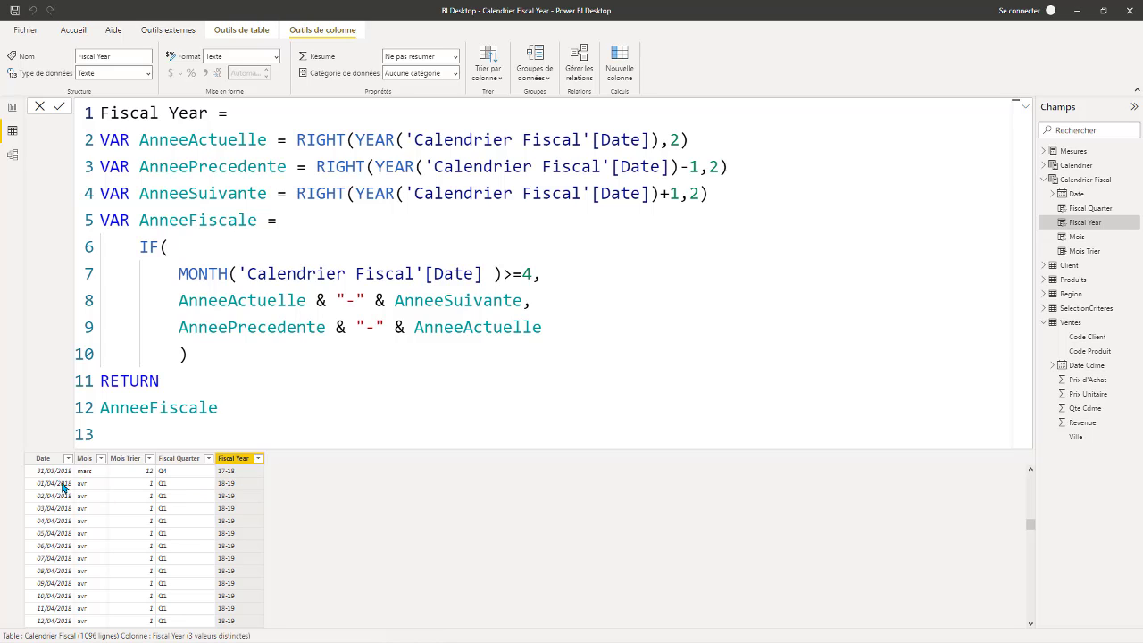
Prefix the returned AnneeFiscale with "FY"& in the Fiscal Year formula, commit it, and collapse the formula editor.
click(101, 407)
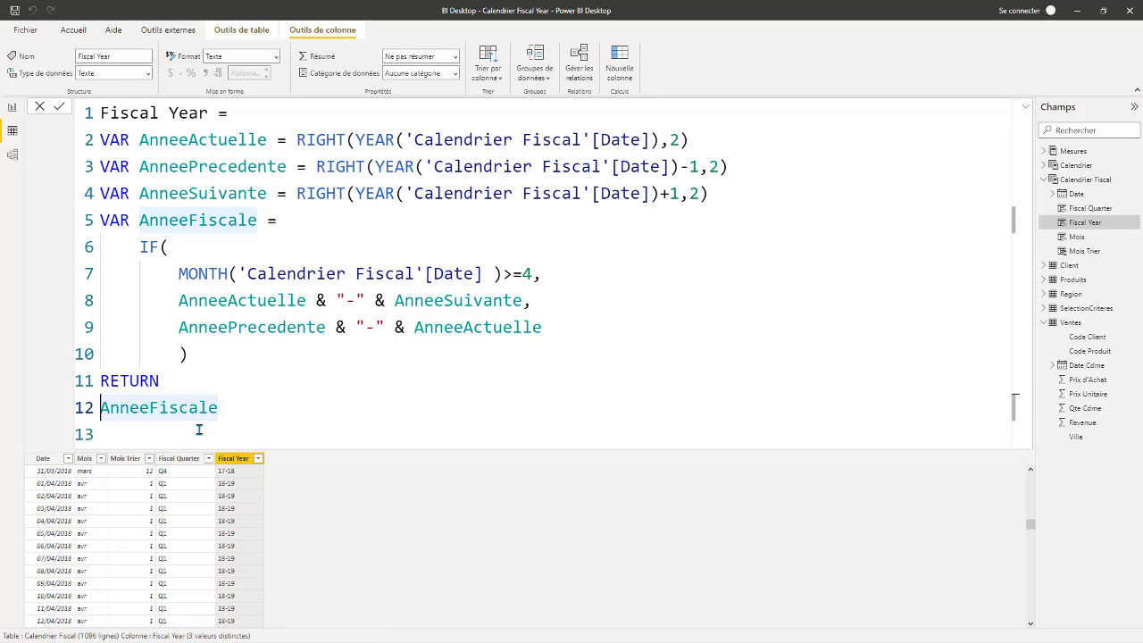
text("FY"&)
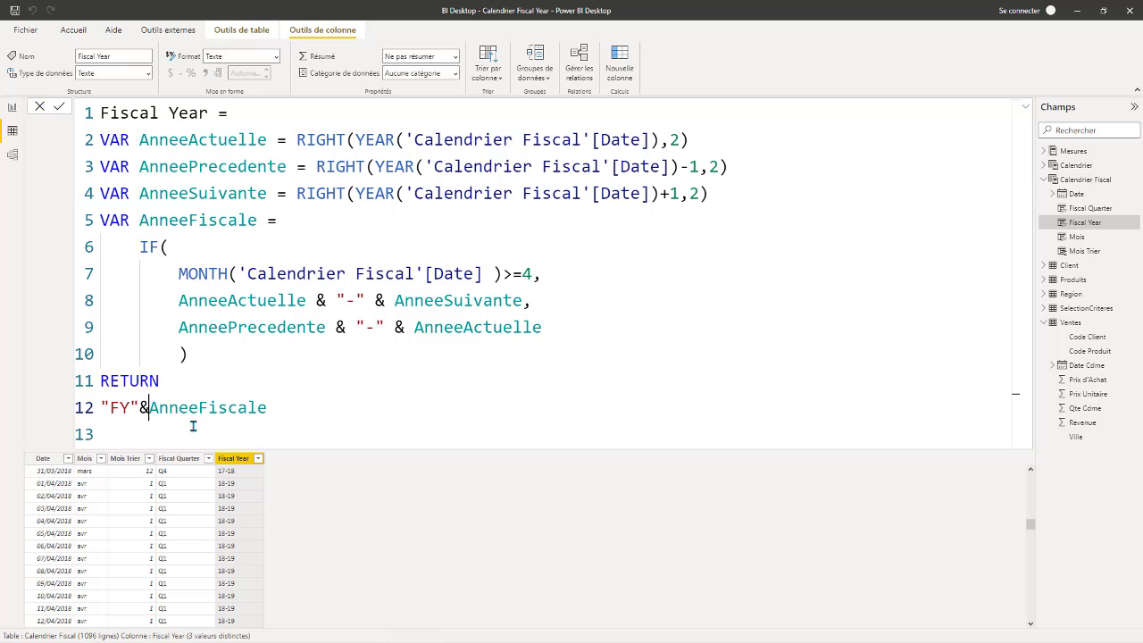
click(237, 355)
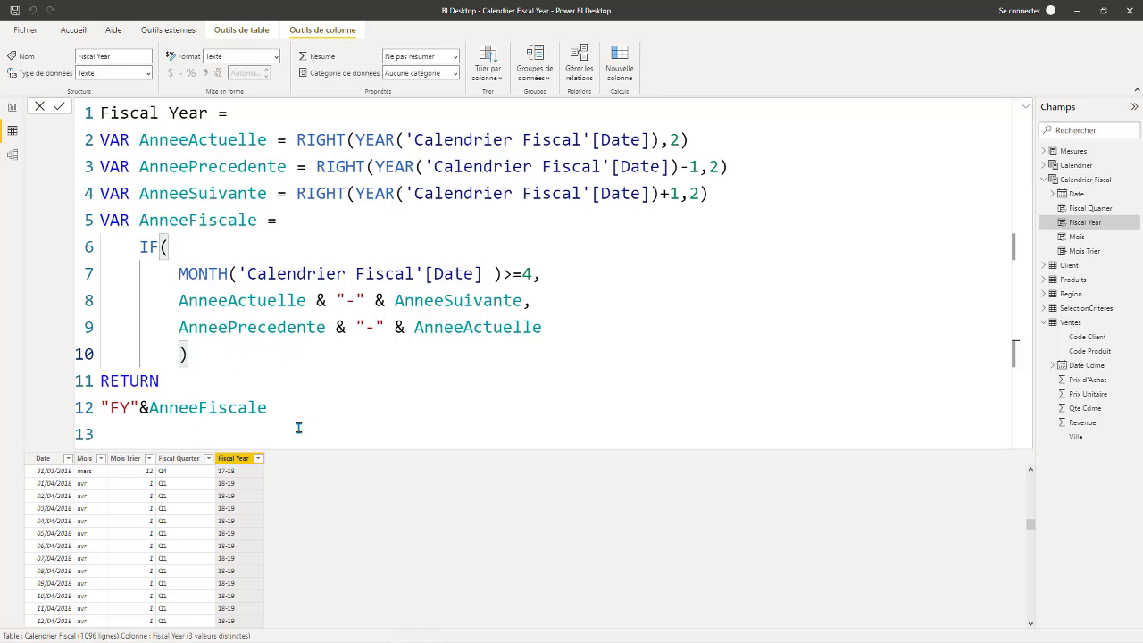
click(189, 437)
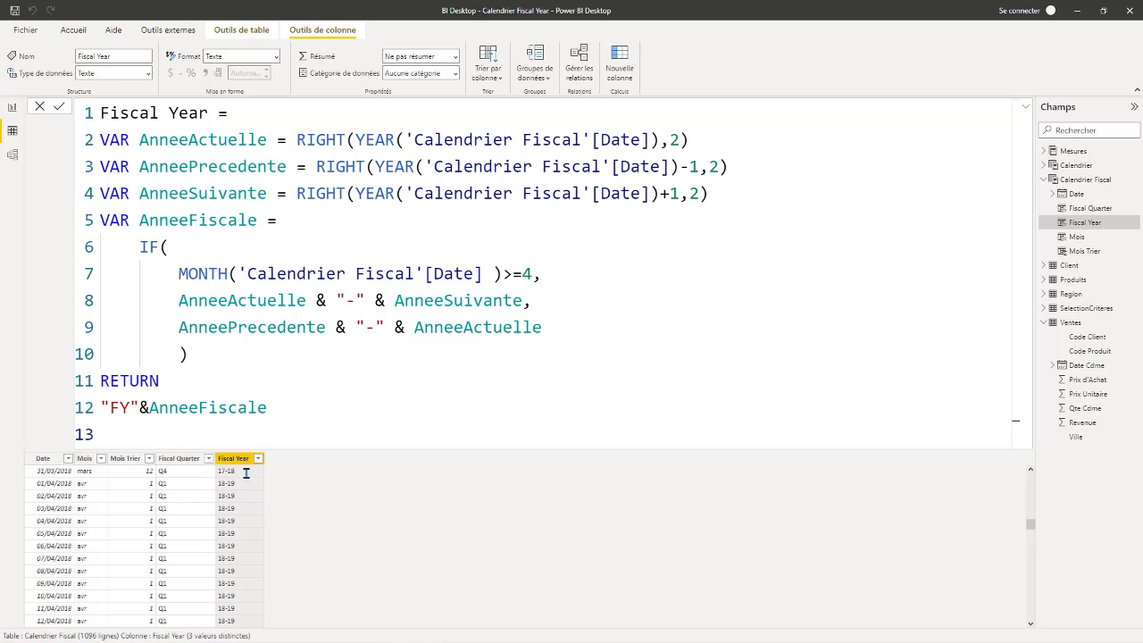
click(251, 529)
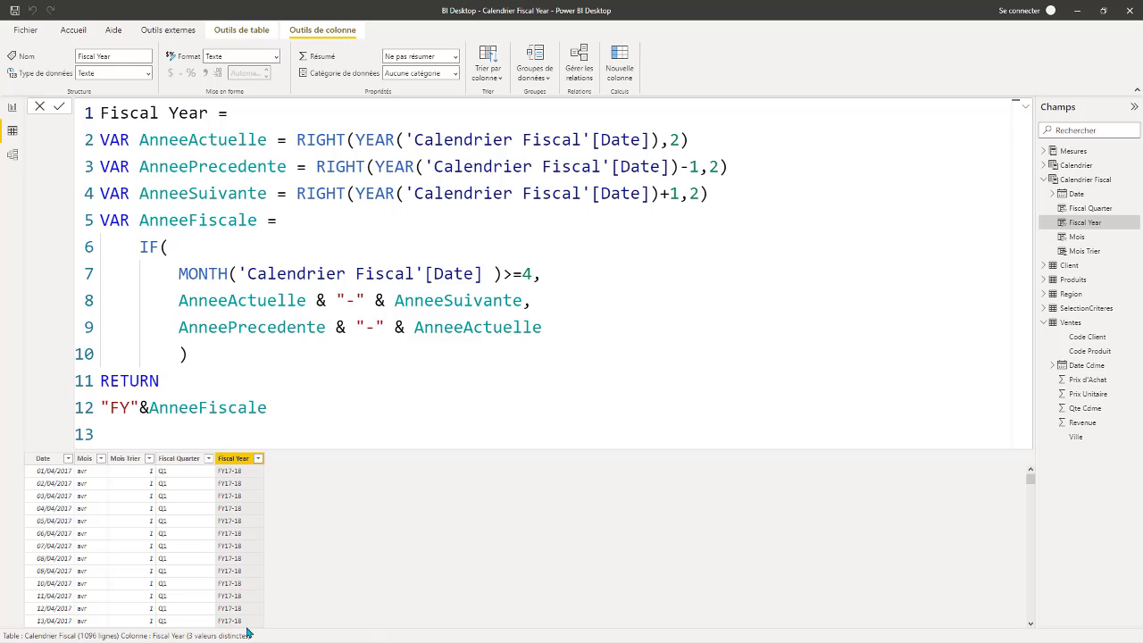
scroll(266, 527, down, 10)
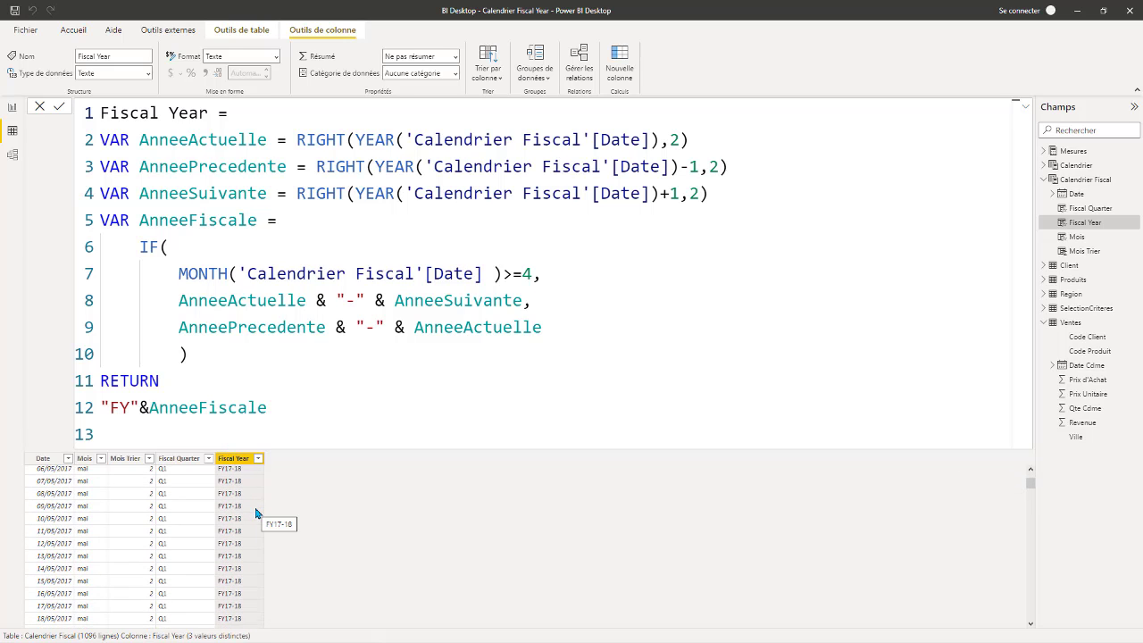
scroll(255, 513, up, 10)
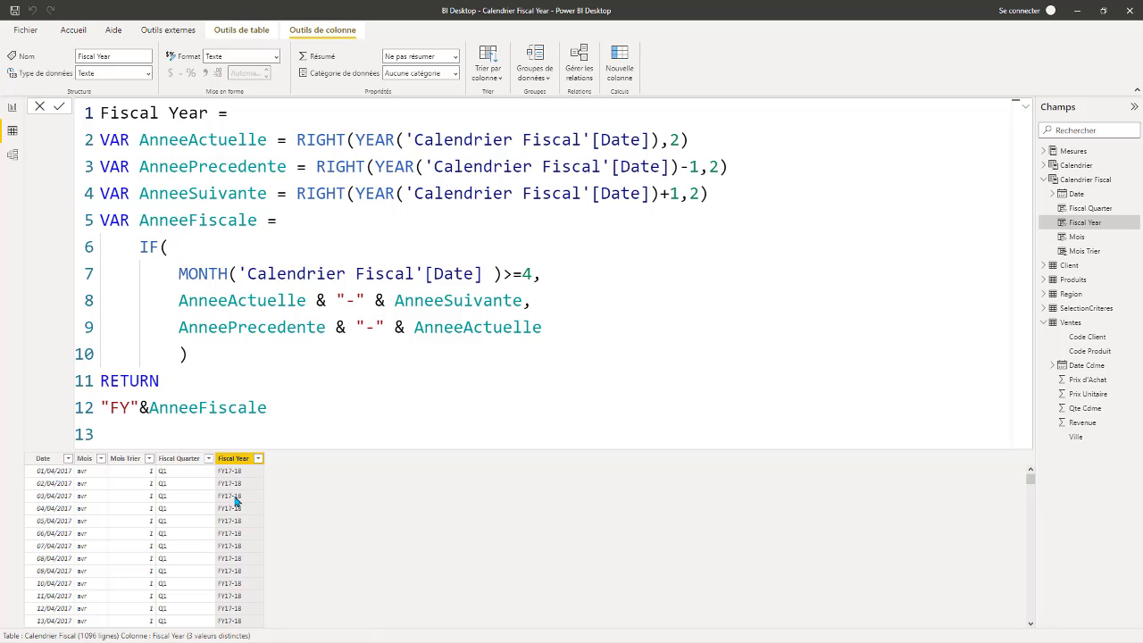
click(1026, 107)
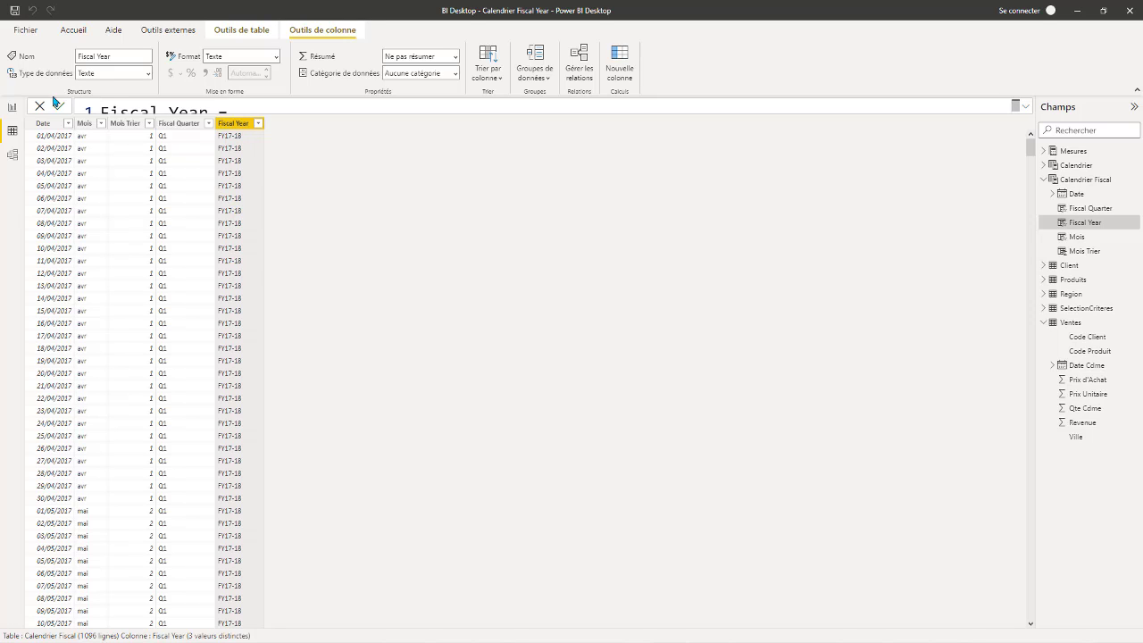
Create a relationship in the data model between Calendrier Fiscal's Date and the Date Cdme field of Ventes.
click(12, 154)
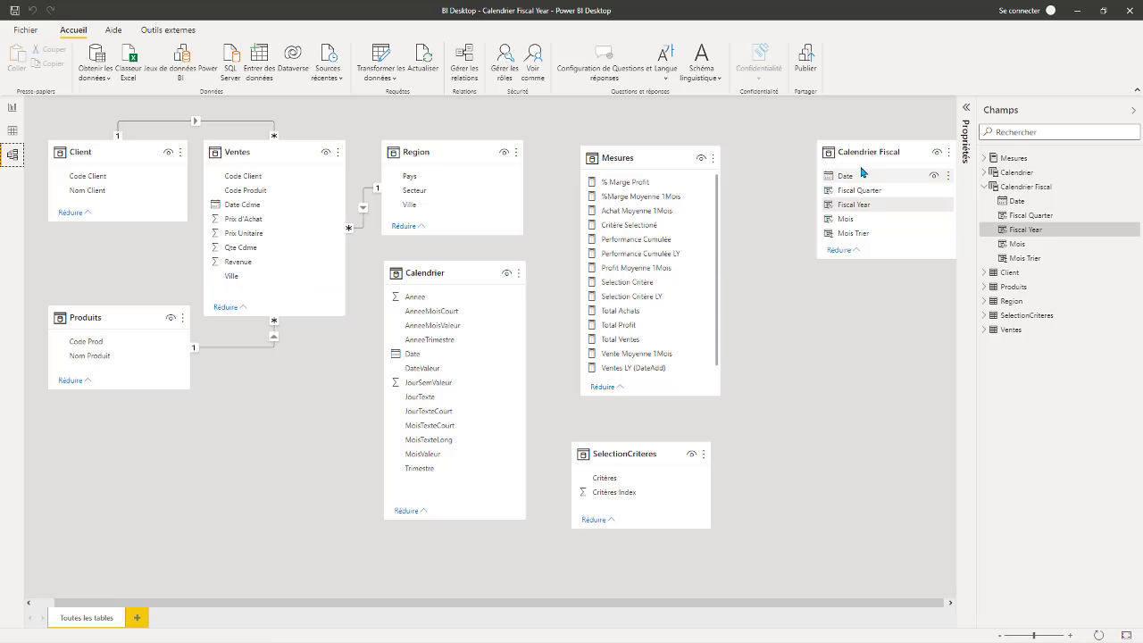
drag(873, 155, 279, 206)
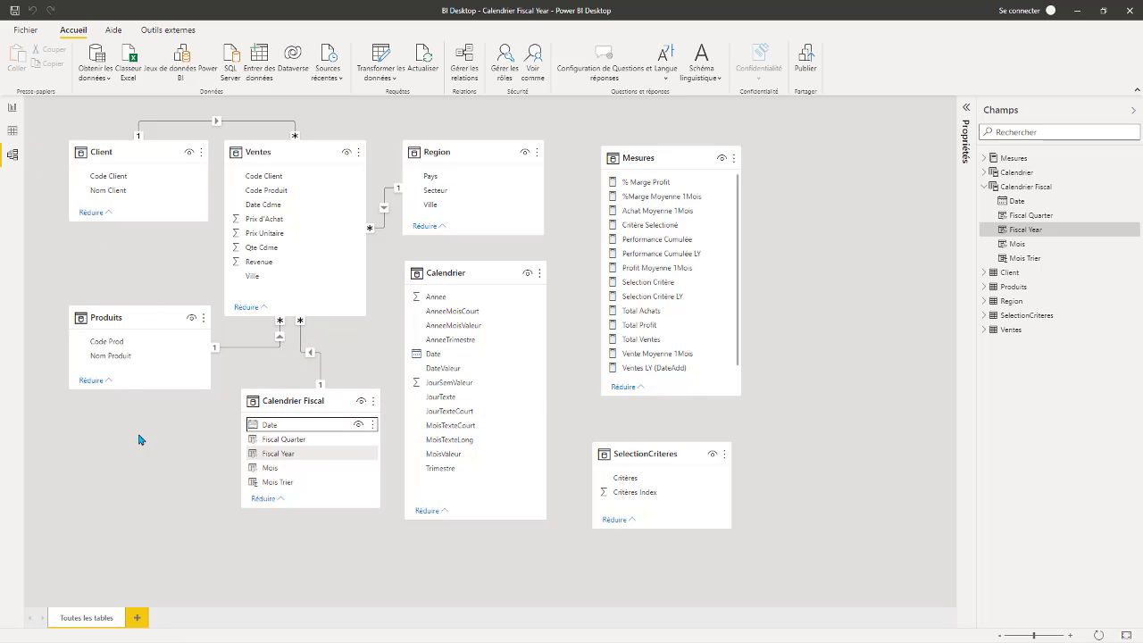
click(139, 619)
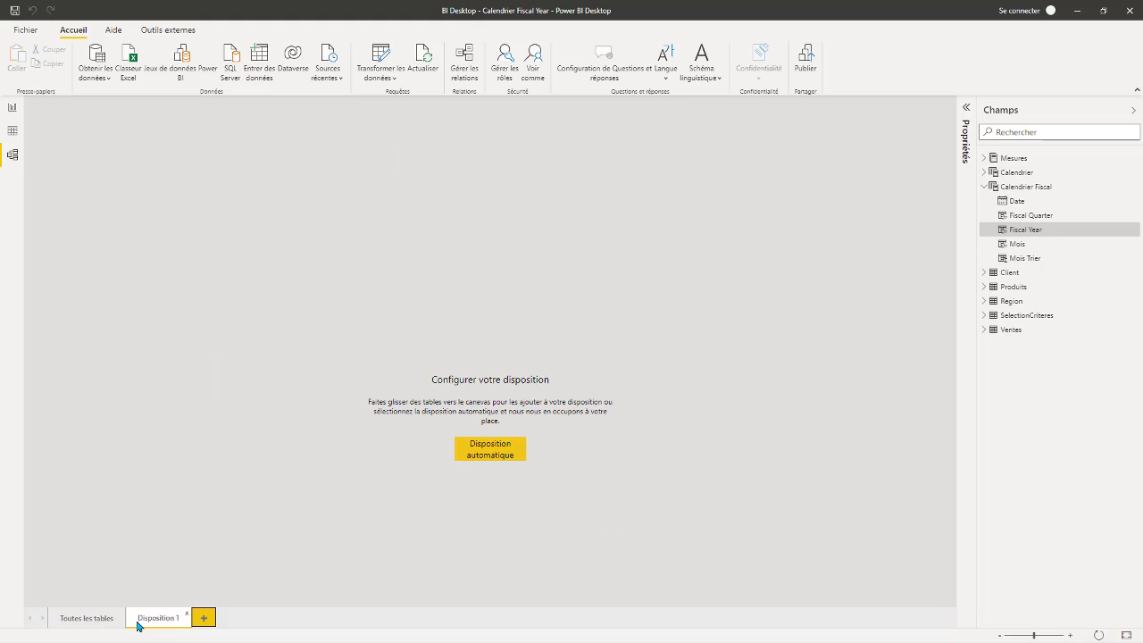
Return to the report and add a new blank page after Page 1.
click(12, 107)
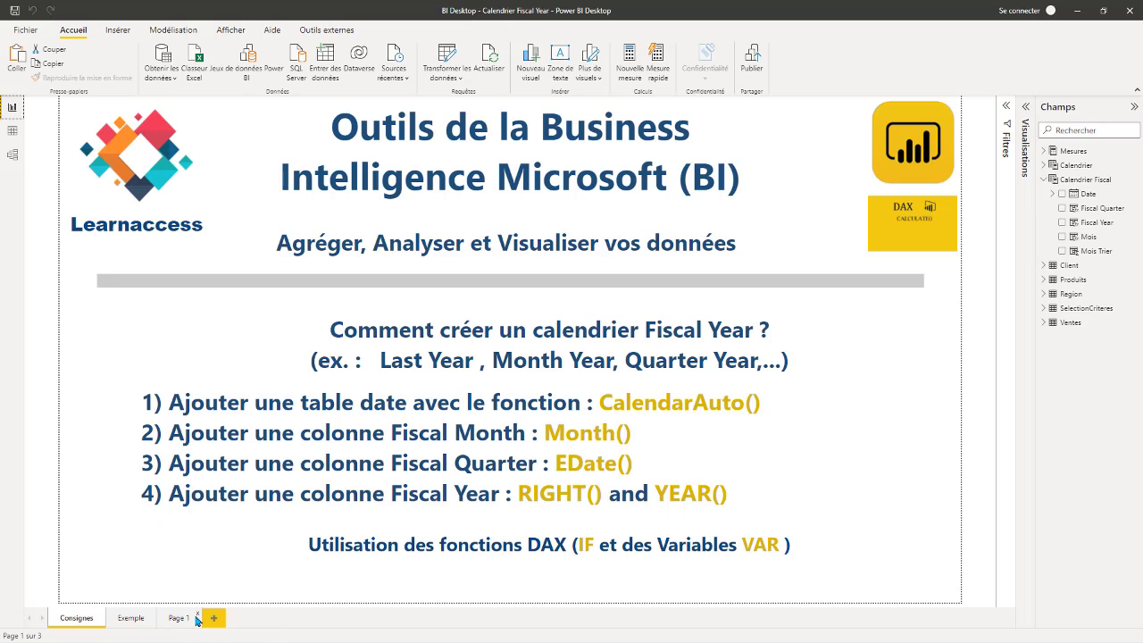
click(192, 618)
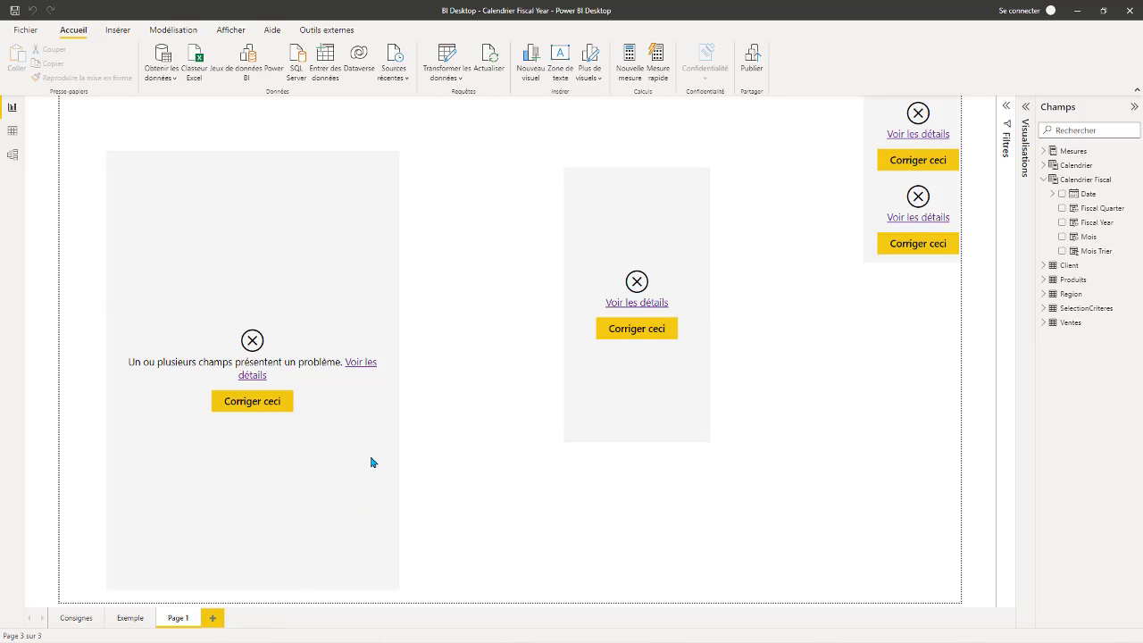
click(212, 619)
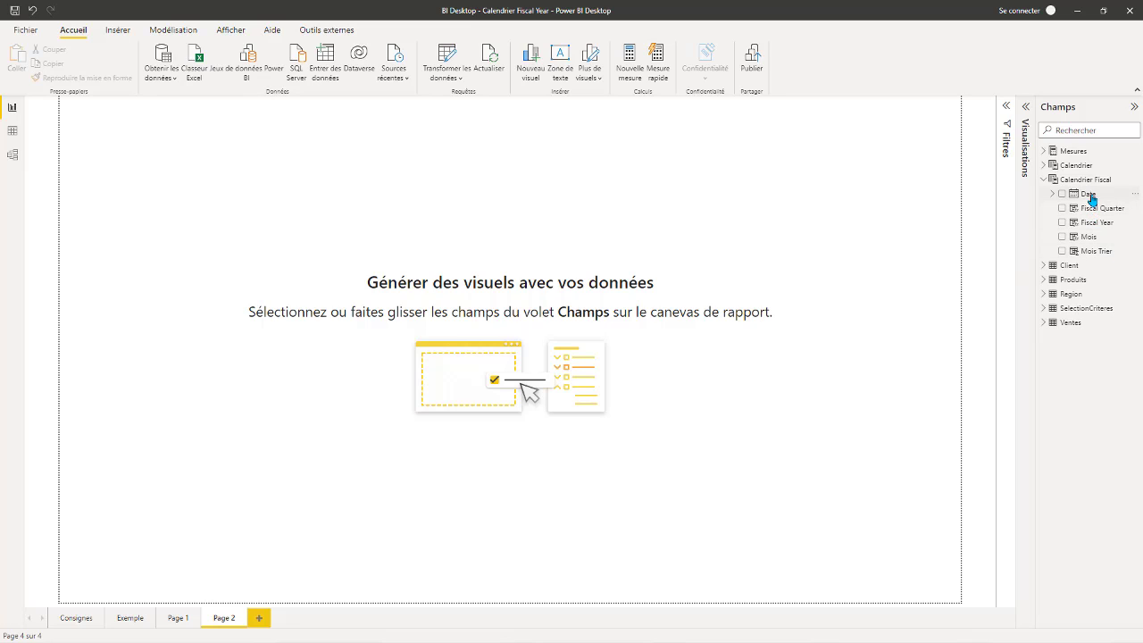
Create a chart of the Total Ventes measure by Calendrier Fiscal's Fiscal Quarter on the blank page.
click(1044, 322)
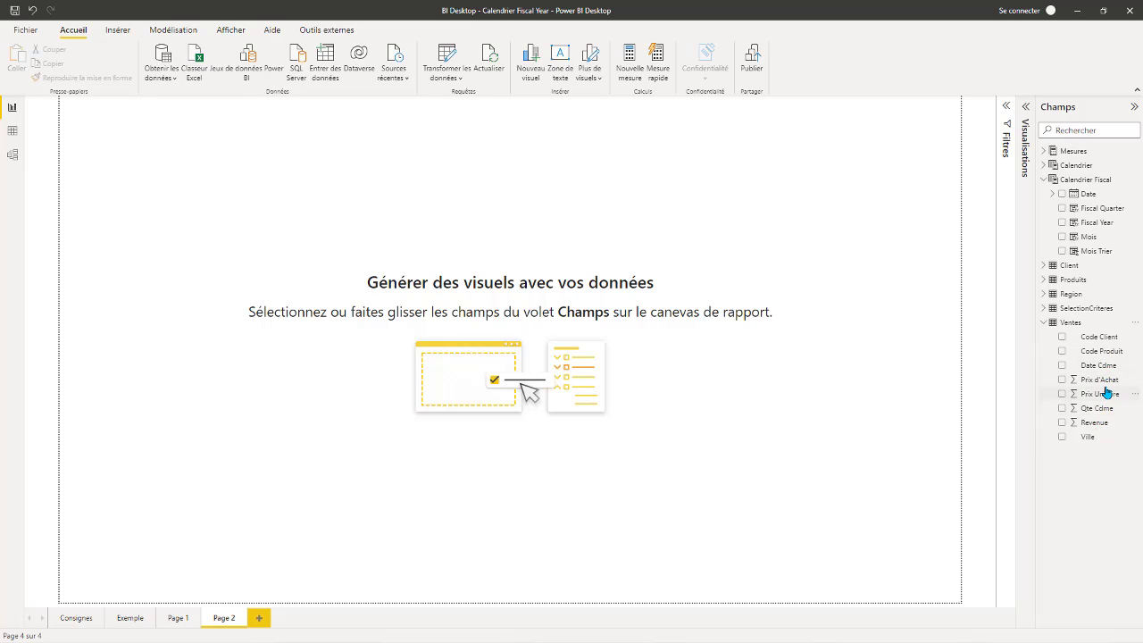
click(1044, 152)
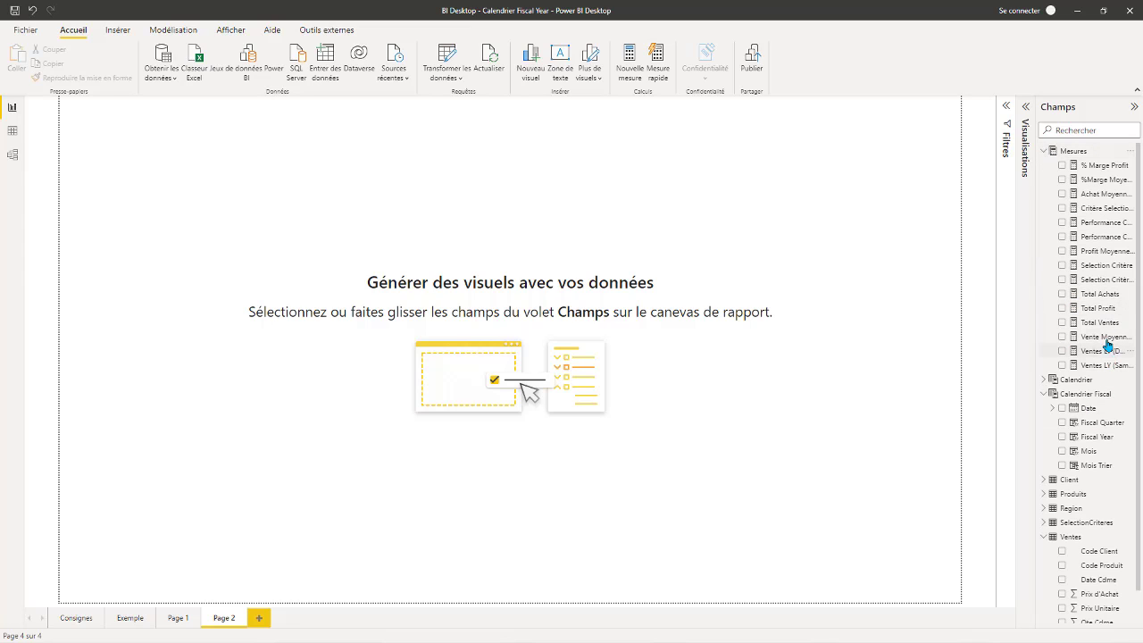
drag(1105, 331, 424, 227)
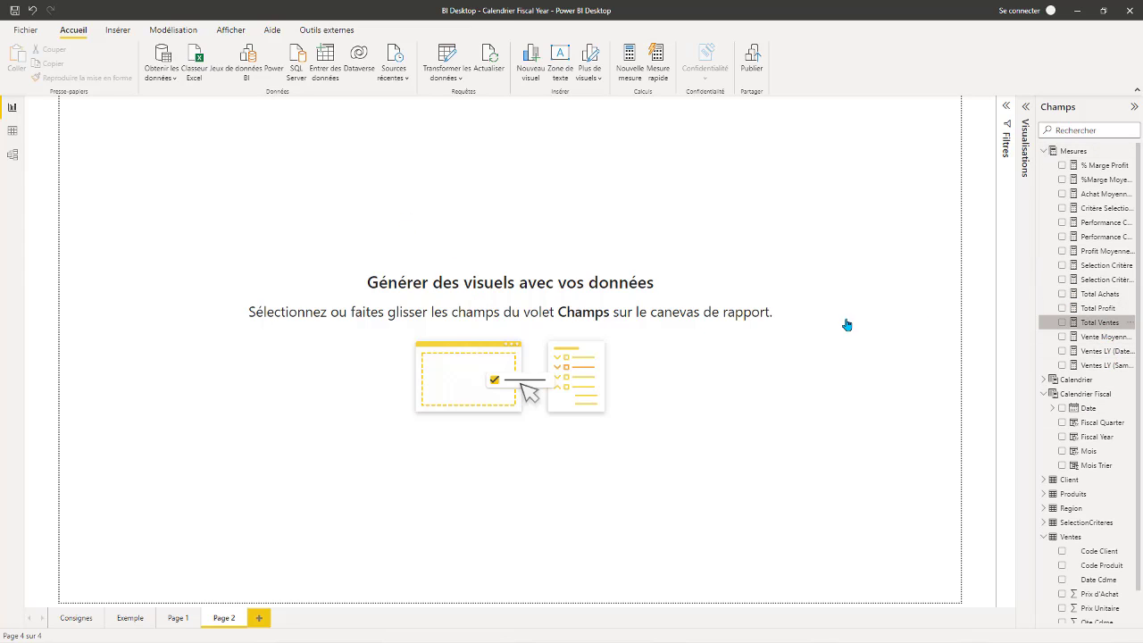
click(1042, 152)
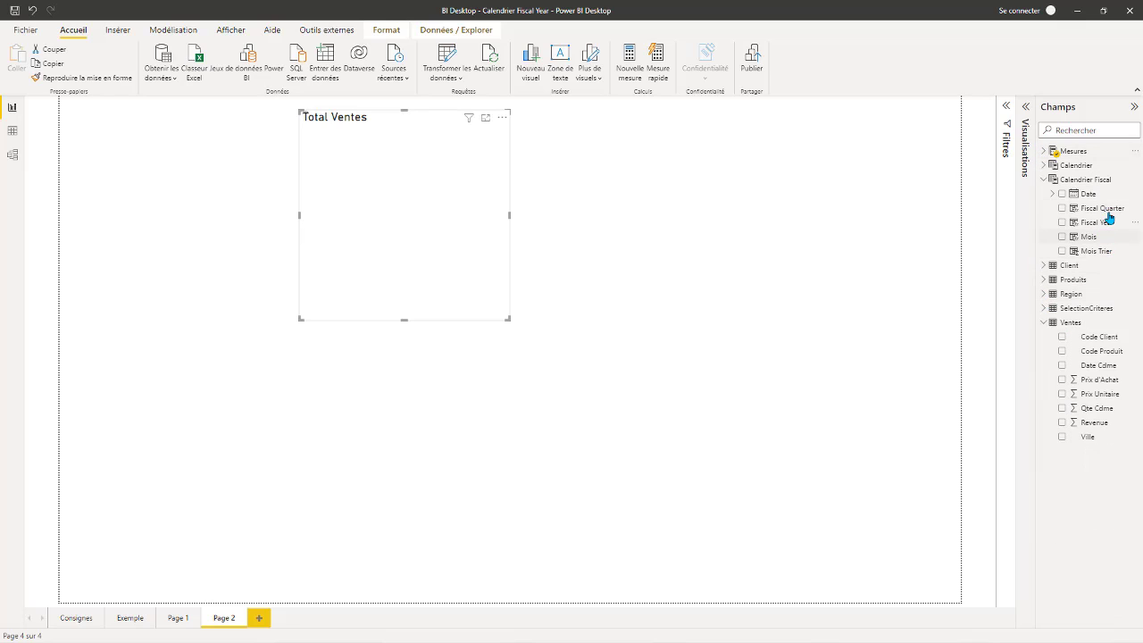
drag(1110, 213, 407, 204)
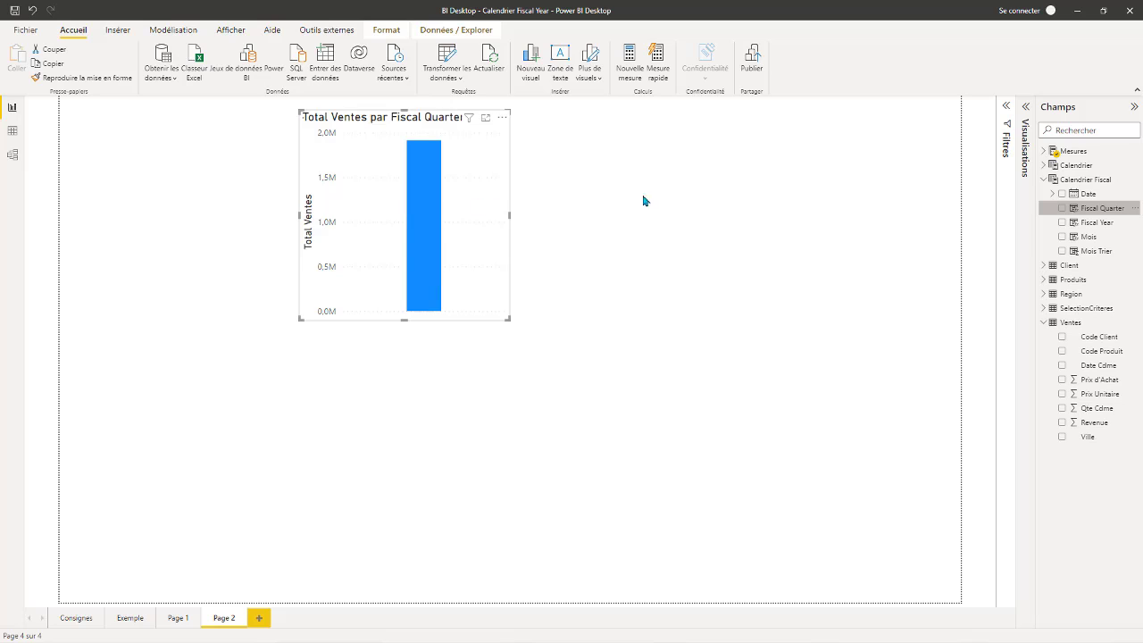
Turn the column chart into a taller, slightly narrower table with Mois added between Fiscal Quarter and Total Ventes.
click(1028, 107)
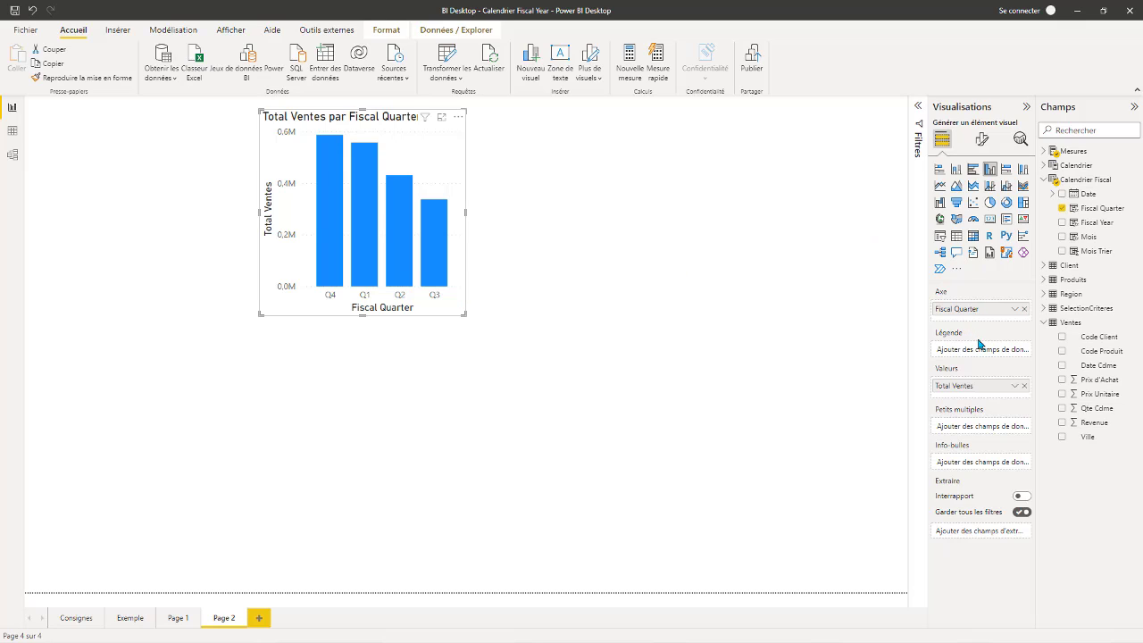
click(957, 236)
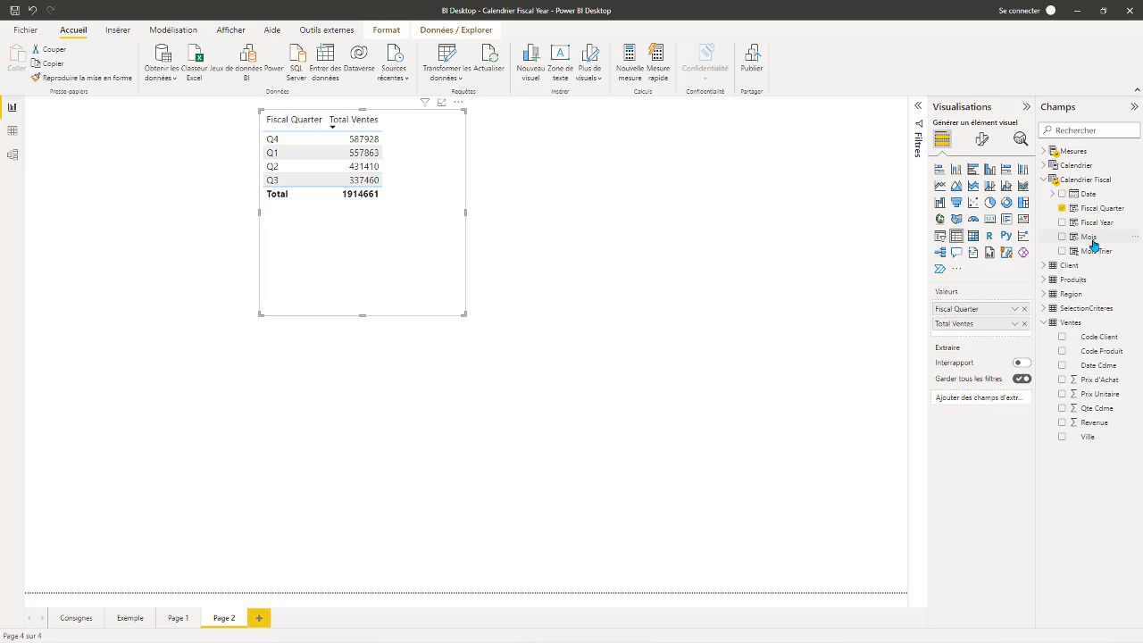
drag(1089, 237, 976, 325)
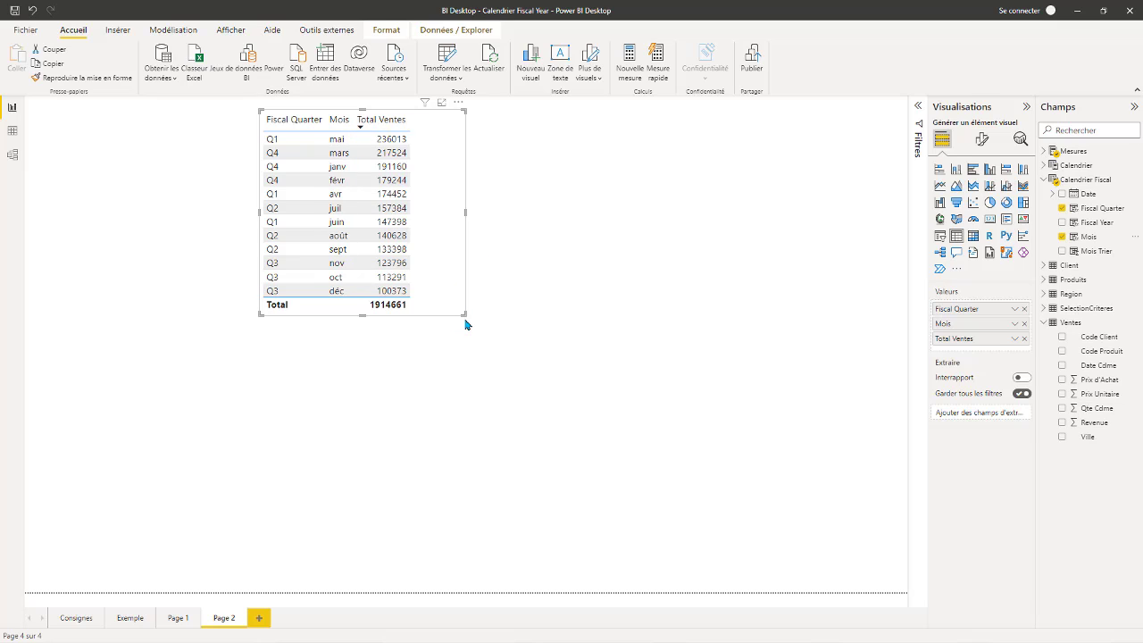
drag(458, 323, 442, 361)
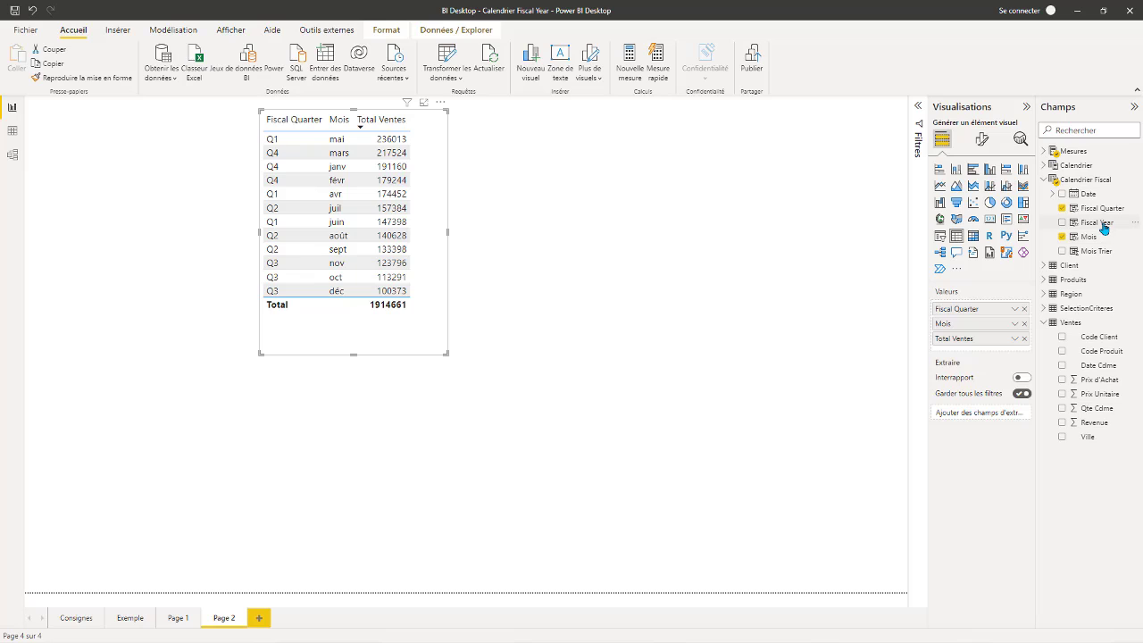
Add a separate Fiscal Year table beside the sales table and cross-filter sales by FY18-19, FY17-18 and FY18-19 again.
drag(1099, 225, 728, 252)
click(634, 152)
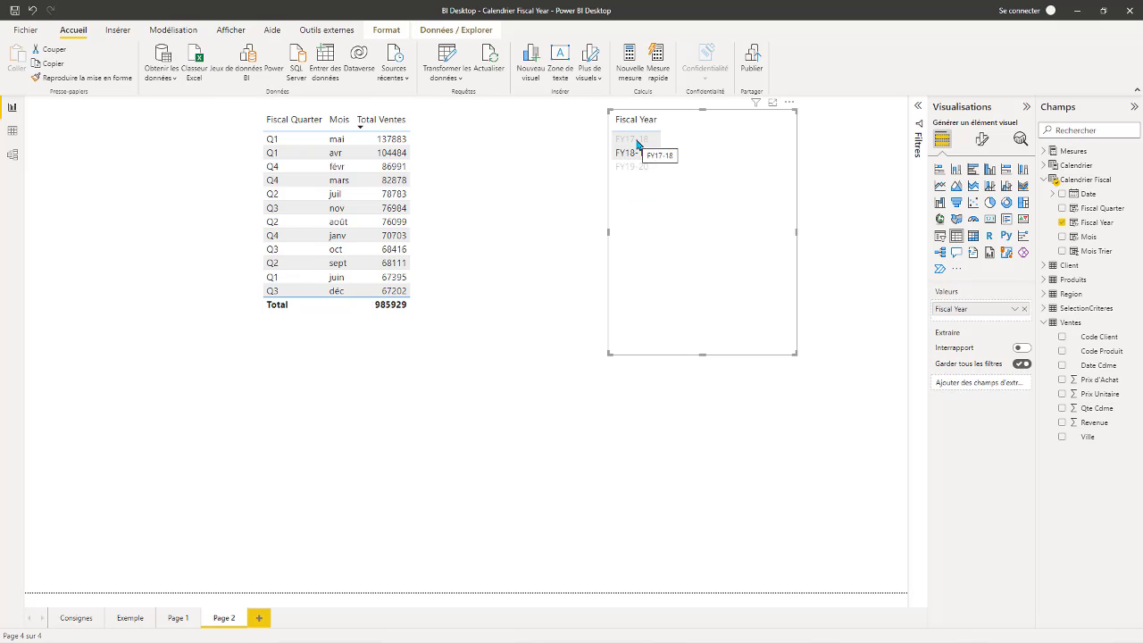
click(638, 141)
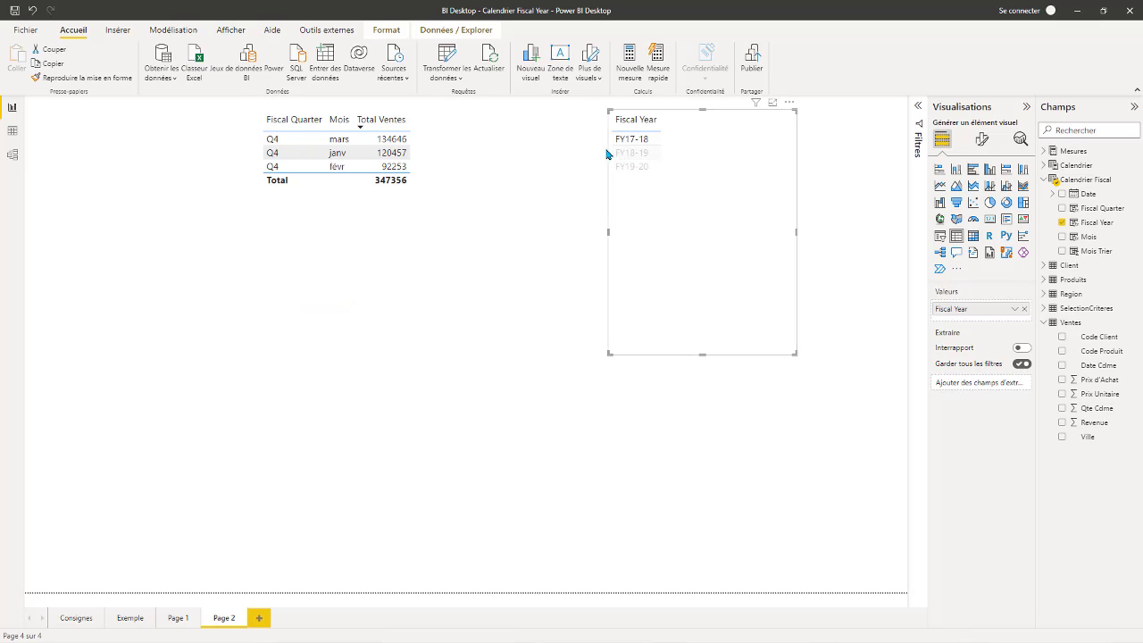
click(634, 153)
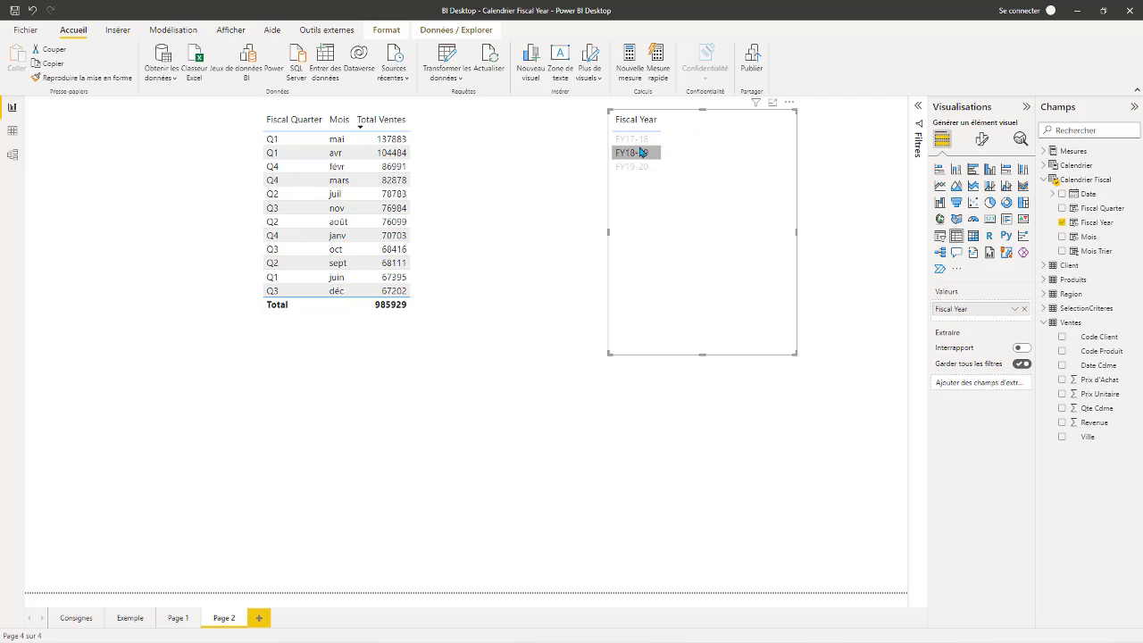
Shorten the Fiscal Year table to fit its rows and convert it to a matrix.
drag(702, 354, 706, 193)
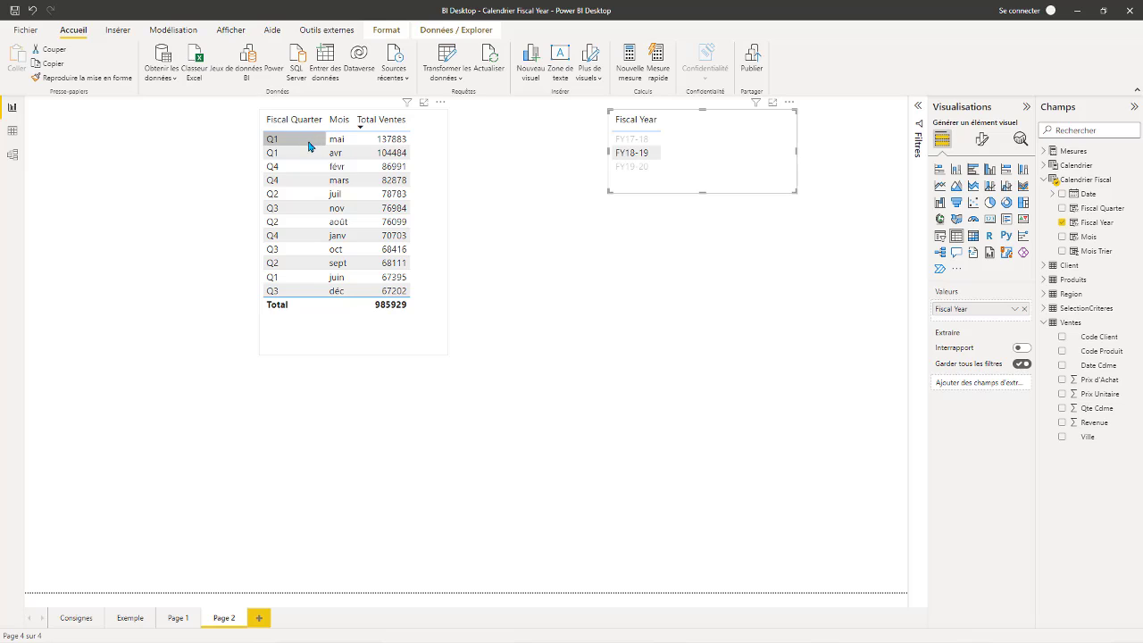
click(974, 237)
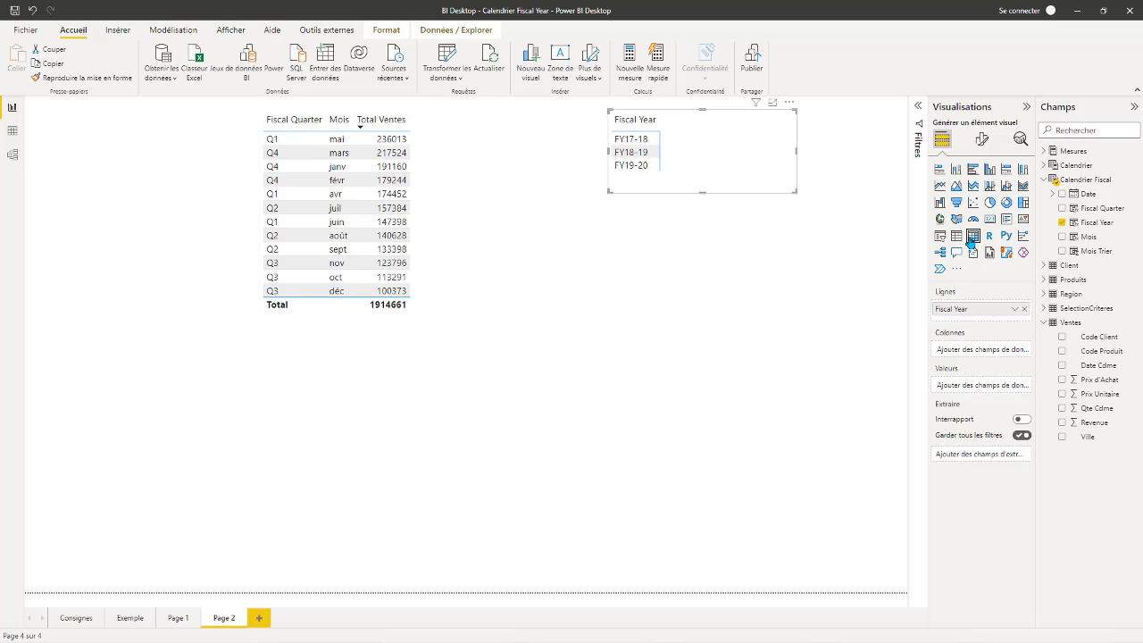
Move the Fiscal Quarter sales table further from the Fiscal Year matrix and make it slightly shorter and wider.
click(300, 134)
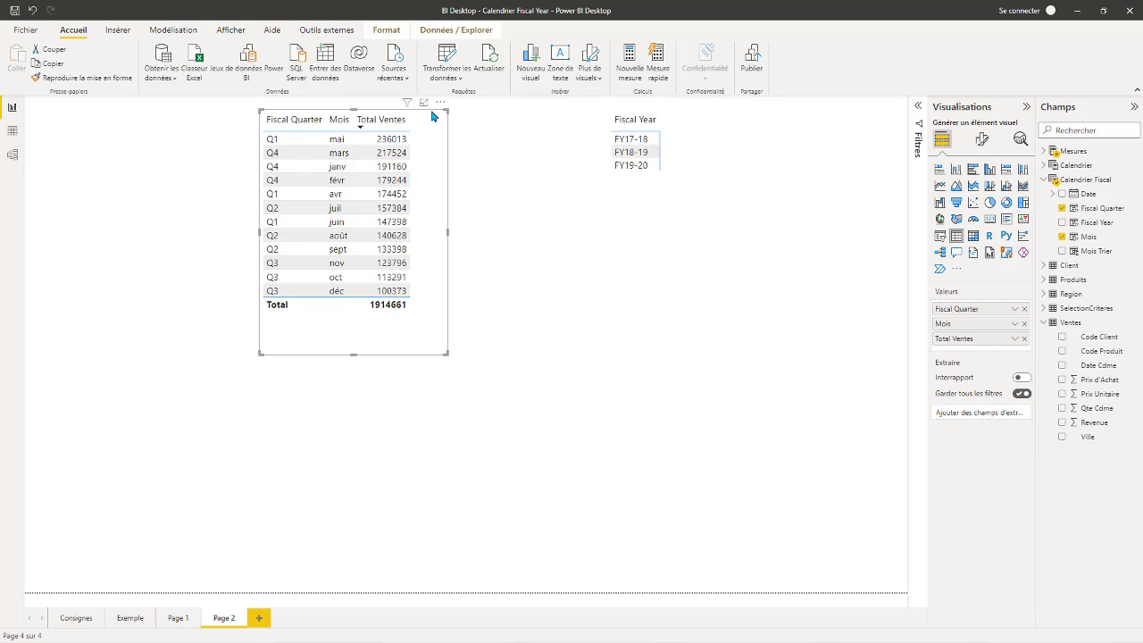
drag(435, 113, 373, 125)
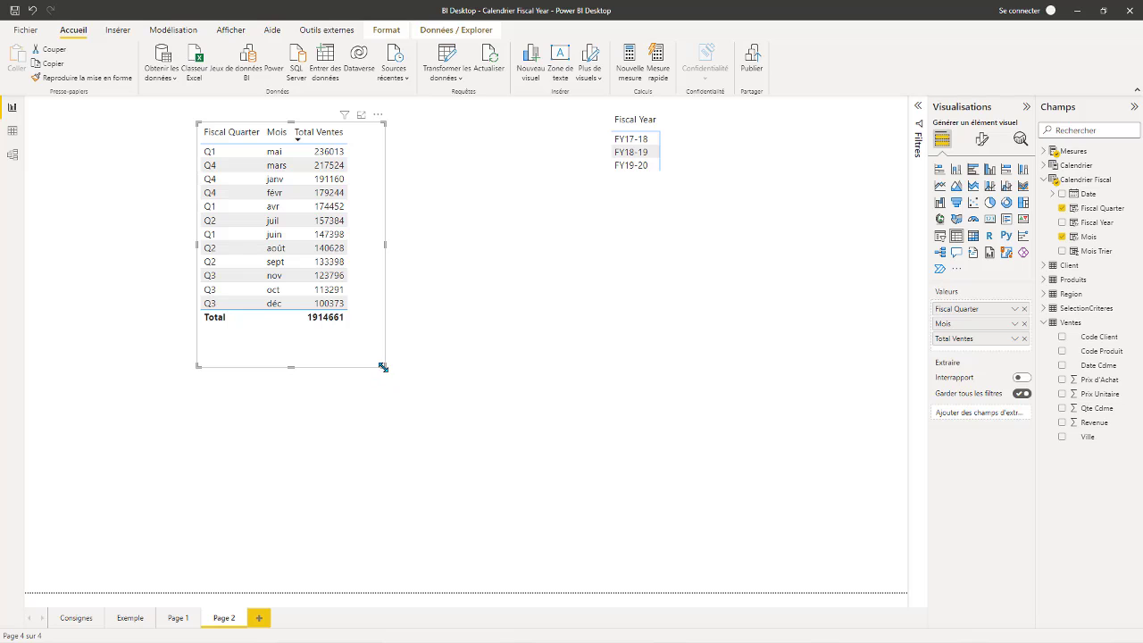
drag(383, 367, 393, 341)
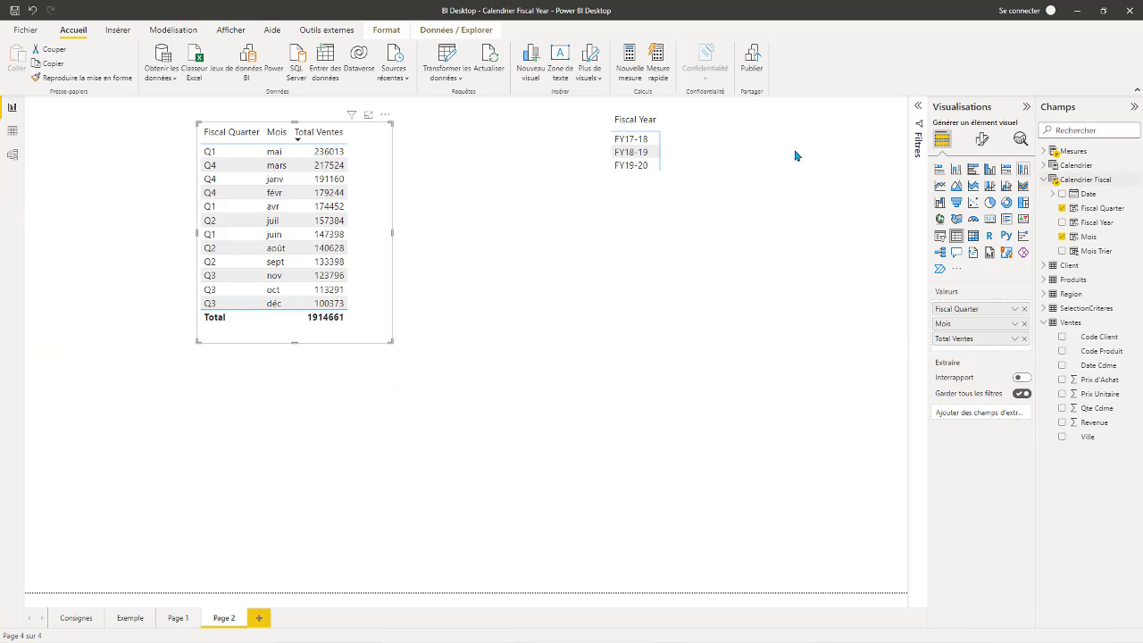
Examine the data rows of the Calendrier Fiscal and Calendrier tables, and return to the report page.
click(12, 130)
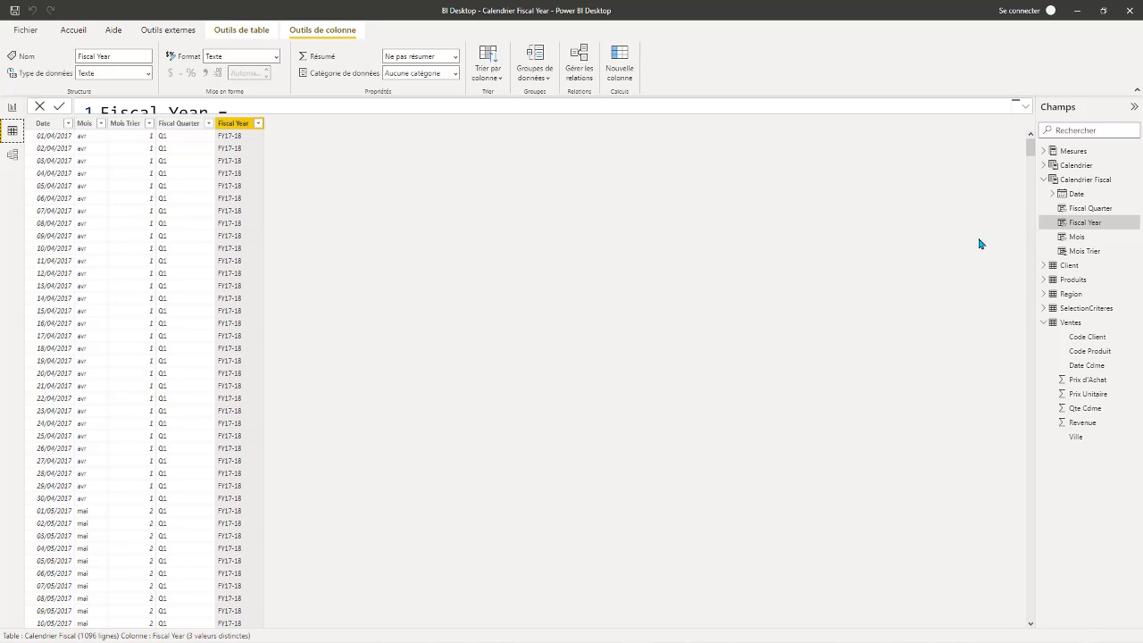
click(1077, 167)
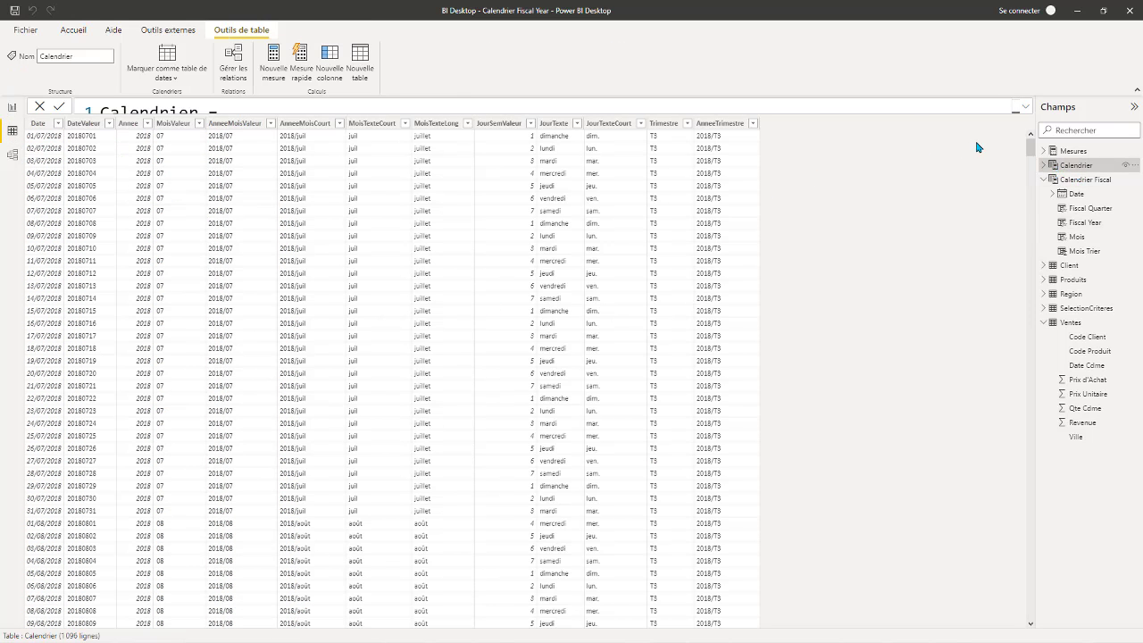
click(11, 108)
click(1088, 182)
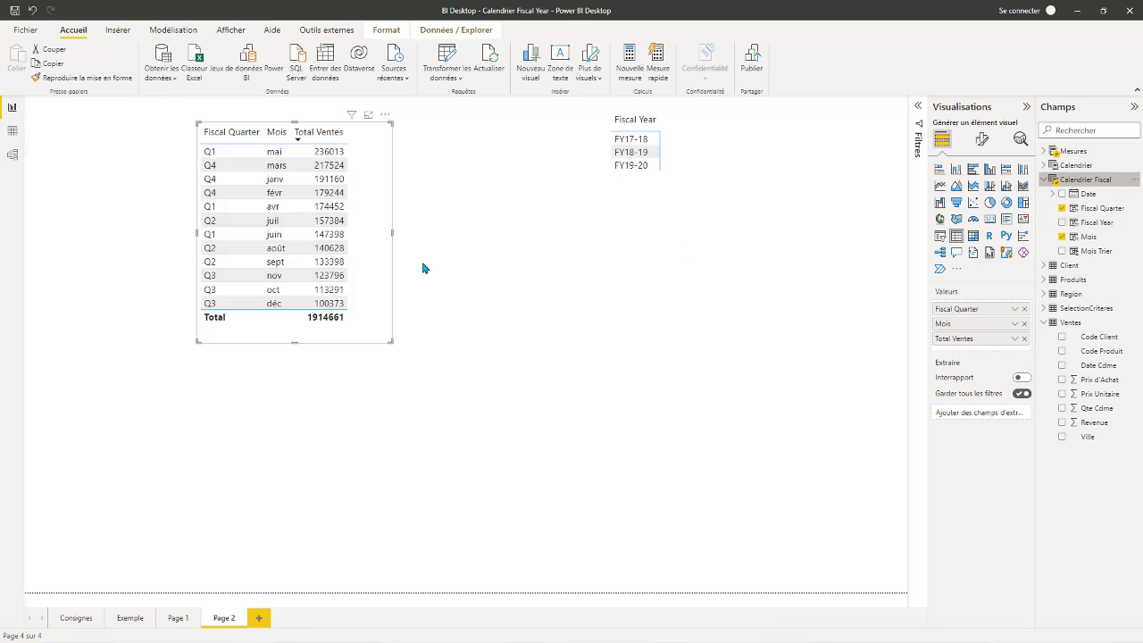